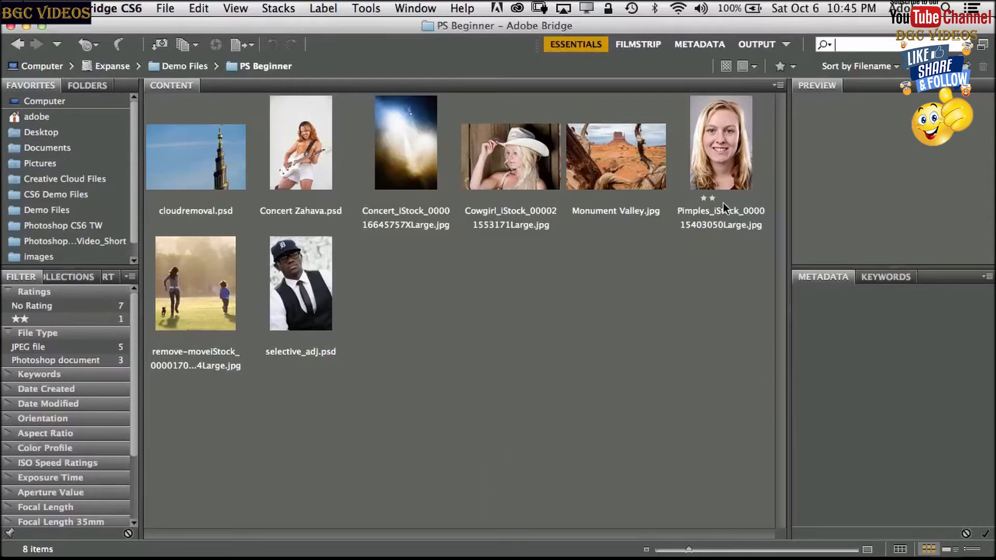
pyautogui.doubleClick(717, 155)
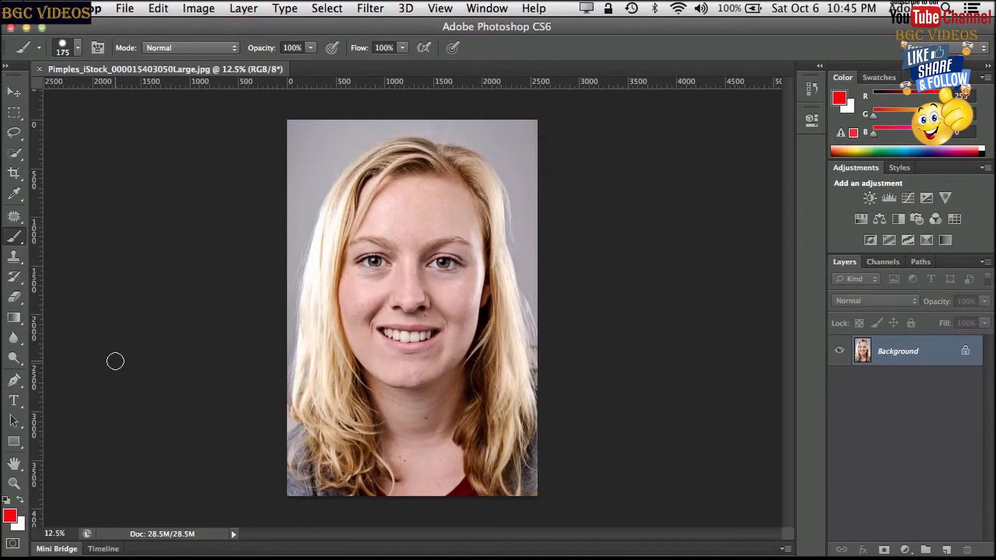
pyautogui.press('super+equal')
pyautogui.press('super+equal')
pyautogui.press('super+equal')
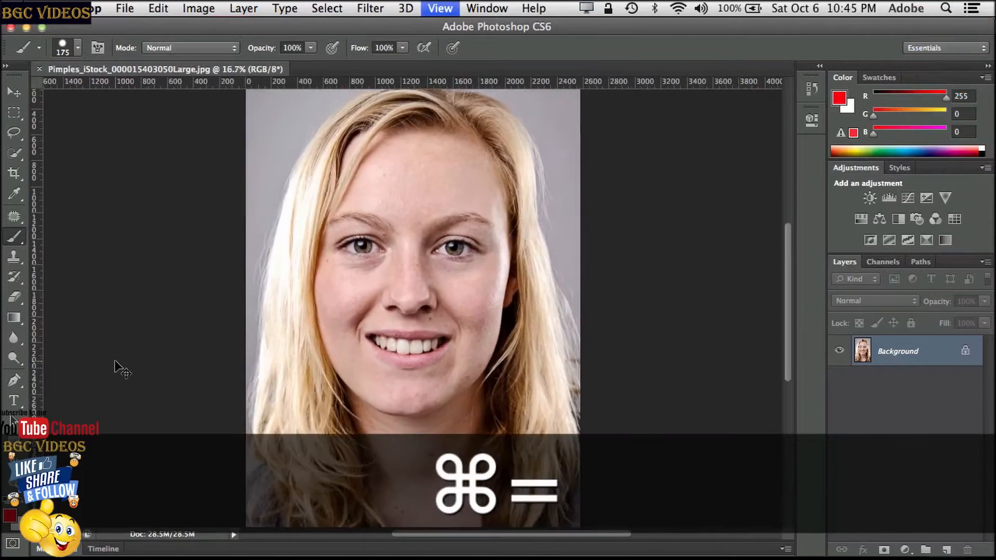
pyautogui.press('super+equal')
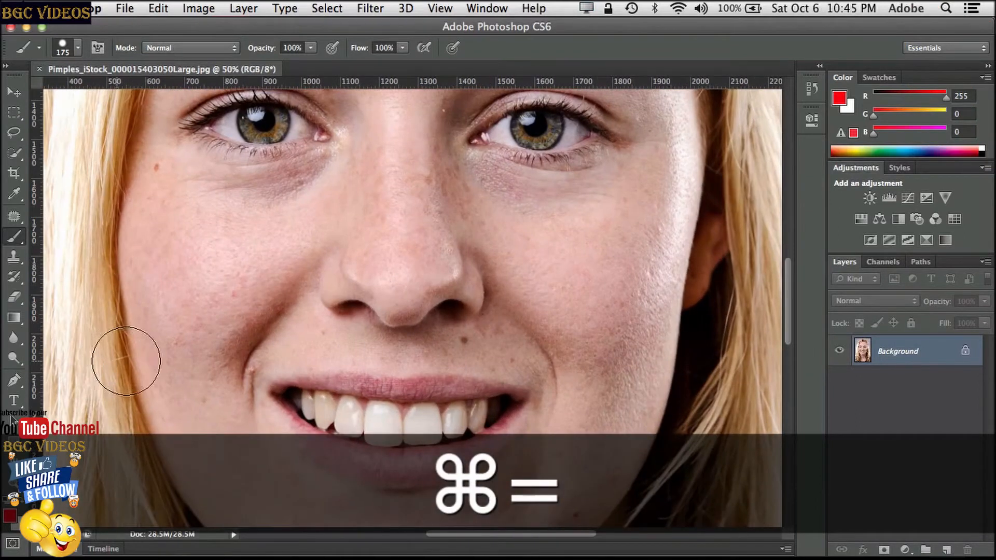
pyautogui.scroll(5, 149, 358)
pyautogui.scroll(4, 148, 362)
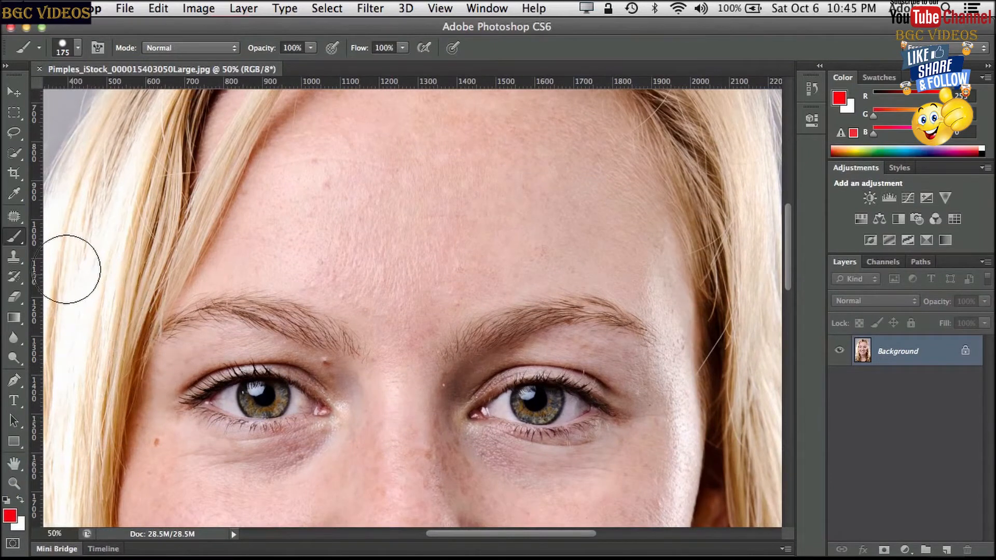
pyautogui.click(14, 218)
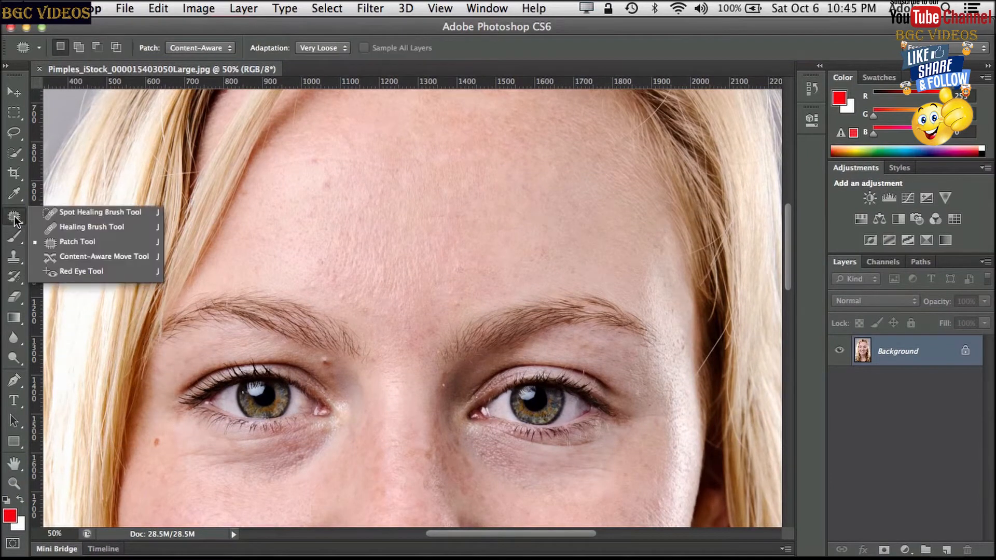
pyautogui.click(64, 213)
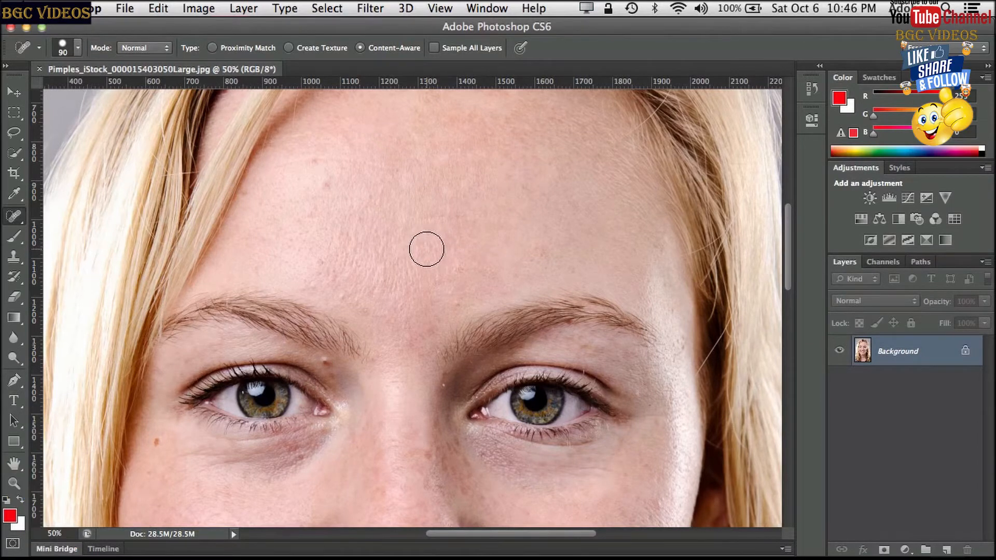
# Set the Spot Healing Brush to 0% hardness and a size of 77 px
pyautogui.click(329, 193)
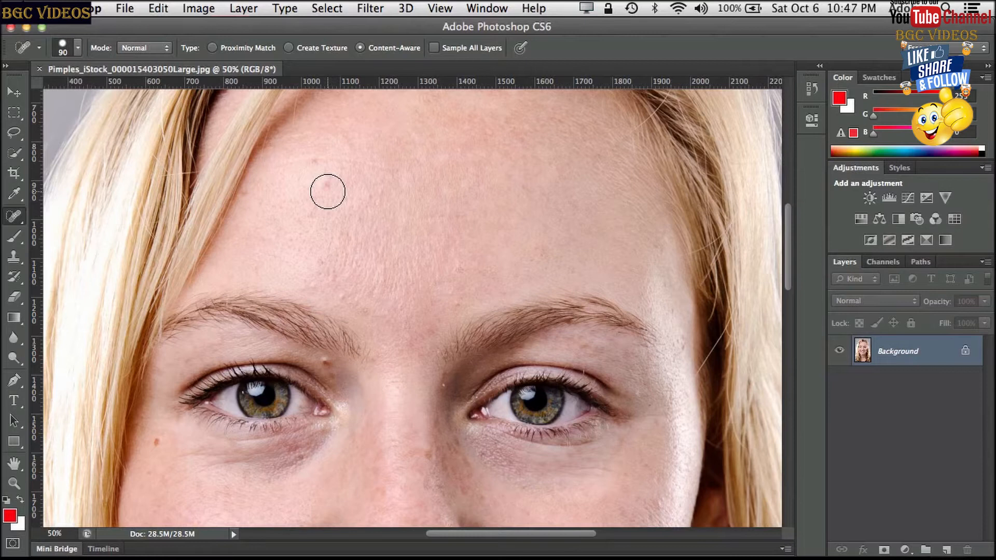
pyautogui.click(77, 47)
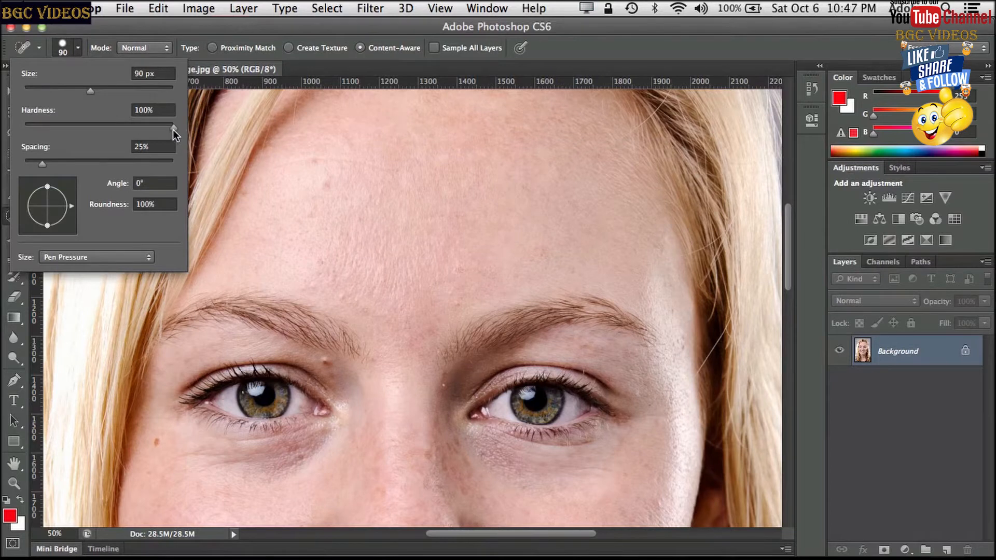
pyautogui.moveTo(172, 130); pyautogui.dragTo(53, 131)
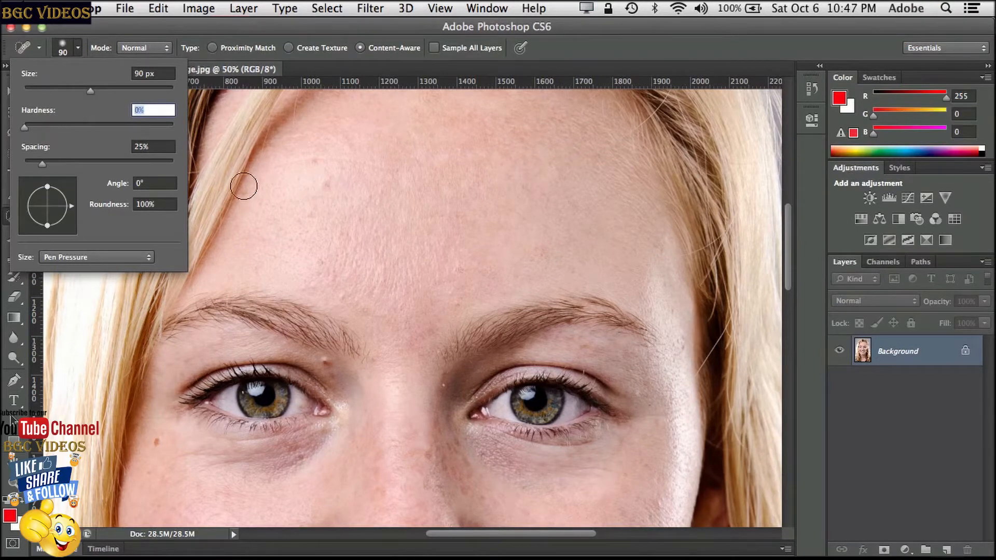
pyautogui.click(64, 46)
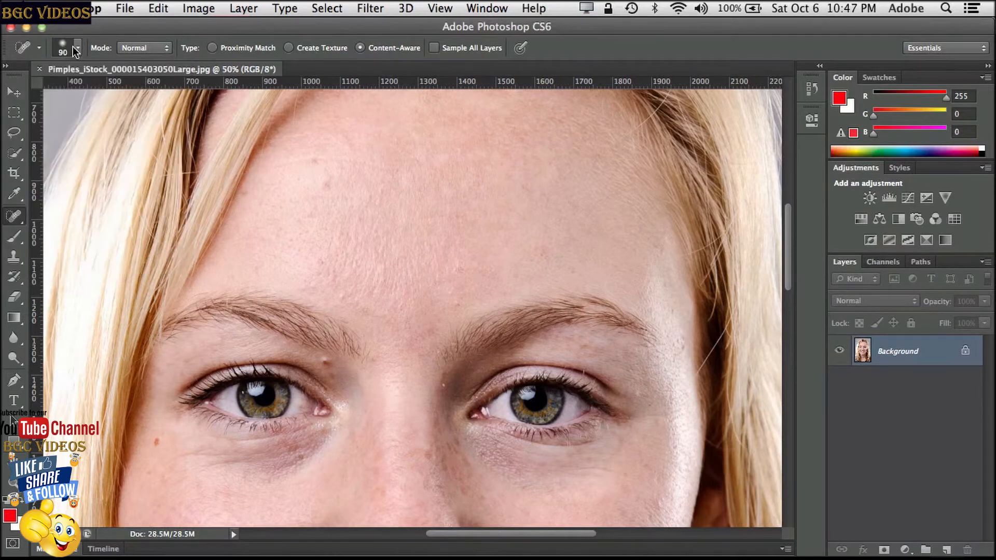
pyautogui.click(77, 49)
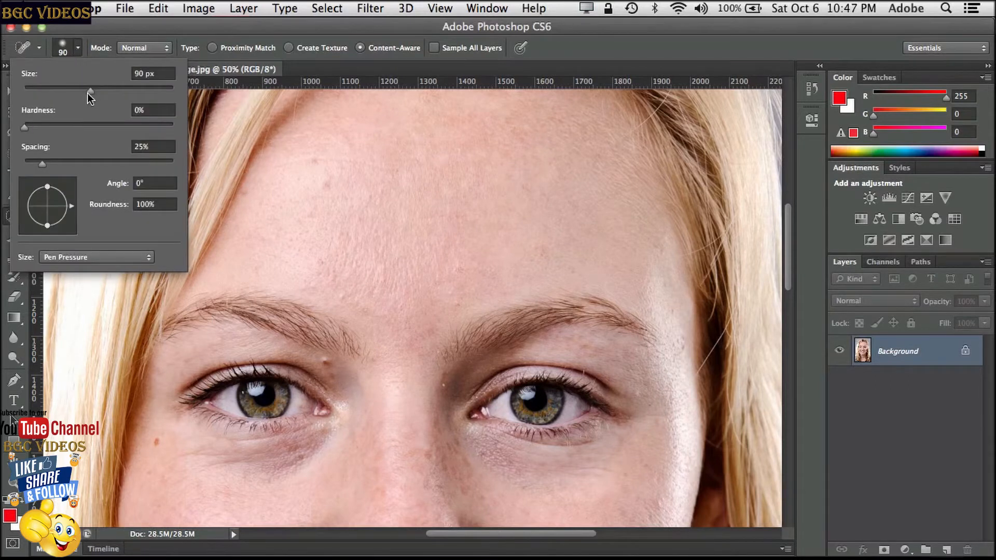
pyautogui.moveTo(87, 89); pyautogui.dragTo(81, 89)
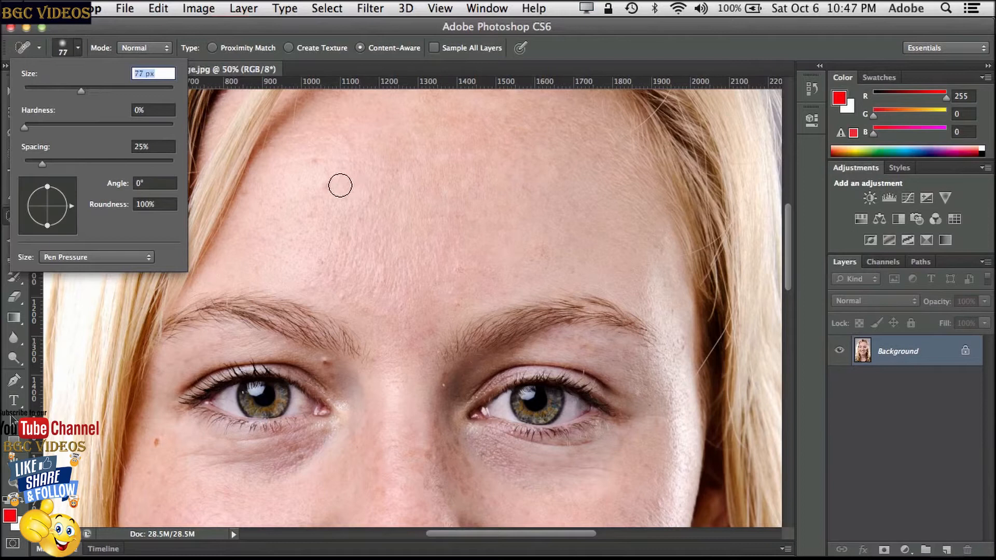
pyautogui.moveTo(25, 128); pyautogui.dragTo(59, 128)
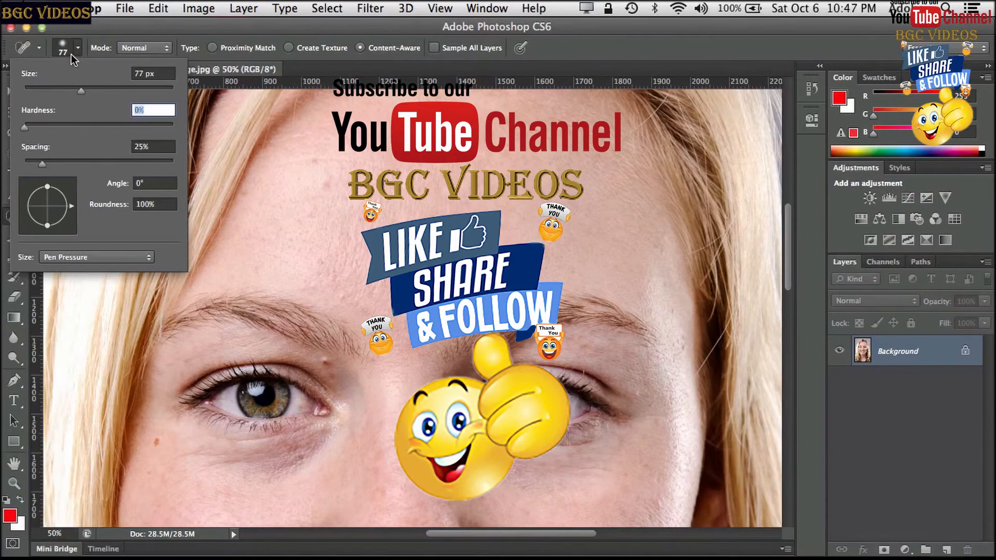
pyautogui.click(78, 50)
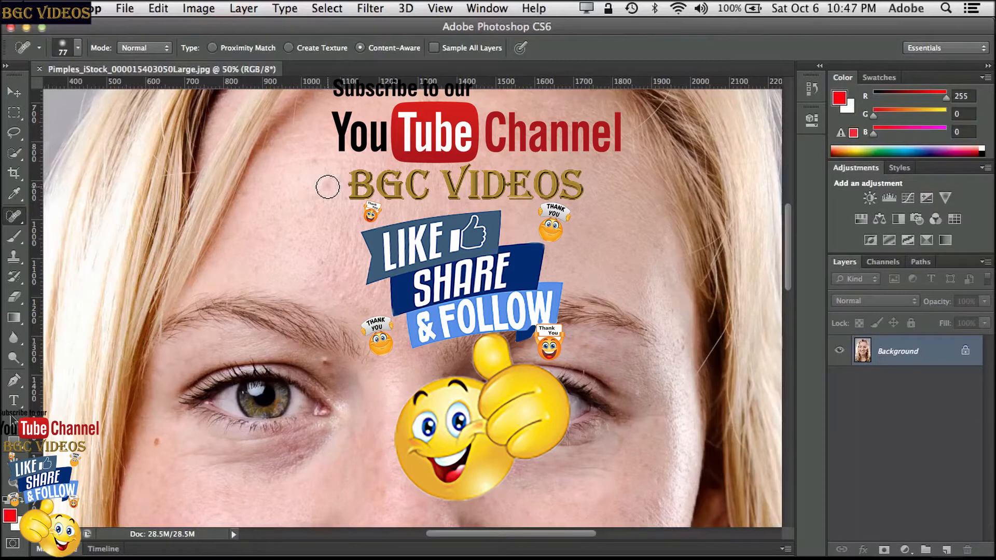
# Try smaller and larger healing brush sizes, ending with a brush size of 90 px
pyautogui.press('[')
pyautogui.press('[')
pyautogui.press('[')
pyautogui.press('[')
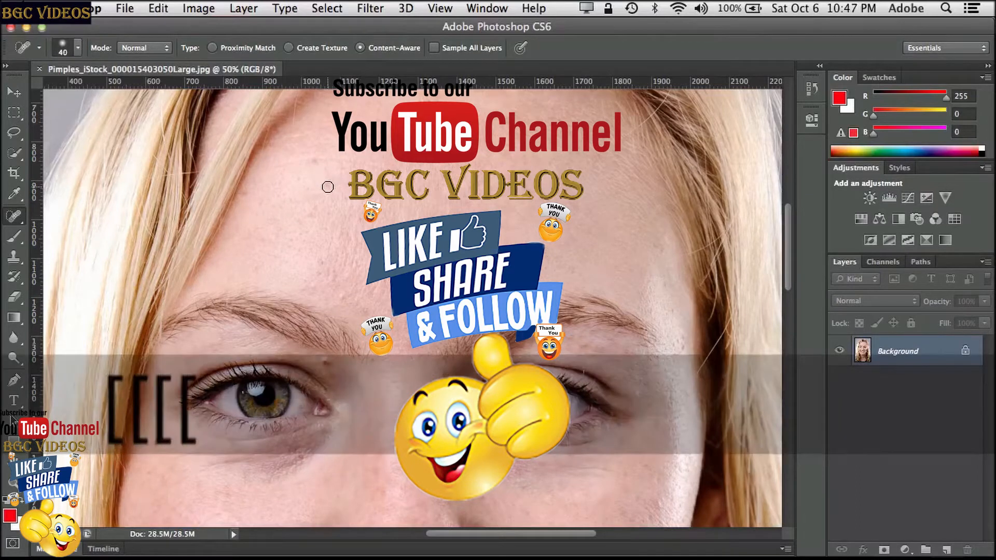
pyautogui.press(']')
pyautogui.press(']')
pyautogui.press(']')
pyautogui.press(']')
pyautogui.press(']')
pyautogui.press(']')
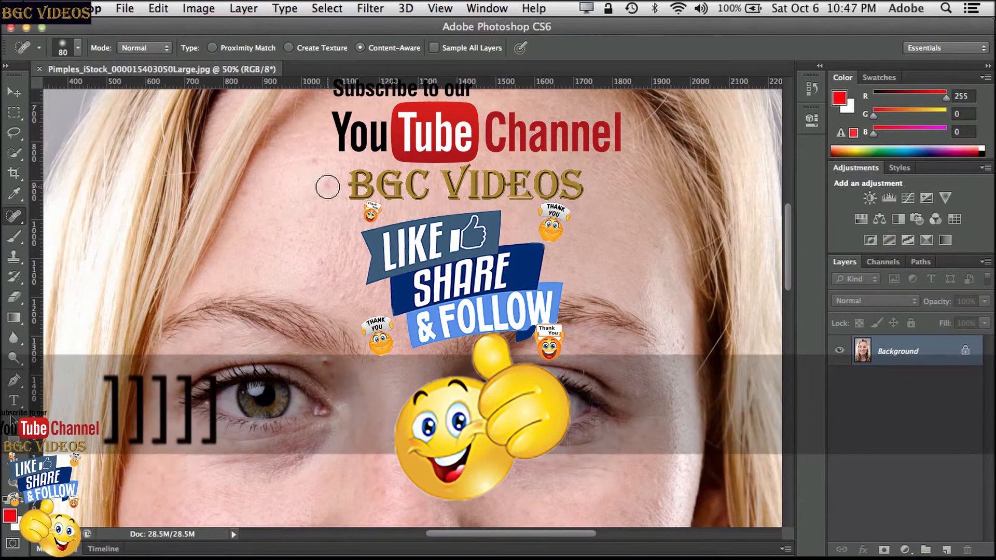
pyautogui.press('[')
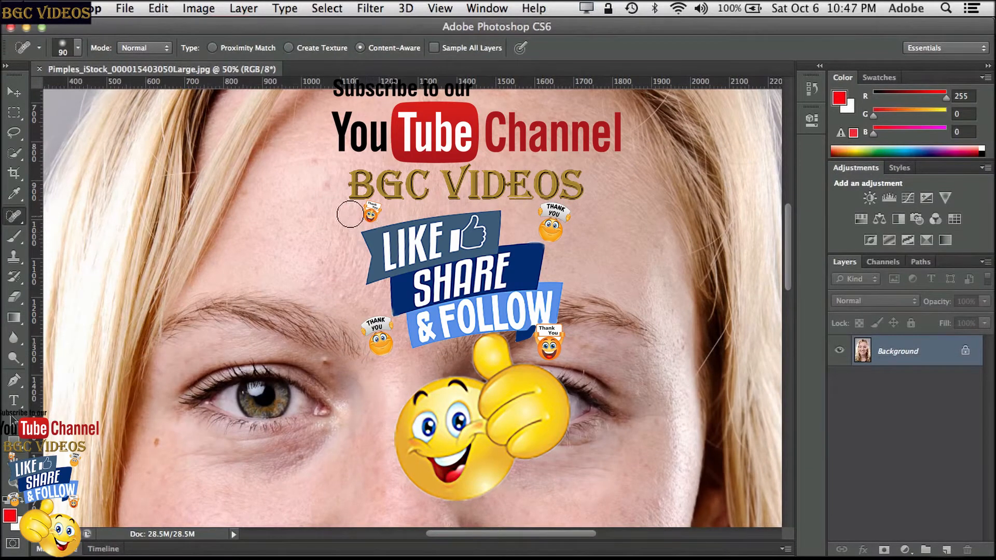
# Heal the blemishes on the forehead, including a stroke across the faint line near the hairline
pyautogui.click(326, 187)
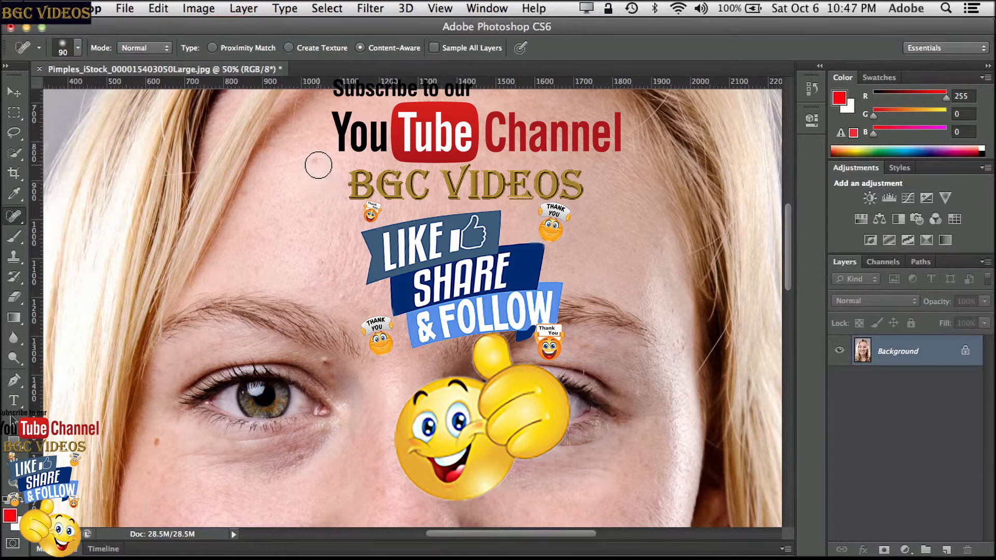
pyautogui.moveTo(274, 165); pyautogui.dragTo(410, 169)
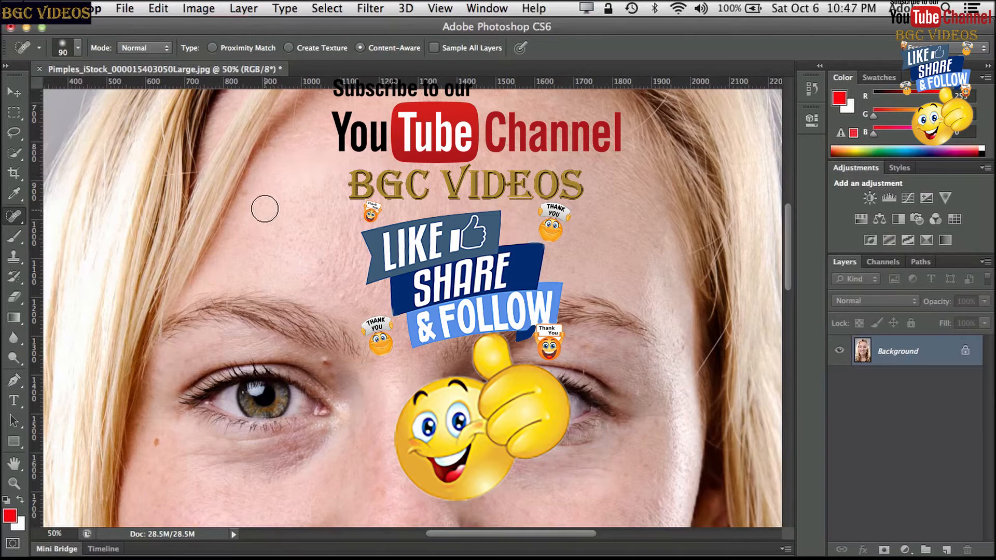
pyautogui.click(262, 212)
pyautogui.click(321, 260)
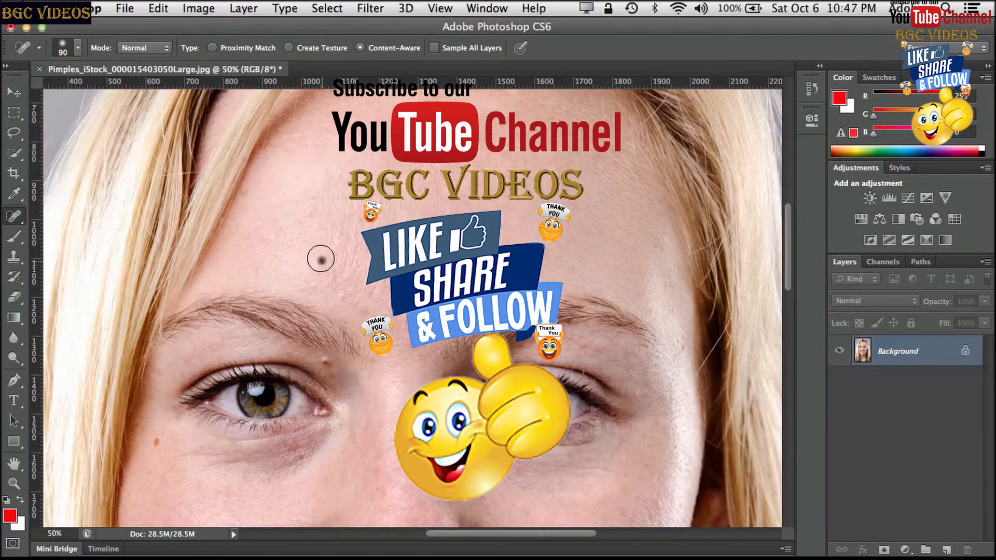
# Remove the spots beside the inner eye corner, on the upper cheek, above the inner eyebrow and beside the hairline
pyautogui.click(330, 363)
pyautogui.click(336, 374)
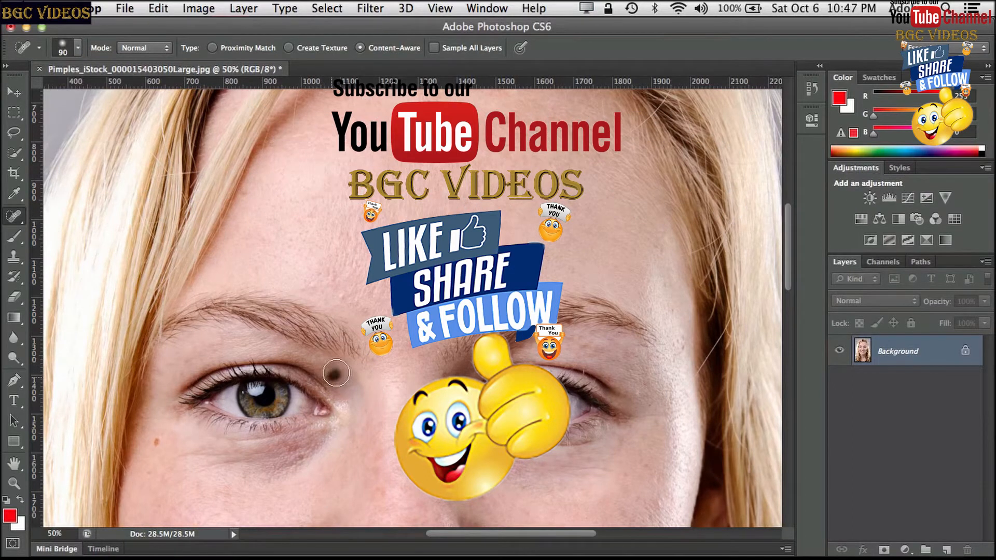
pyautogui.click(155, 440)
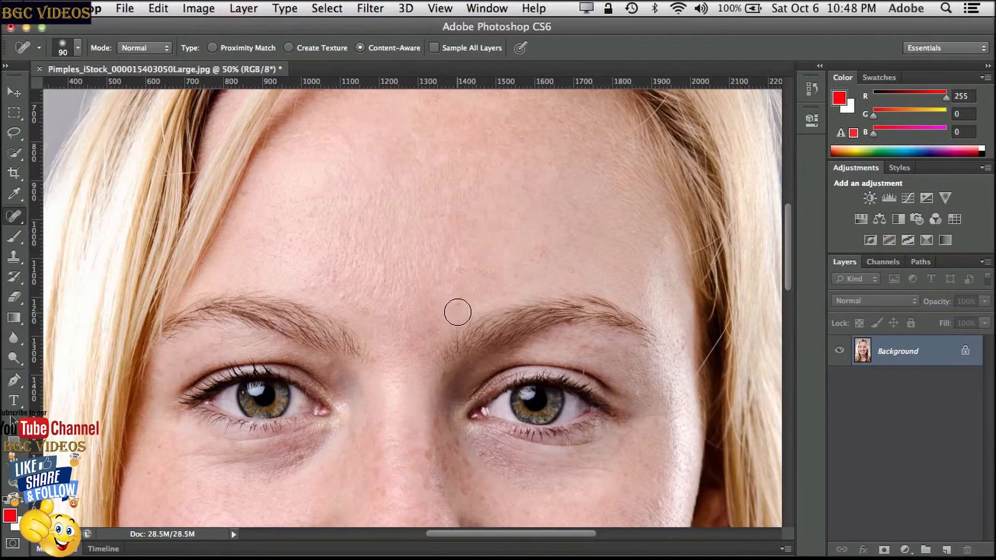
pyautogui.click(458, 304)
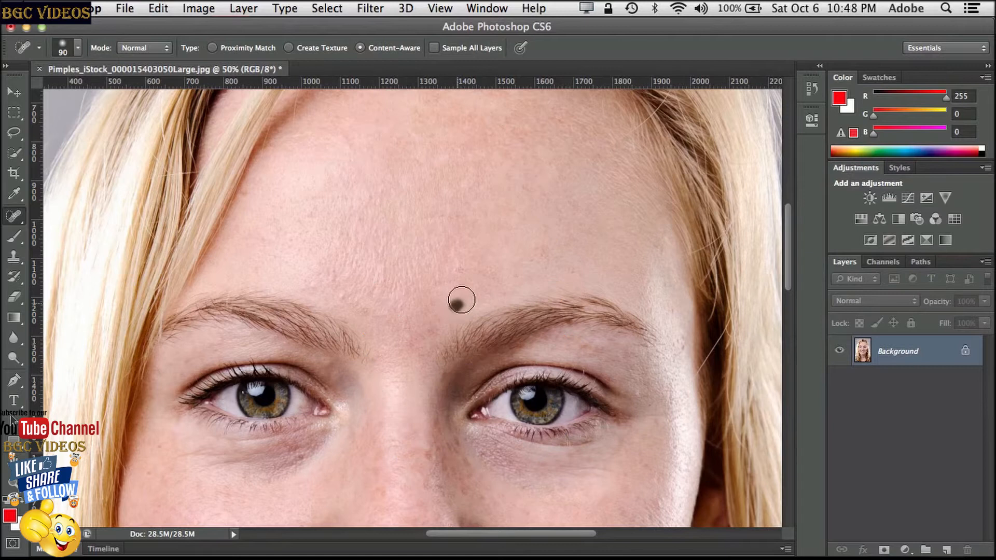
pyautogui.click(246, 194)
# Heal the blemishes on the lower cheek and at the crease beside the mouth corner
pyautogui.moveTo(414, 348)
pyautogui.mouseDown()
pyautogui.moveTo(398, 176)
pyautogui.moveTo(404, 137)
pyautogui.mouseUp()
pyautogui.moveTo(400, 249); pyautogui.dragTo(391, 177)
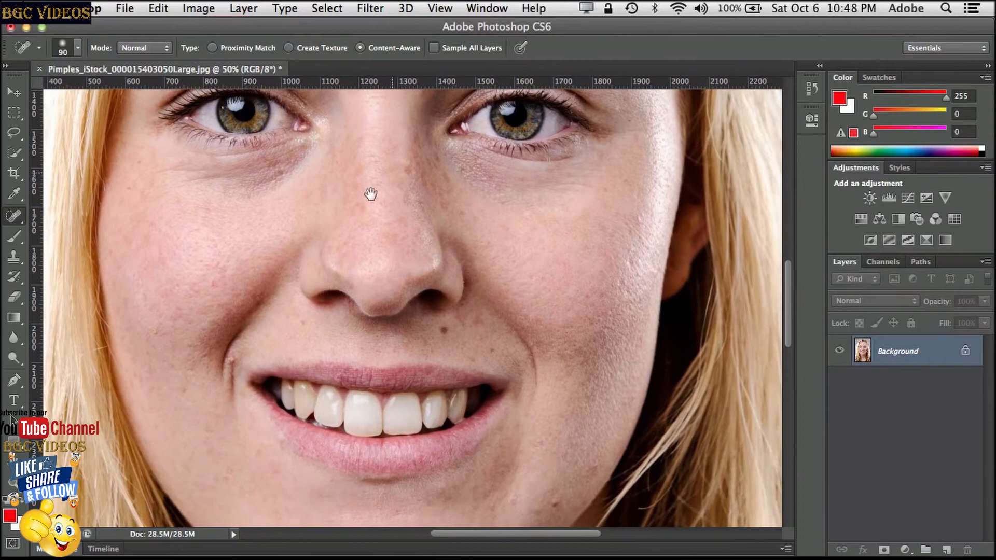
pyautogui.click(181, 388)
pyautogui.click(234, 357)
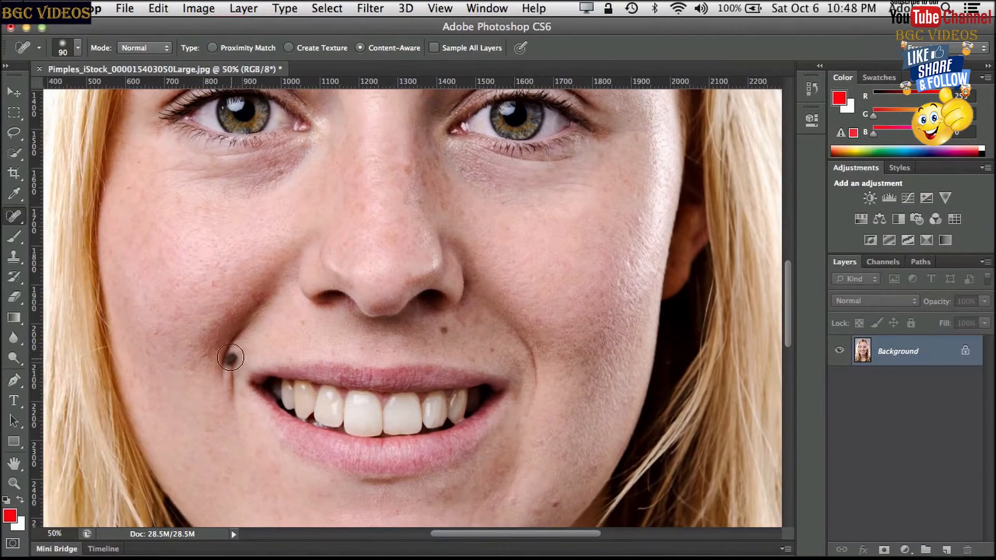
# Heal the dark spots along the jaw and the red blemishes on the chin
pyautogui.moveTo(281, 456)
pyautogui.mouseDown()
pyautogui.moveTo(236, 402)
pyautogui.moveTo(276, 325)
pyautogui.mouseUp()
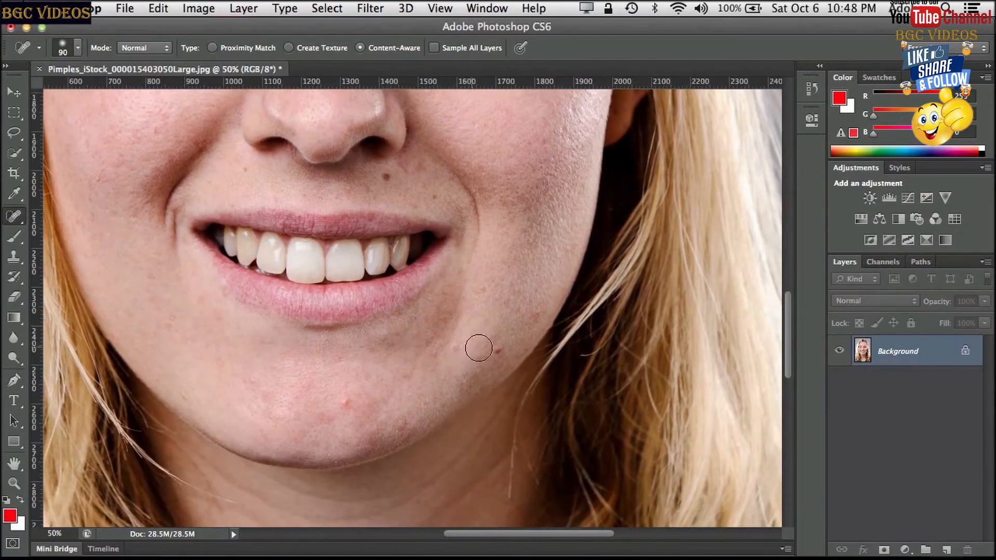
pyautogui.click(493, 353)
pyautogui.click(539, 310)
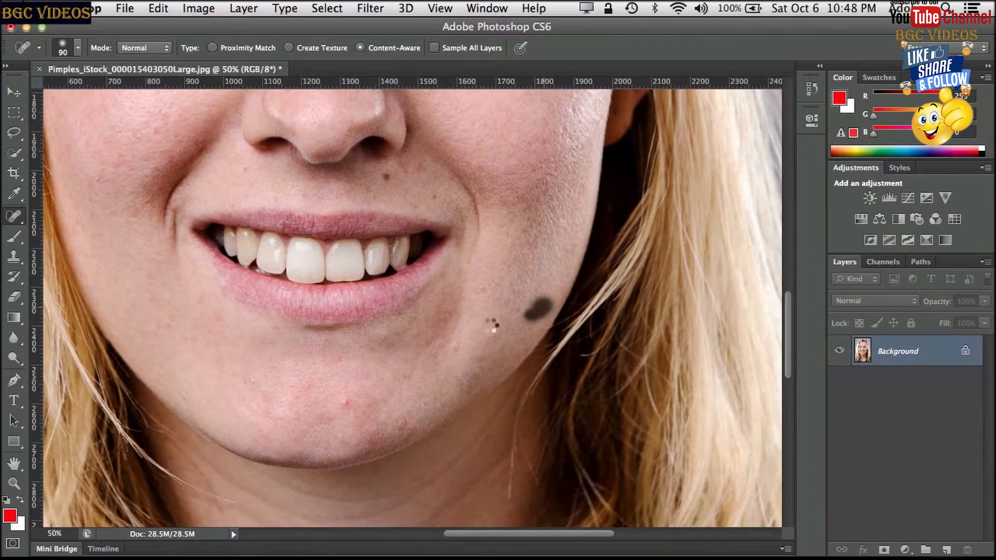
pyautogui.click(346, 401)
pyautogui.click(404, 425)
pyautogui.click(409, 369)
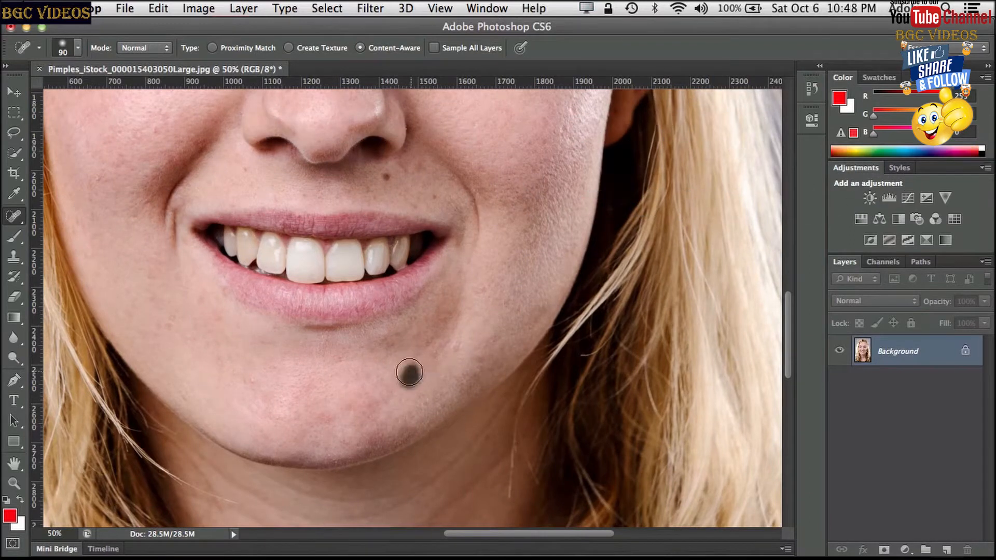
pyautogui.click(459, 344)
# Remove the dark mole on the neck and paint healing strokes over the surrounding neck skin
pyautogui.scroll(-5, 410, 363)
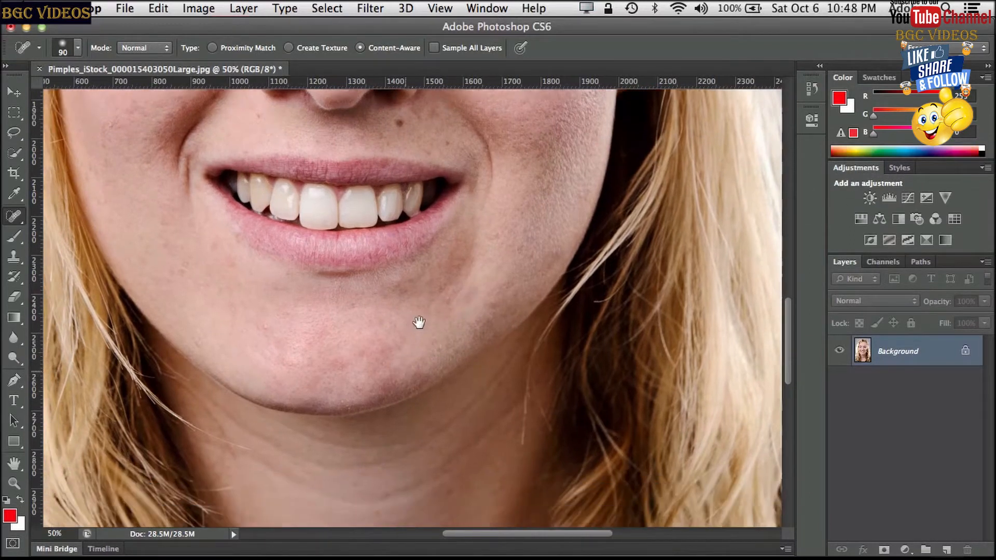
pyautogui.moveTo(450, 370)
pyautogui.mouseDown()
pyautogui.moveTo(393, 396)
pyautogui.moveTo(357, 395)
pyautogui.moveTo(244, 352)
pyautogui.mouseUp()
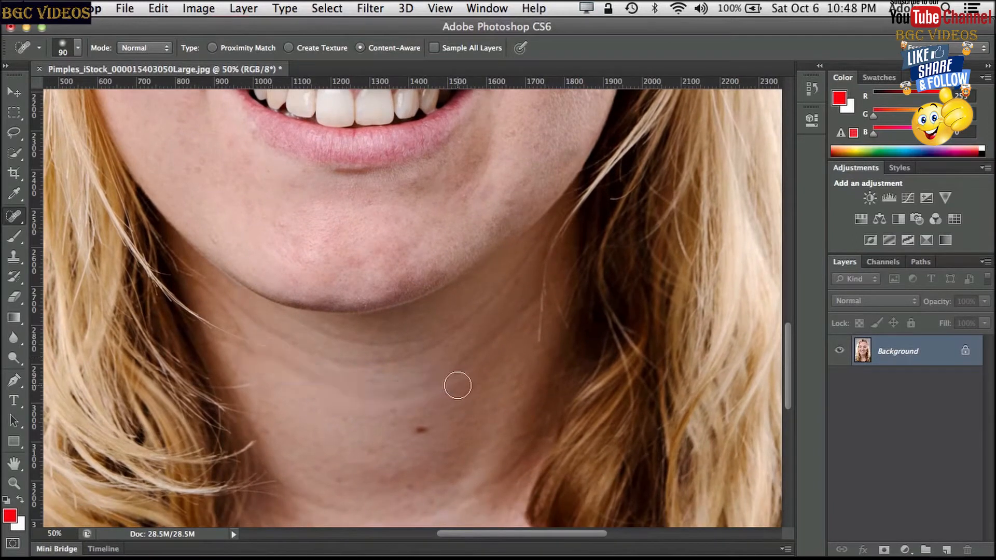
pyautogui.moveTo(429, 391); pyautogui.dragTo(519, 321)
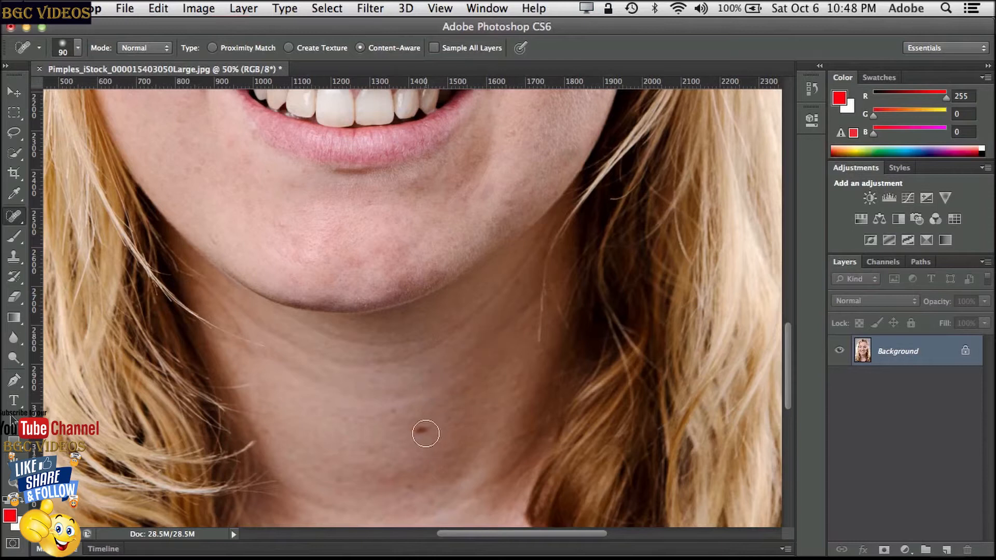
pyautogui.click(420, 430)
pyautogui.moveTo(374, 366)
pyautogui.mouseDown()
pyautogui.moveTo(286, 344)
pyautogui.moveTo(431, 348)
pyautogui.moveTo(513, 270)
pyautogui.mouseUp()
pyautogui.moveTo(234, 332)
pyautogui.mouseDown()
pyautogui.moveTo(284, 336)
pyautogui.moveTo(240, 312)
pyautogui.mouseUp()
pyautogui.moveTo(275, 355); pyautogui.dragTo(358, 394)
# Heal the blemishes on the chest beside the hair, across the middle and near the red neckline
pyautogui.moveTo(410, 437)
pyautogui.mouseDown()
pyautogui.moveTo(441, 223)
pyautogui.moveTo(409, 328)
pyautogui.mouseUp()
pyautogui.click(395, 259)
pyautogui.click(375, 243)
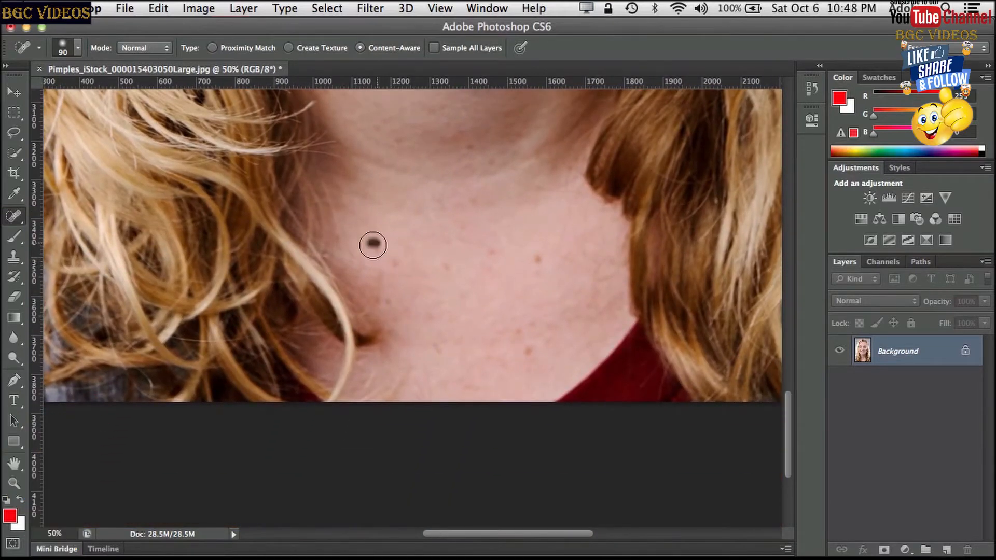
pyautogui.click(538, 260)
pyautogui.click(493, 259)
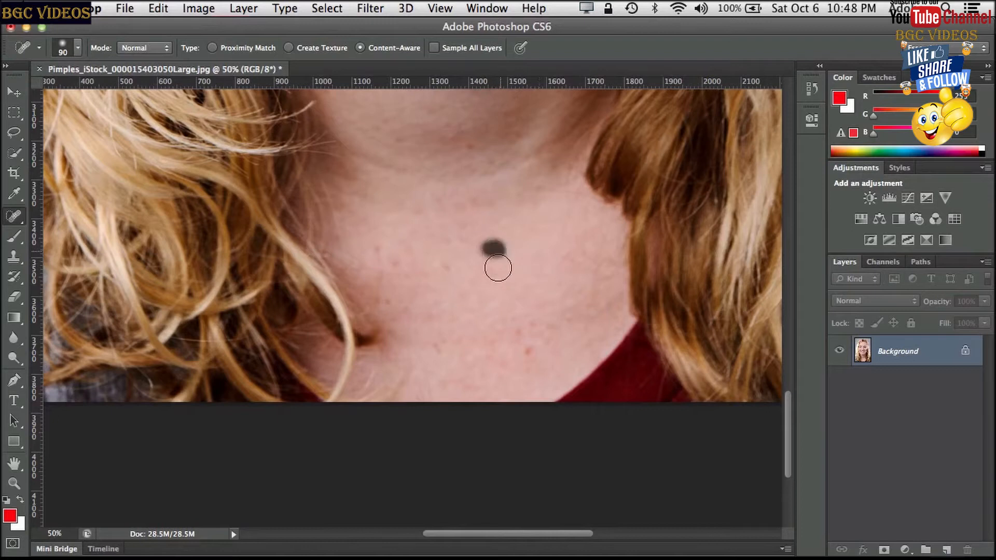
pyautogui.click(527, 353)
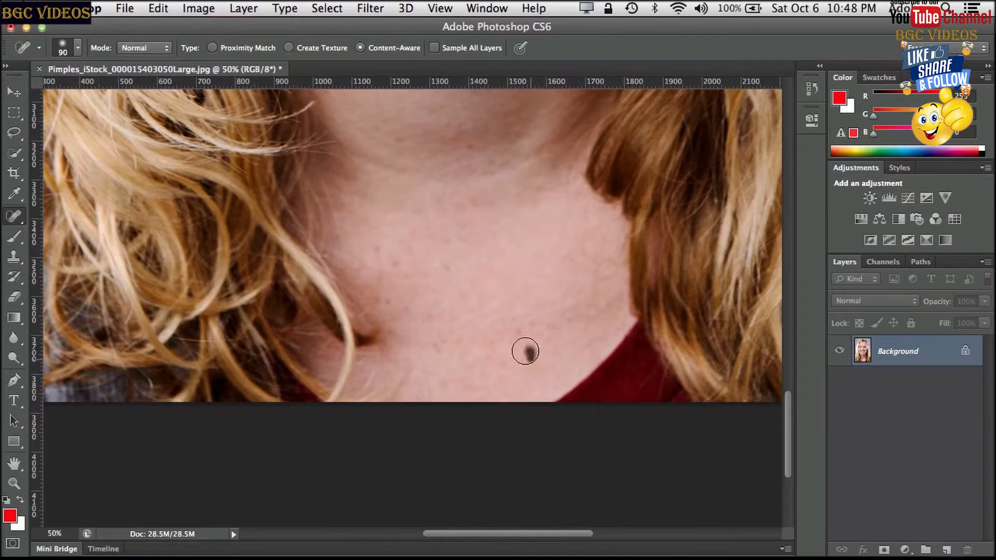
# Heal the remaining small spots on the hair-side half of the chest and the spot at the base of the neck
pyautogui.click(431, 344)
pyautogui.click(425, 314)
pyautogui.click(439, 270)
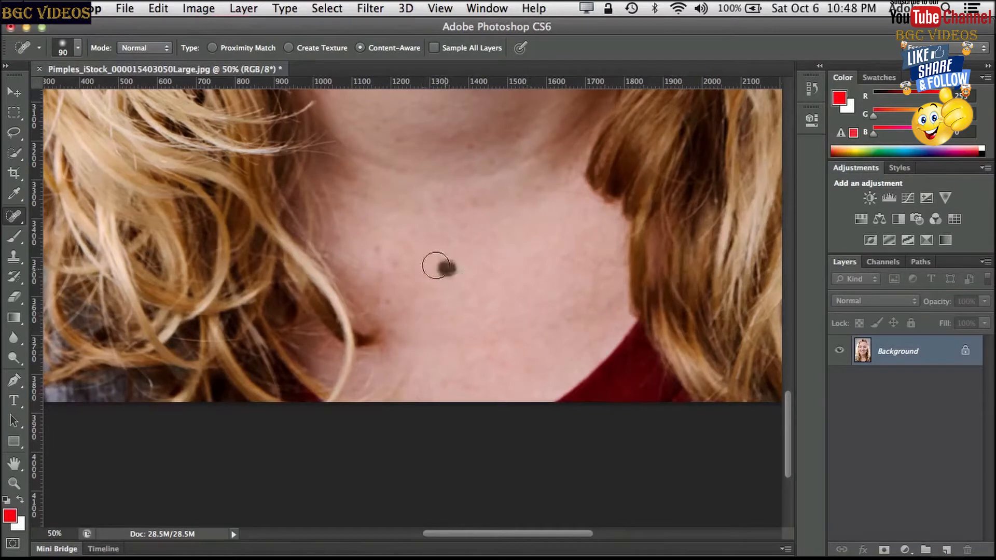
pyautogui.click(396, 261)
pyautogui.click(376, 249)
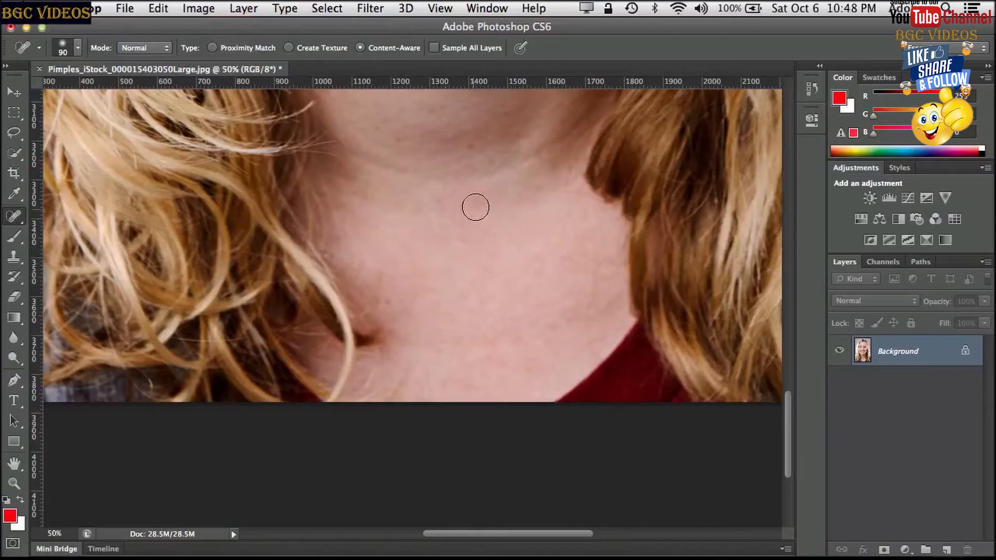
pyautogui.click(472, 147)
# Paint out the stray hairs on the shadowed side of the neck and heal the neck skin below the jaw
pyautogui.scroll(10, 491, 214)
pyautogui.hscroll(3, 490, 214)
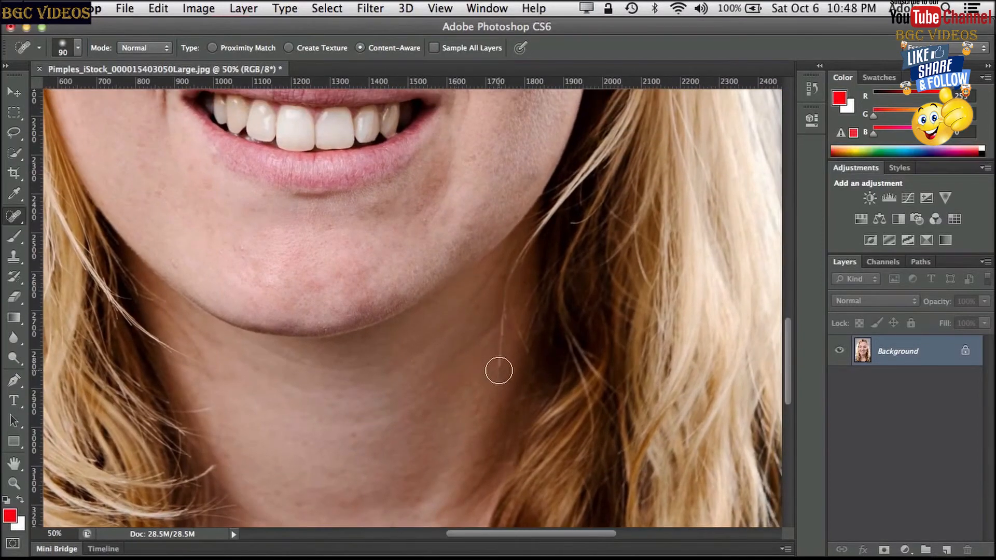
pyautogui.moveTo(499, 371); pyautogui.dragTo(521, 271)
pyautogui.moveTo(498, 328)
pyautogui.mouseDown()
pyautogui.moveTo(511, 277)
pyautogui.moveTo(490, 326)
pyautogui.moveTo(416, 397)
pyautogui.mouseUp()
pyautogui.moveTo(450, 326); pyautogui.dragTo(408, 354)
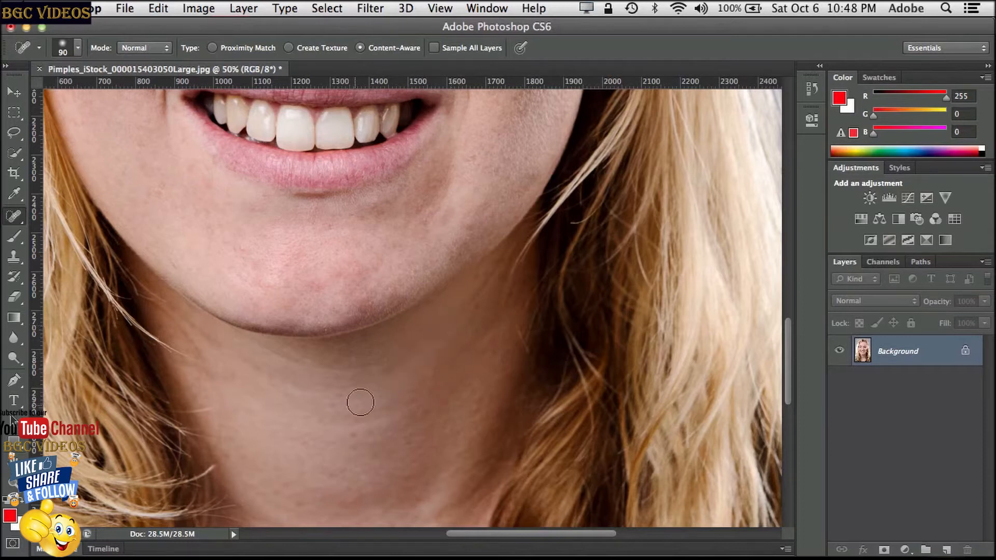
pyautogui.click(397, 362)
# Heal the small spots on the forehead above both eyebrows and between them
pyautogui.moveTo(405, 266); pyautogui.dragTo(418, 349)
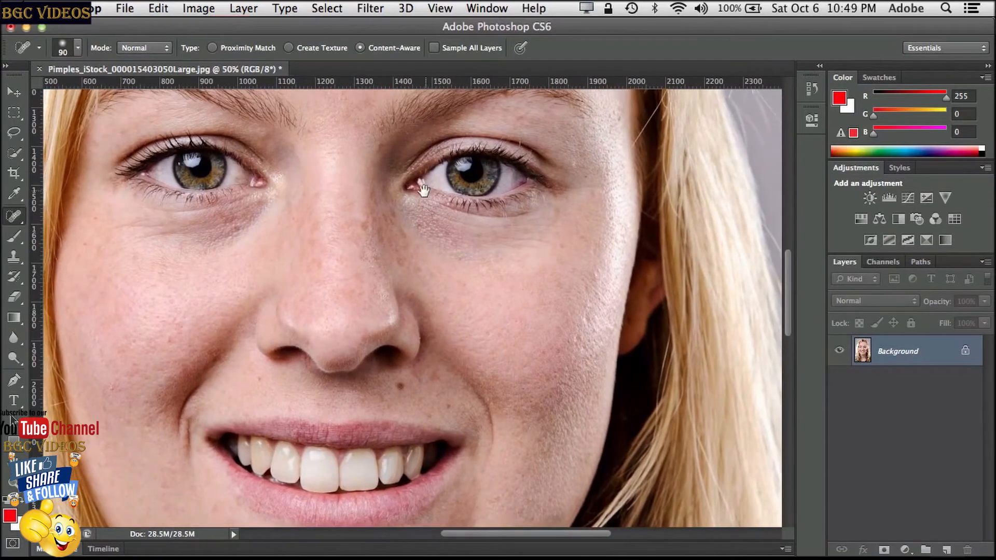
pyautogui.moveTo(423, 191); pyautogui.dragTo(403, 378)
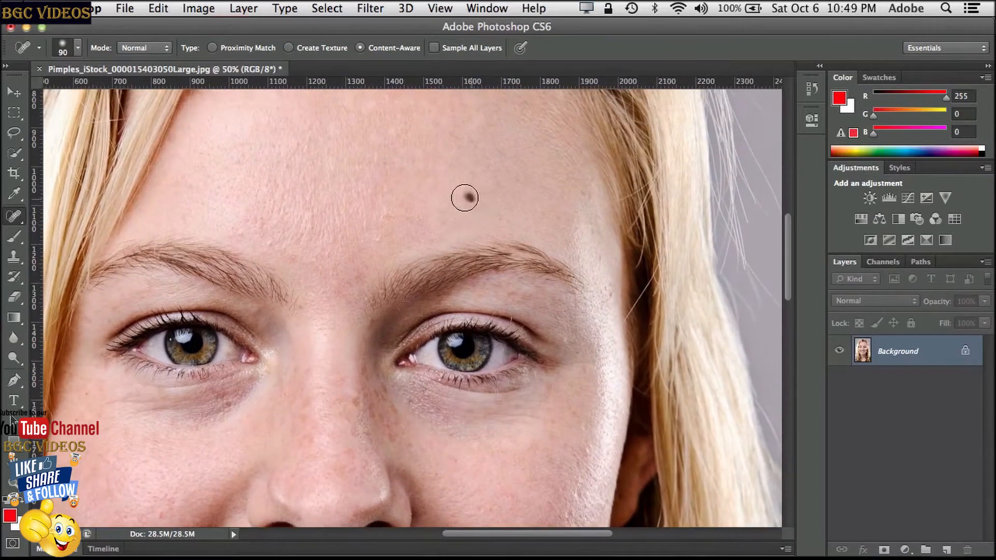
pyautogui.click(465, 197)
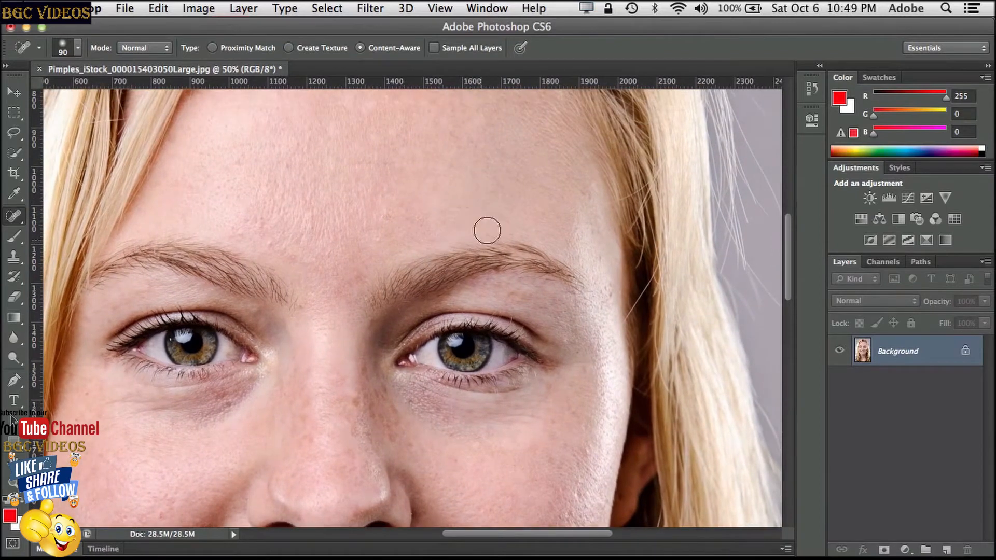
pyautogui.click(442, 222)
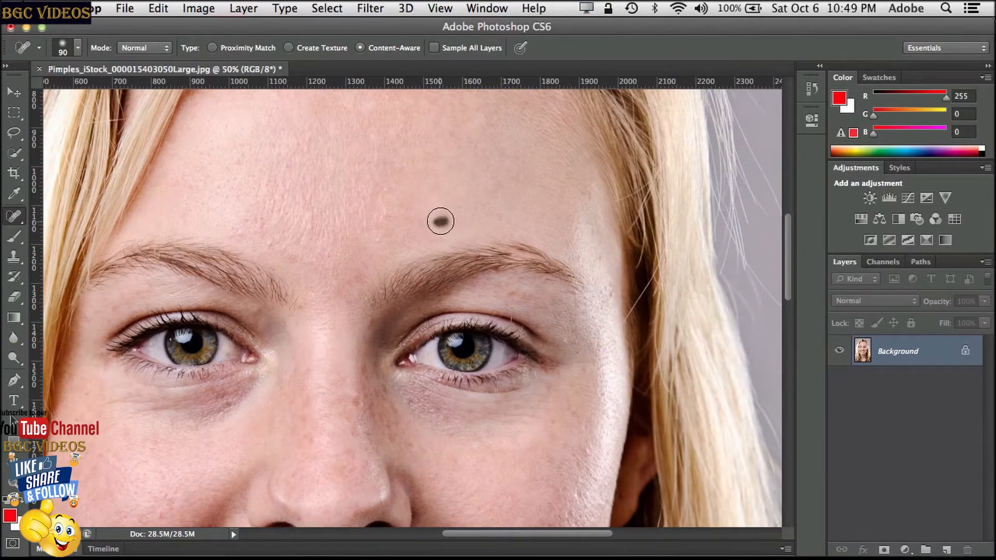
pyautogui.click(392, 217)
pyautogui.click(379, 236)
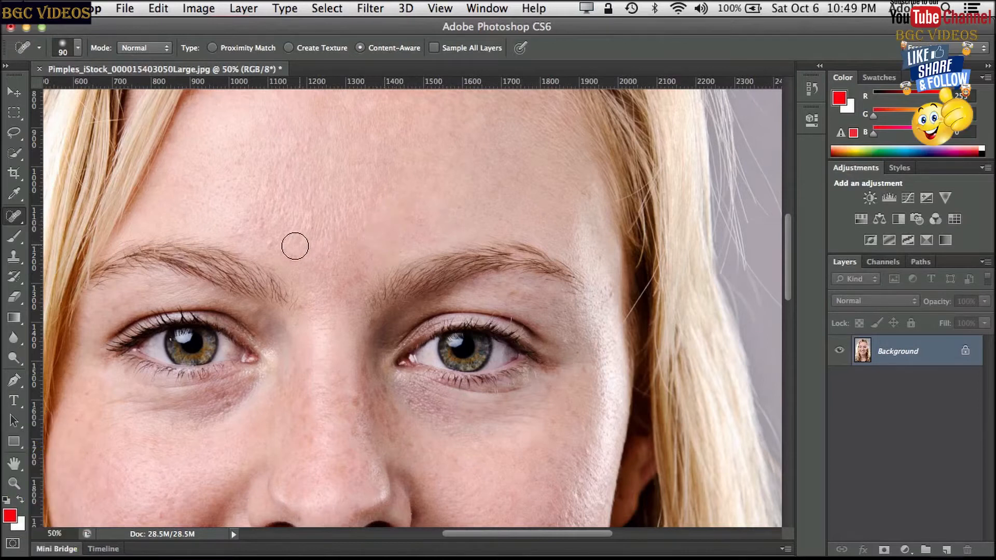
pyautogui.click(270, 240)
pyautogui.click(238, 234)
# Paint out the long flyaway hairs standing above the crown against the grey background
pyautogui.press('super+minus')
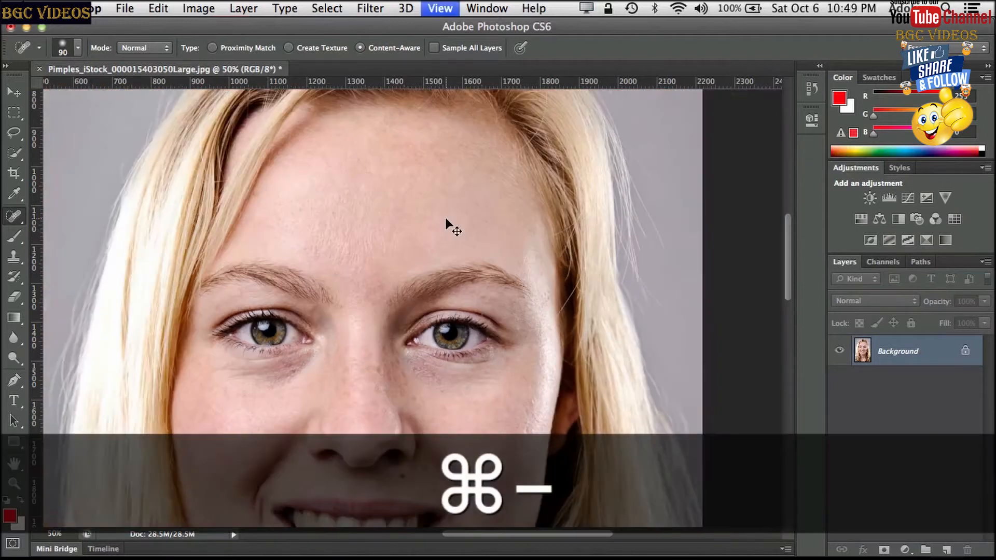
pyautogui.moveTo(499, 179); pyautogui.dragTo(467, 329)
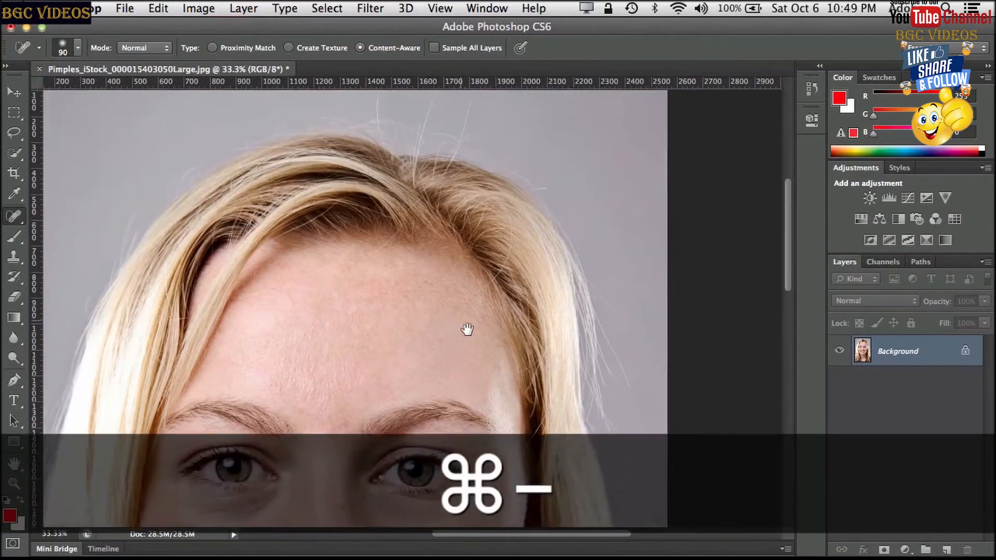
pyautogui.moveTo(470, 107)
pyautogui.mouseDown()
pyautogui.moveTo(464, 152)
pyautogui.moveTo(473, 114)
pyautogui.moveTo(438, 107)
pyautogui.moveTo(435, 129)
pyautogui.mouseUp()
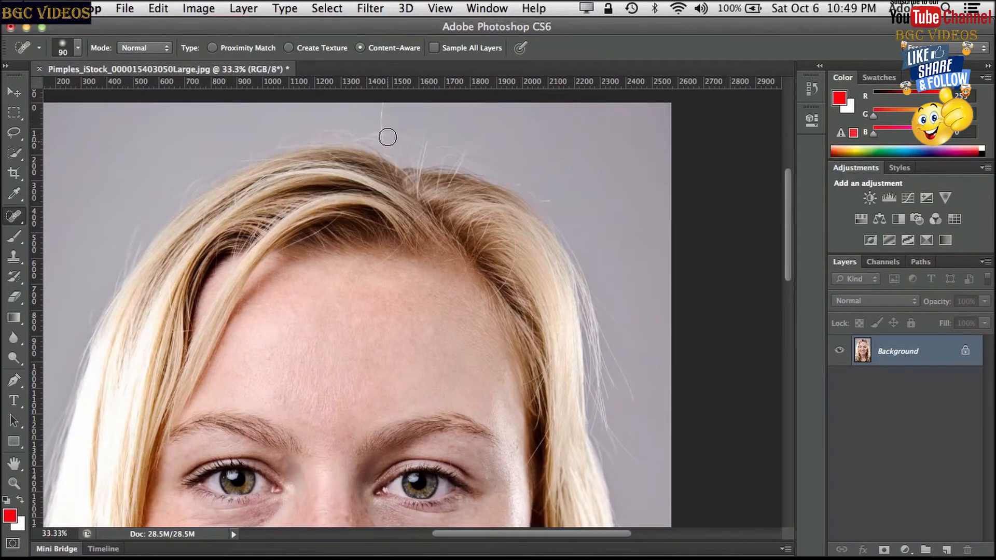
pyautogui.moveTo(375, 128); pyautogui.dragTo(383, 104)
pyautogui.moveTo(382, 139); pyautogui.dragTo(390, 102)
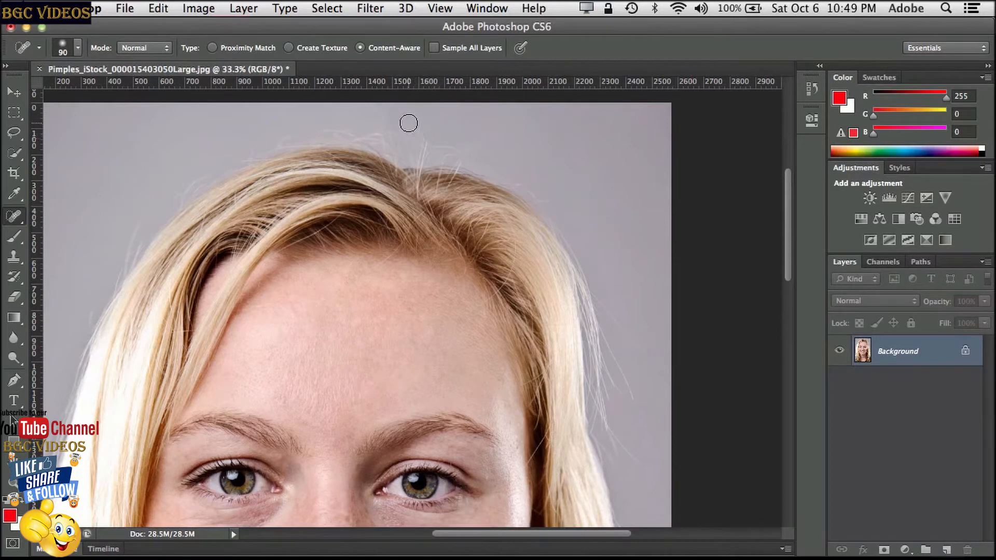
# Try the Oil Paint filter with adjusted cleanliness, bristle detail and shine, and undo it
pyautogui.click(370, 9)
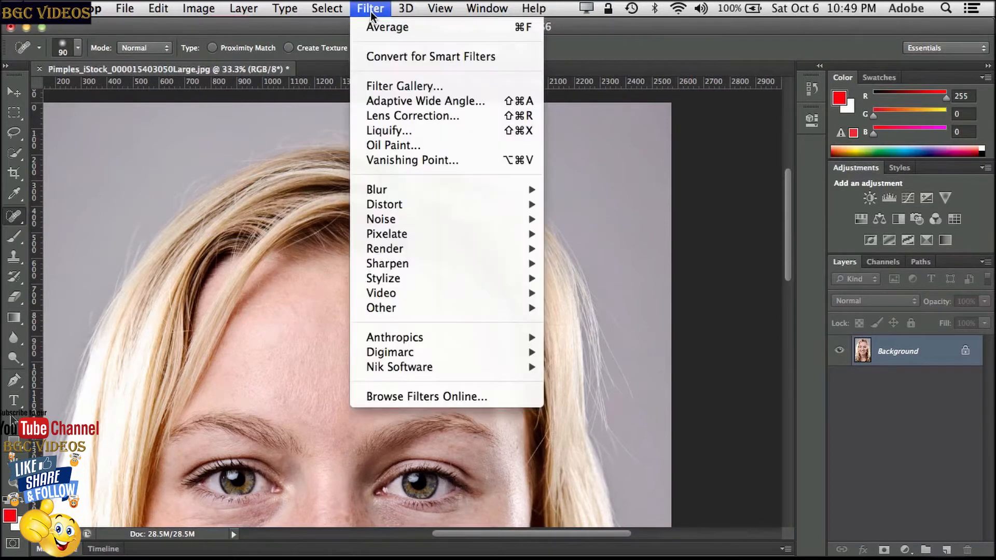
pyautogui.click(416, 146)
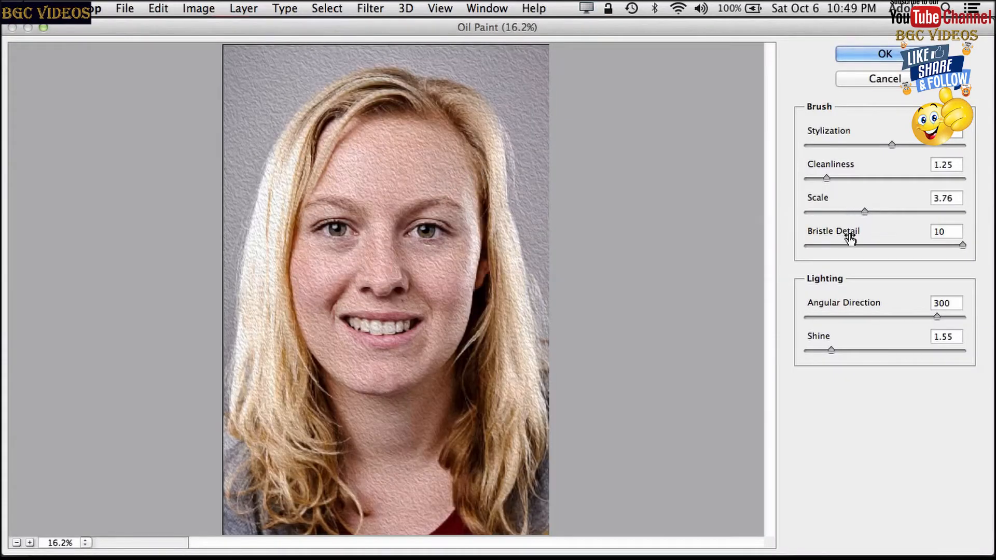
pyautogui.moveTo(826, 178)
pyautogui.mouseDown()
pyautogui.moveTo(882, 178)
pyautogui.moveTo(834, 181)
pyautogui.mouseUp()
pyautogui.moveTo(956, 243); pyautogui.dragTo(932, 247)
pyautogui.moveTo(830, 351); pyautogui.dragTo(864, 348)
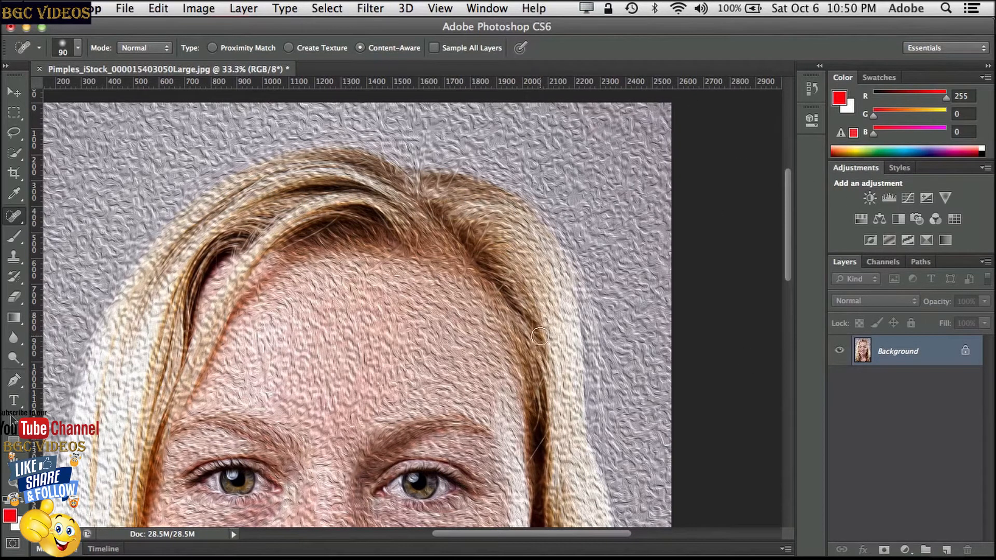
pyautogui.click(163, 14)
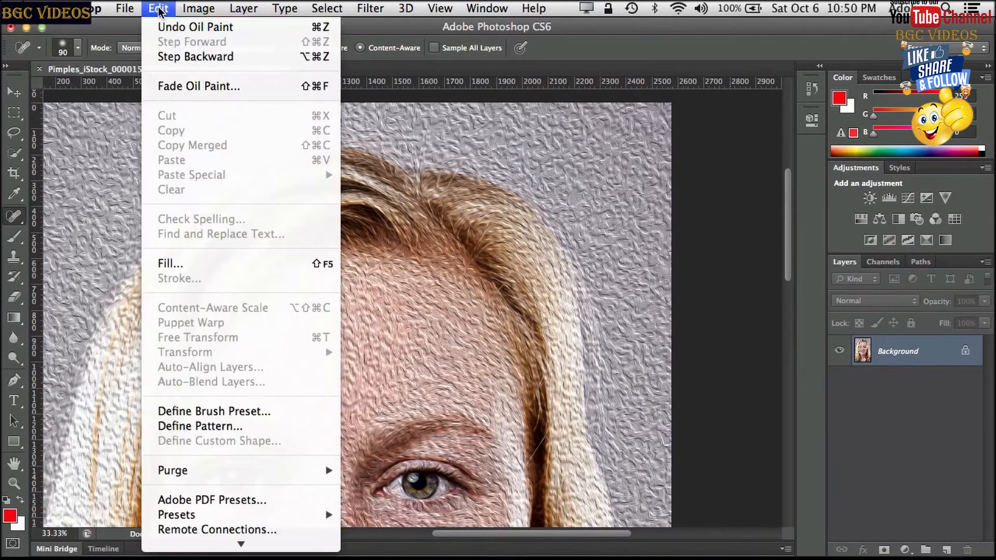
pyautogui.click(167, 26)
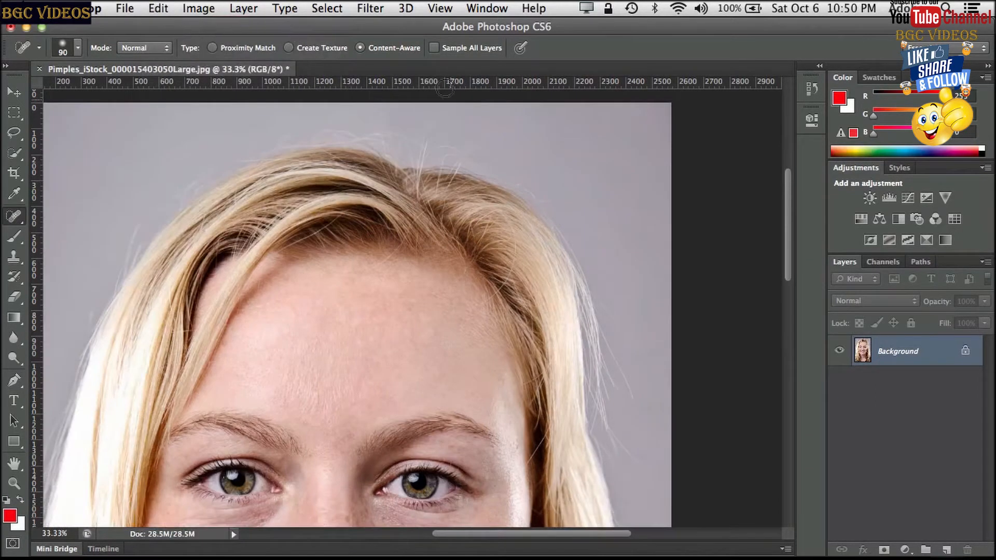
# Open the portrait in the Liquify filter and reduce the brush size to 250
pyautogui.click(370, 9)
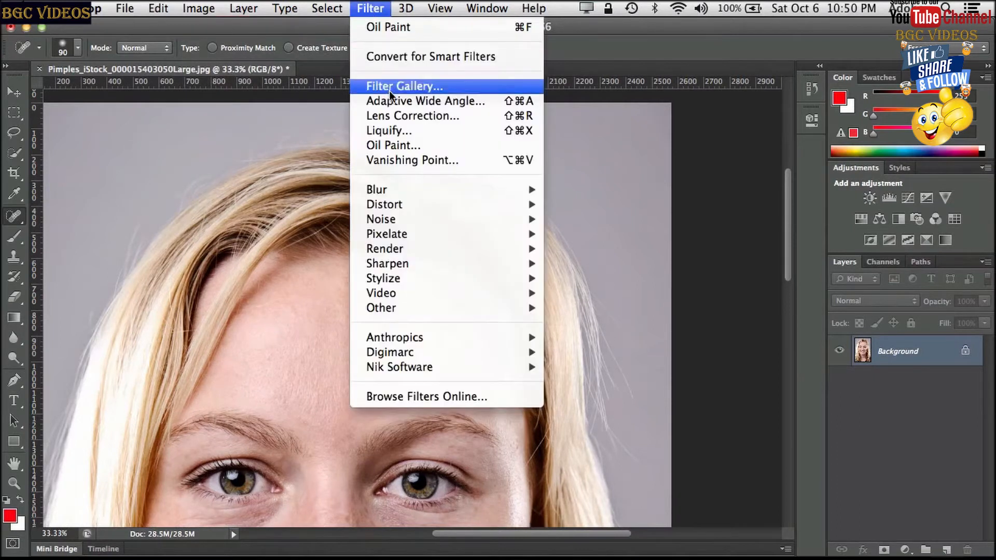
pyautogui.click(395, 133)
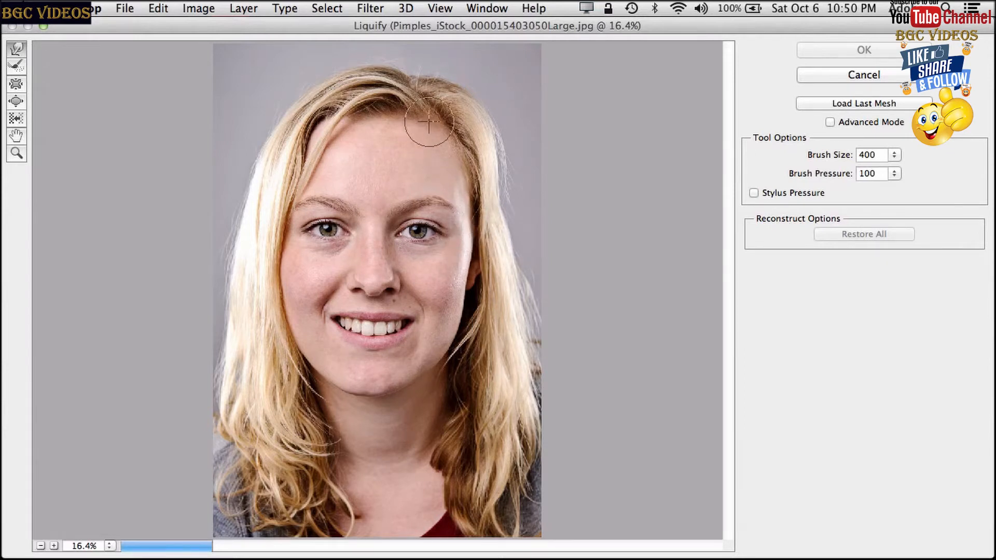
pyautogui.press('[')
pyautogui.press('[')
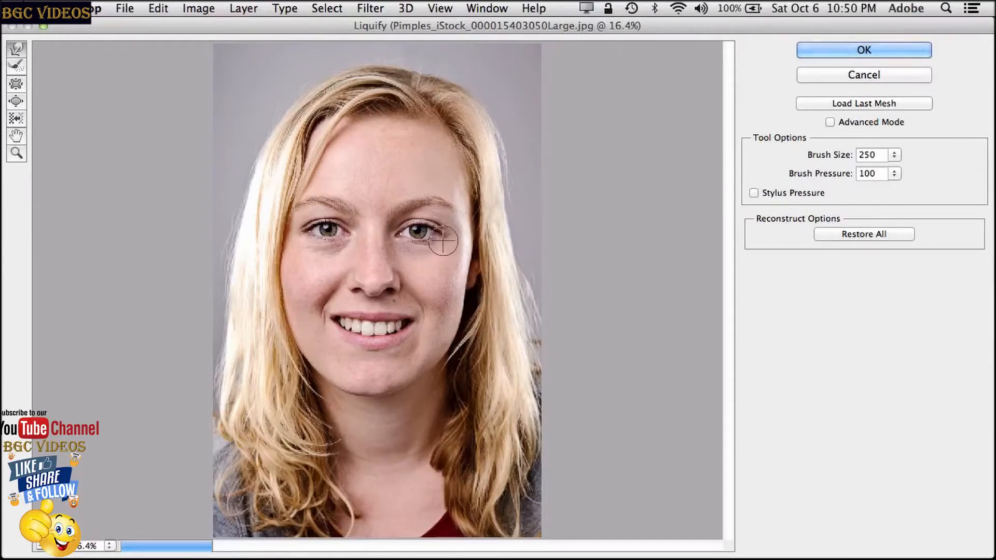
# Try pulling the outer corner of each eye outward with the warp brush, undoing each stroke
pyautogui.moveTo(448, 231); pyautogui.dragTo(450, 220)
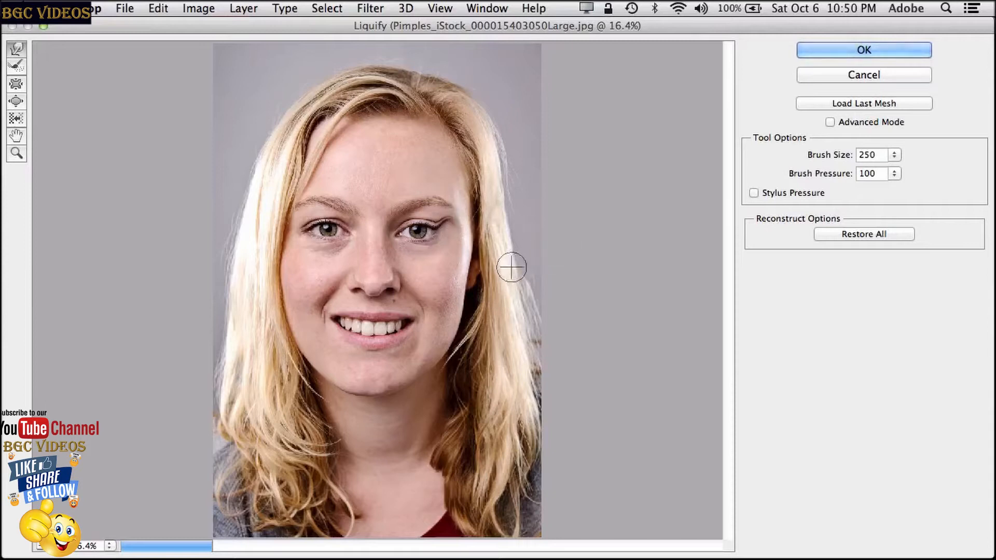
pyautogui.press('super+z')
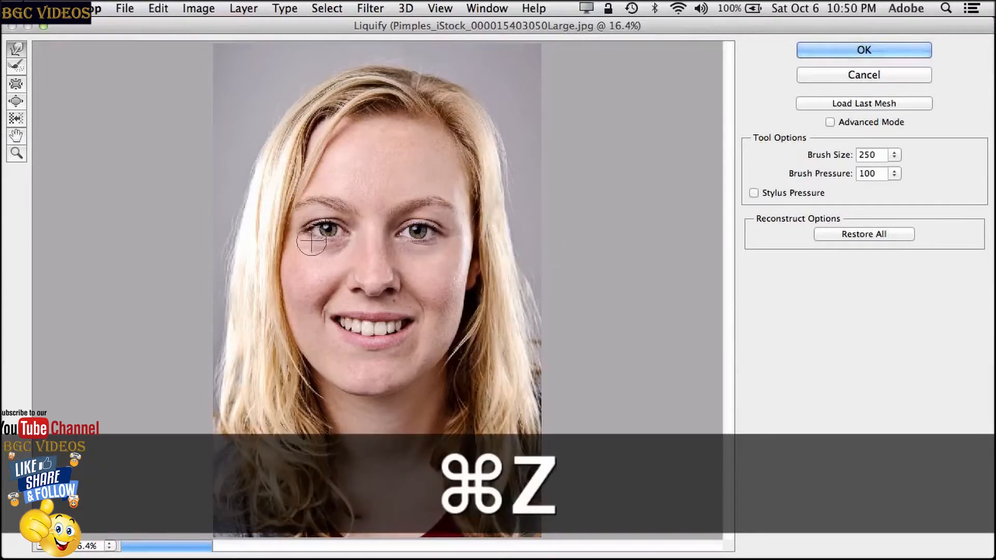
pyautogui.moveTo(302, 231); pyautogui.dragTo(292, 232)
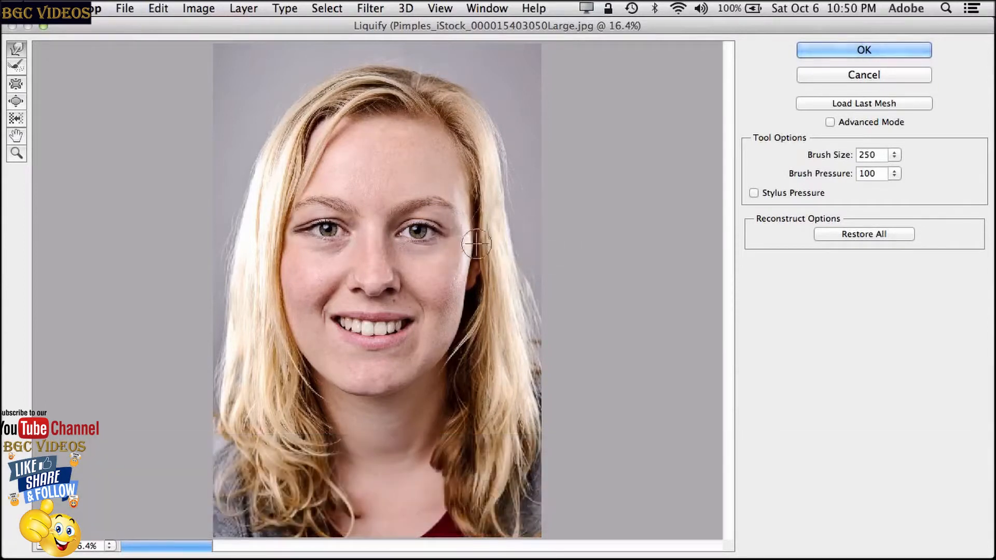
pyautogui.press('super+z')
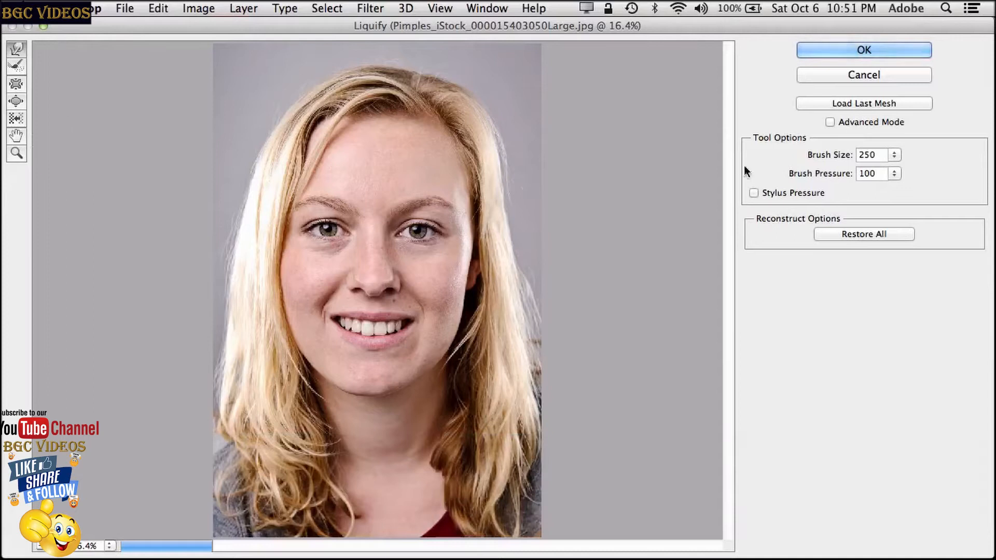
# Turn on Stylus Pressure, apply the Liquify filter and compare the portrait before and after it
pyautogui.click(789, 192)
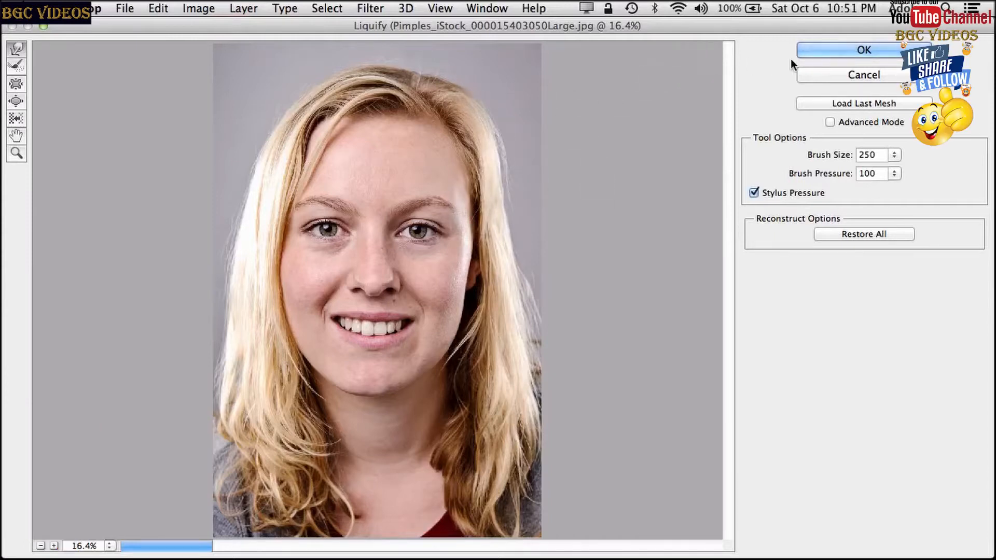
pyautogui.click(810, 50)
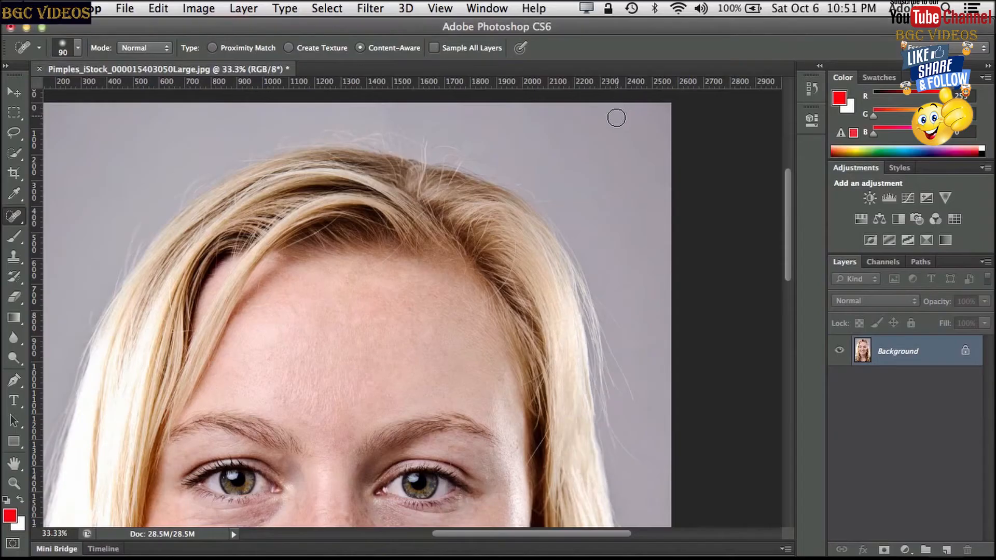
pyautogui.press('super+z')
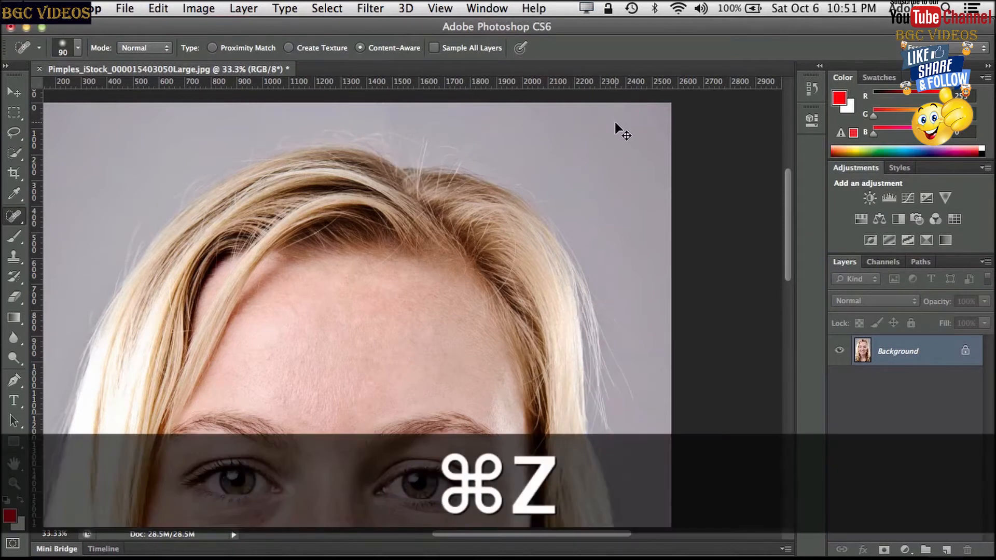
pyautogui.press('super+z')
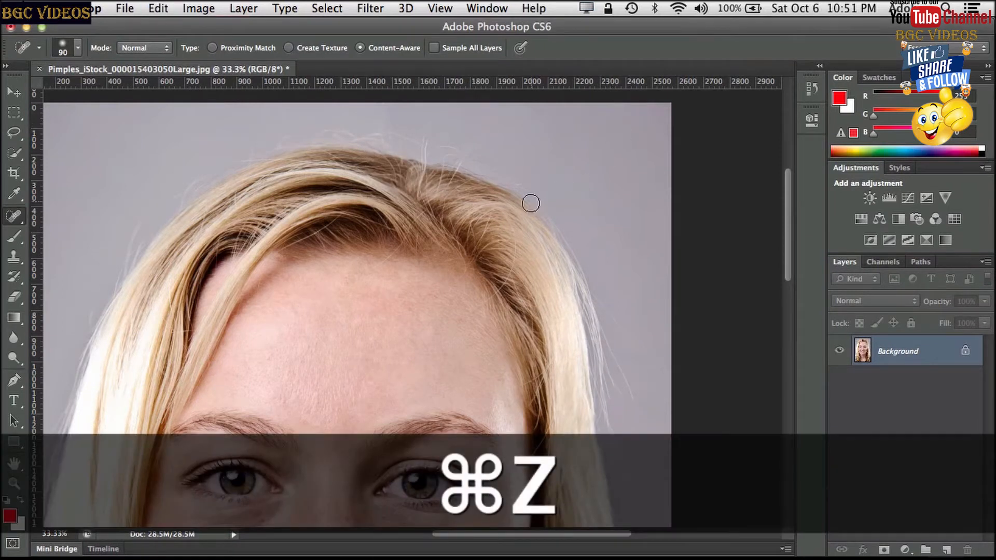
# Try restoring the hair along the side of the face with the History Brush at size 80, and undo the stroke
pyautogui.moveTo(582, 448); pyautogui.dragTo(523, 316)
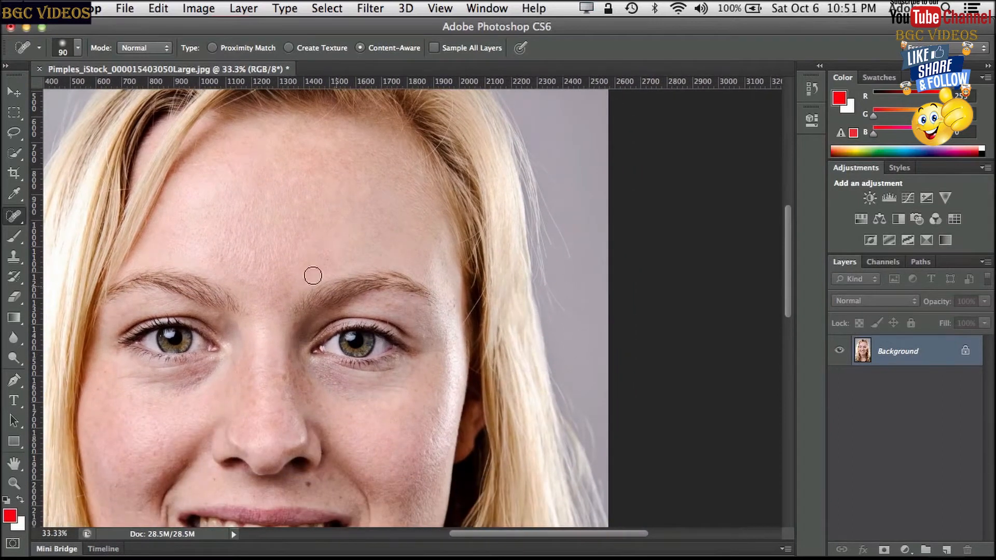
pyautogui.moveTo(442, 136)
pyautogui.mouseDown()
pyautogui.moveTo(451, 263)
pyautogui.moveTo(421, 172)
pyautogui.mouseUp()
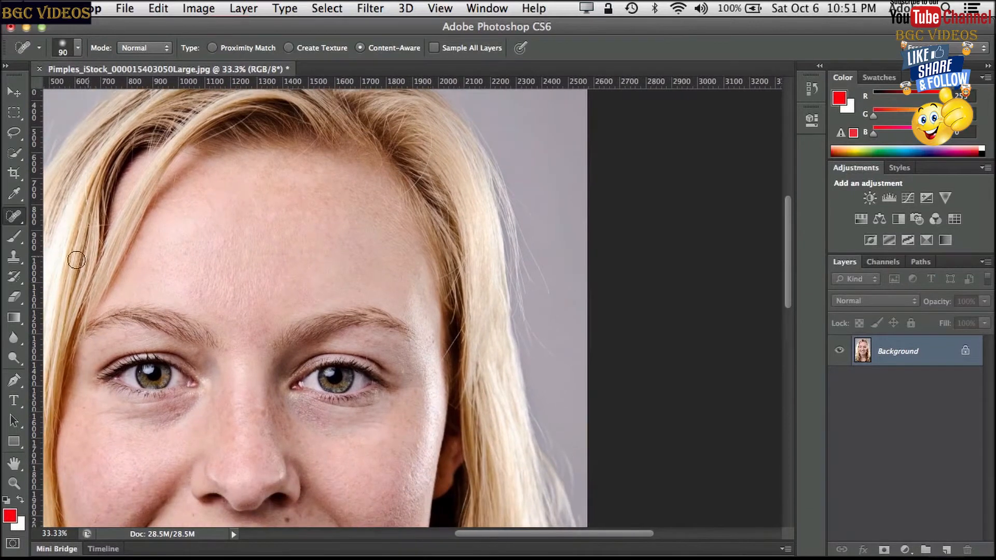
pyautogui.click(14, 280)
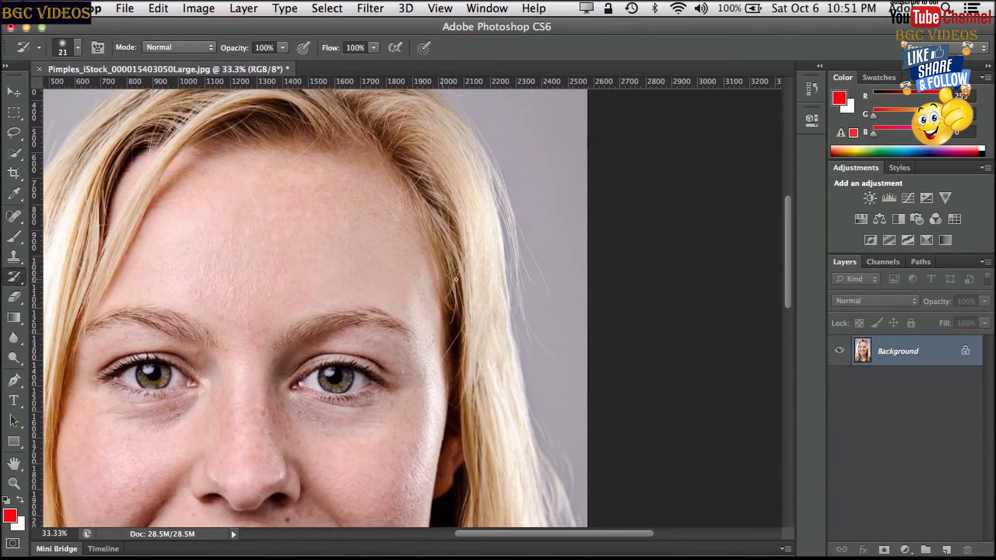
pyautogui.press(']')
pyautogui.press(']')
pyautogui.press(']')
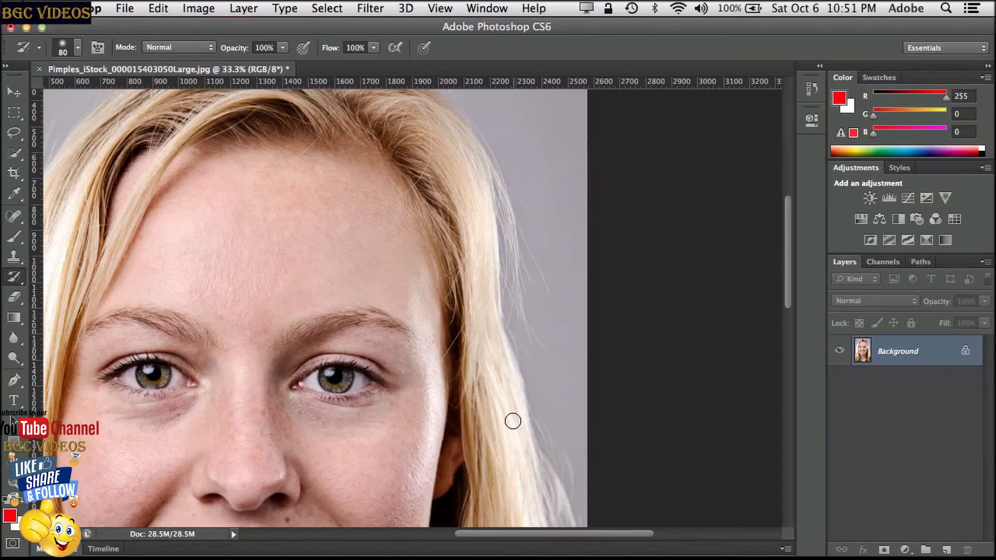
pyautogui.press('super+z')
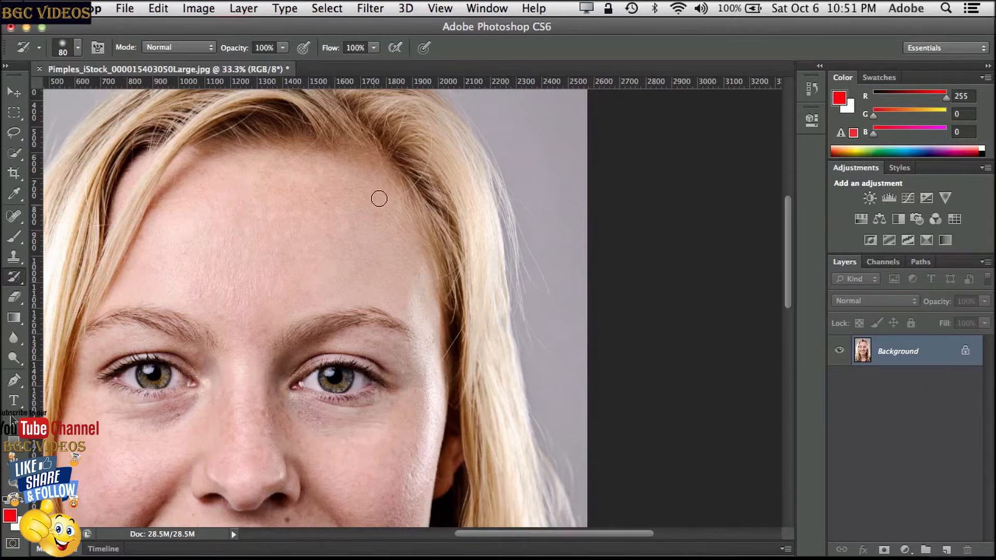
# Close the retouched portrait without saving its changes
pyautogui.moveTo(417, 132); pyautogui.dragTo(424, 228)
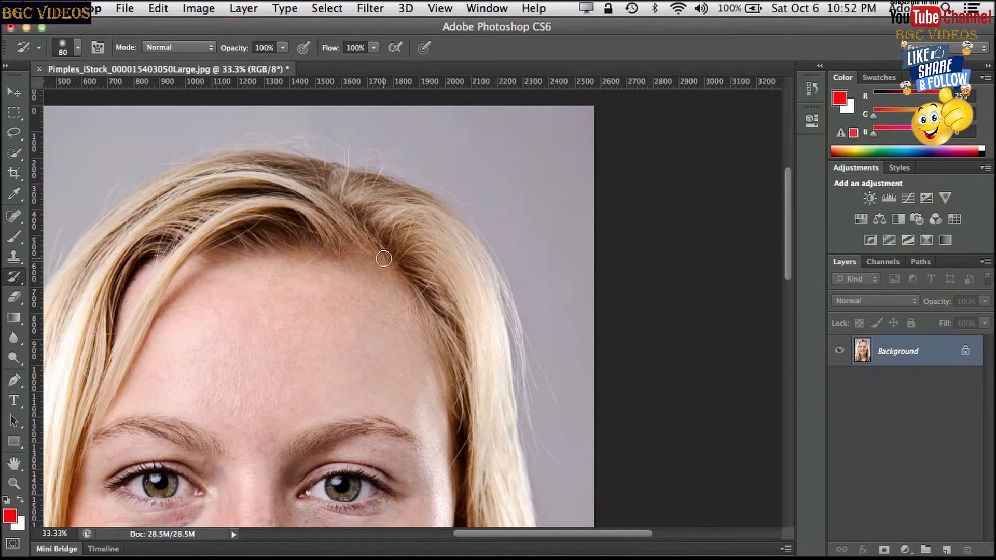
pyautogui.press('super')
pyautogui.press('super+w')
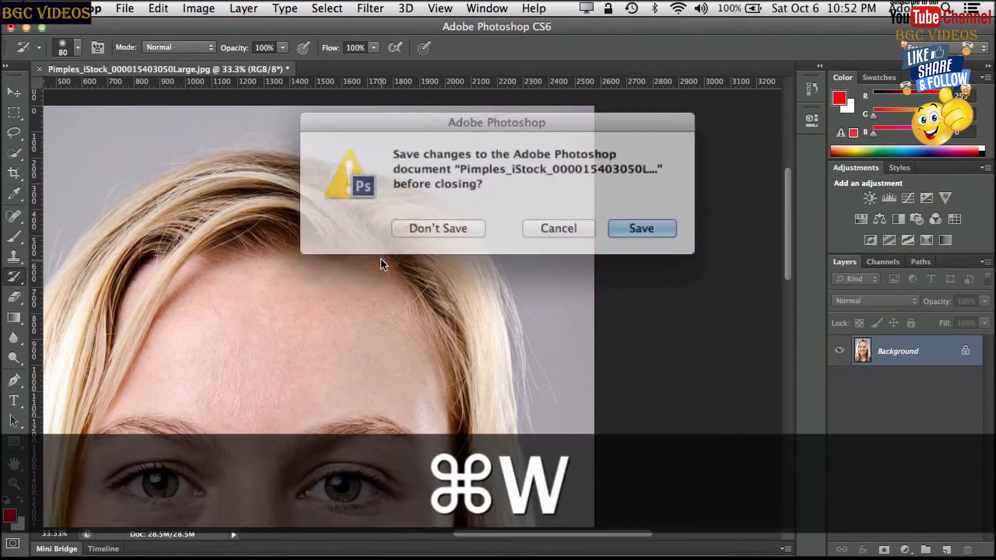
pyautogui.click(461, 223)
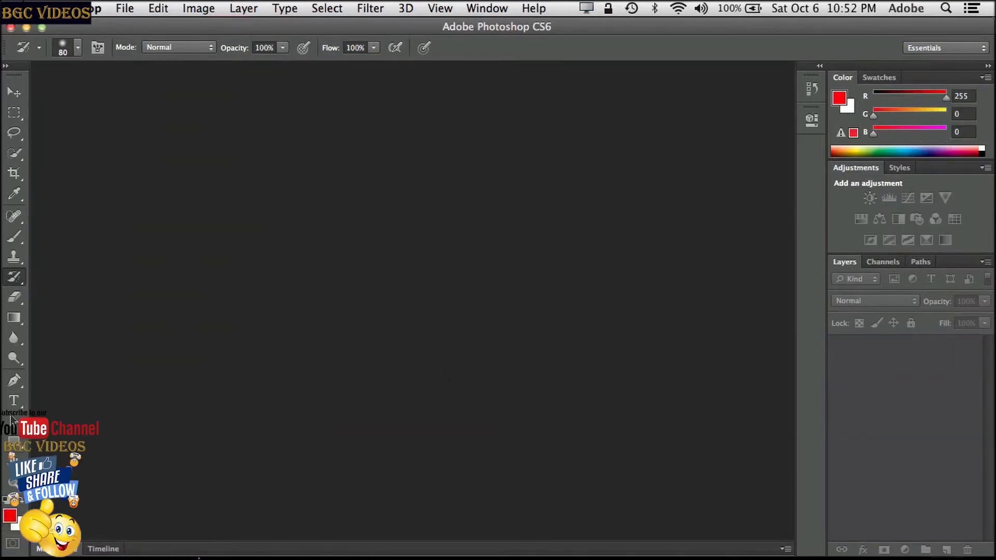
# Open selective_adj.psd from the PS Beginner folder for editing
pyautogui.moveTo(193, 551)
pyautogui.click(68, 550)
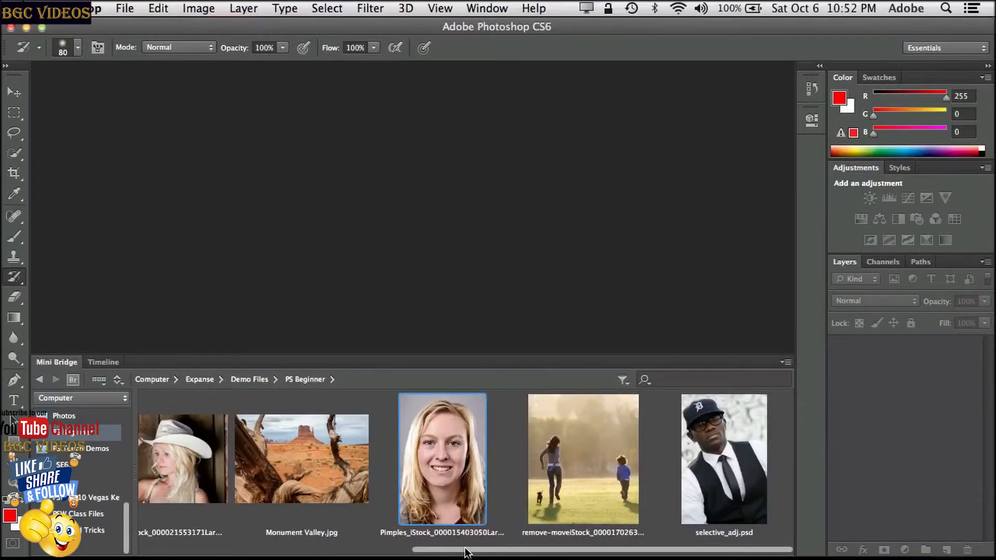
pyautogui.moveTo(465, 551); pyautogui.dragTo(513, 536)
pyautogui.doubleClick(716, 444)
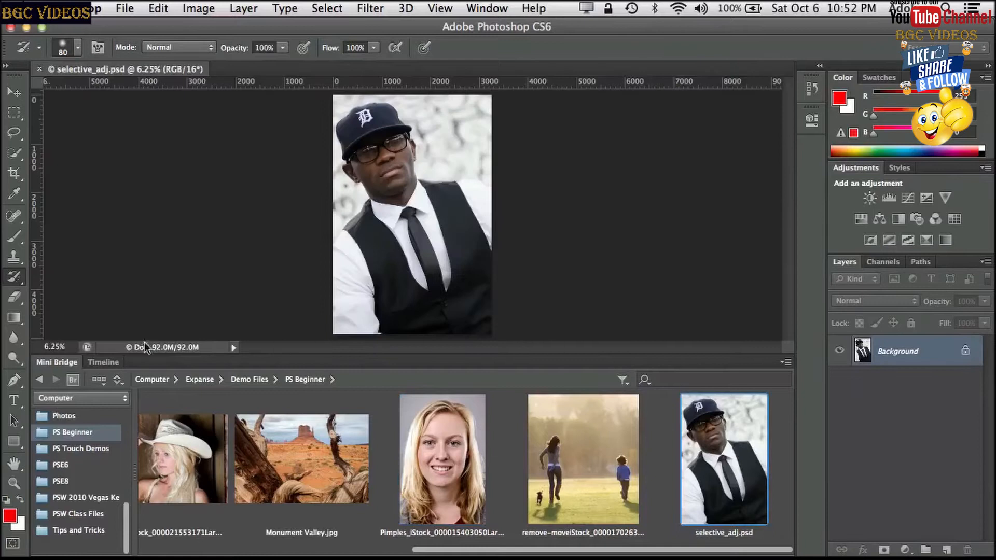
pyautogui.doubleClick(64, 363)
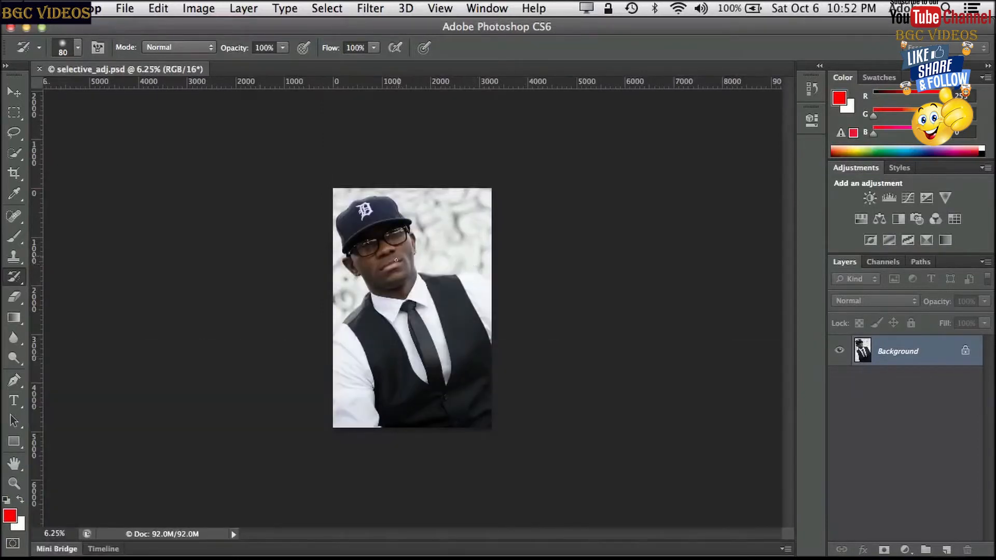
pyautogui.click(14, 484)
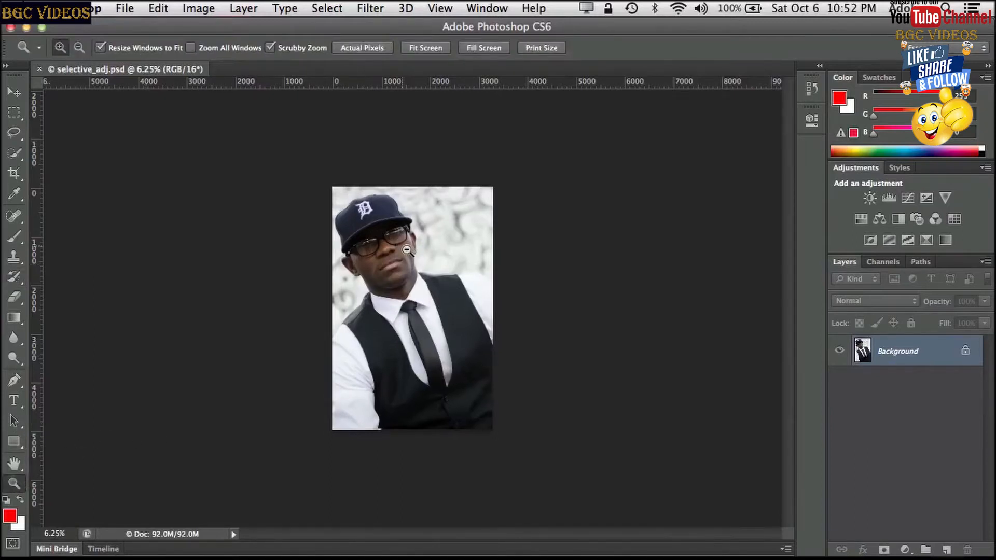
pyautogui.moveTo(407, 250); pyautogui.dragTo(433, 281)
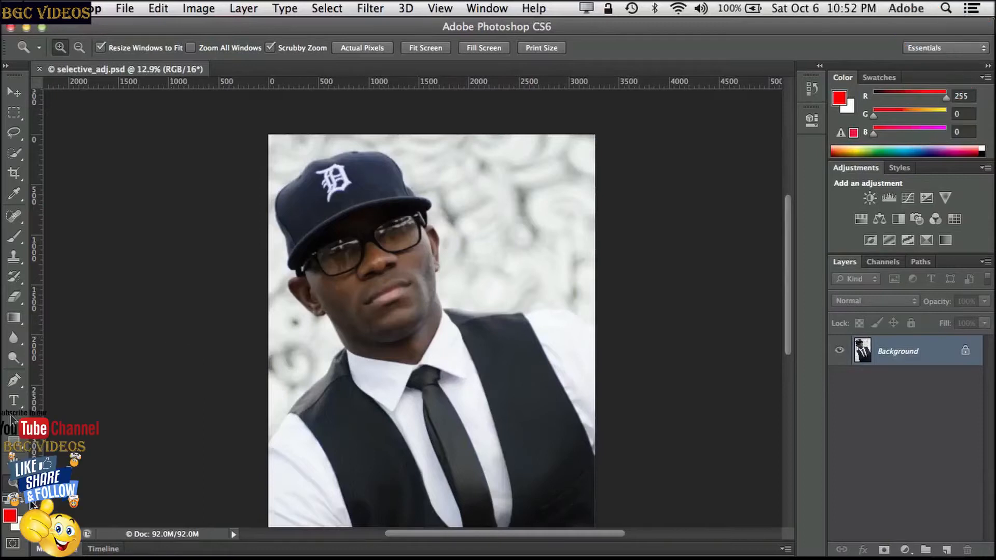
# Add a new layer and paint a red scribble from beside the face down to the shoulder with the Brush at size 175
pyautogui.click(946, 549)
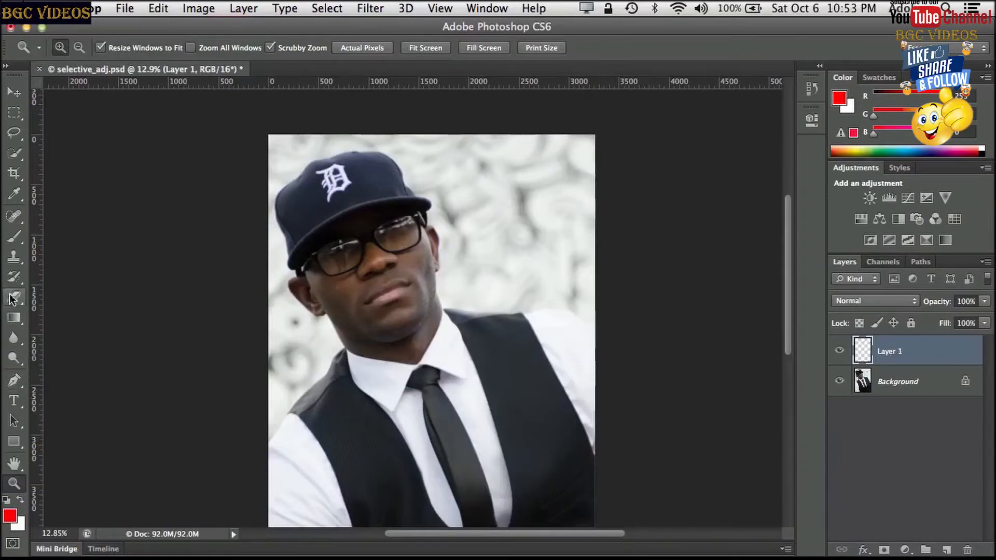
pyautogui.click(14, 237)
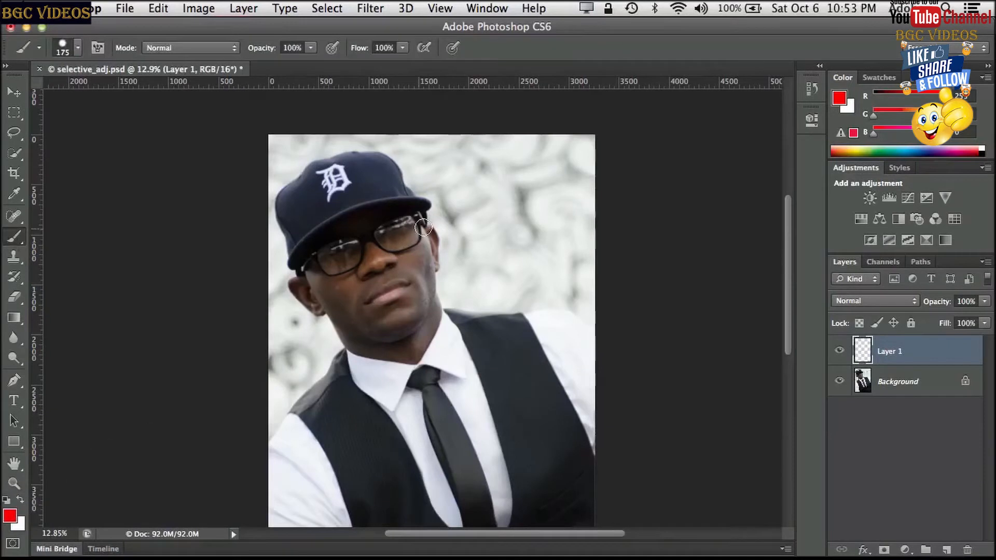
pyautogui.moveTo(473, 270); pyautogui.dragTo(476, 275)
pyautogui.moveTo(472, 236)
pyautogui.mouseDown()
pyautogui.moveTo(424, 217)
pyautogui.moveTo(378, 254)
pyautogui.moveTo(386, 315)
pyautogui.moveTo(328, 413)
pyautogui.mouseUp()
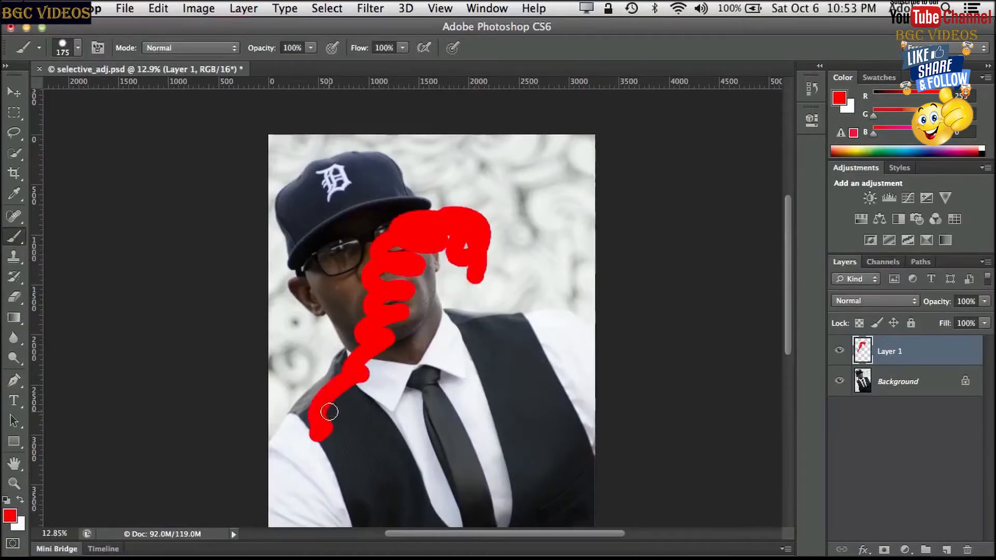
# Hide and show the red paint layer to compare the photo with and without it
pyautogui.click(840, 353)
pyautogui.click(840, 353)
pyautogui.click(840, 354)
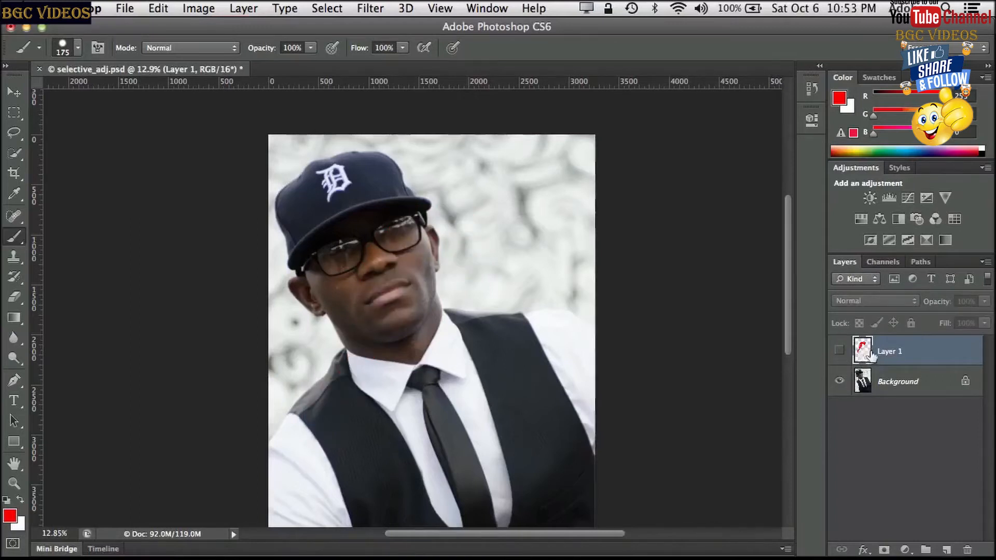
pyautogui.click(840, 352)
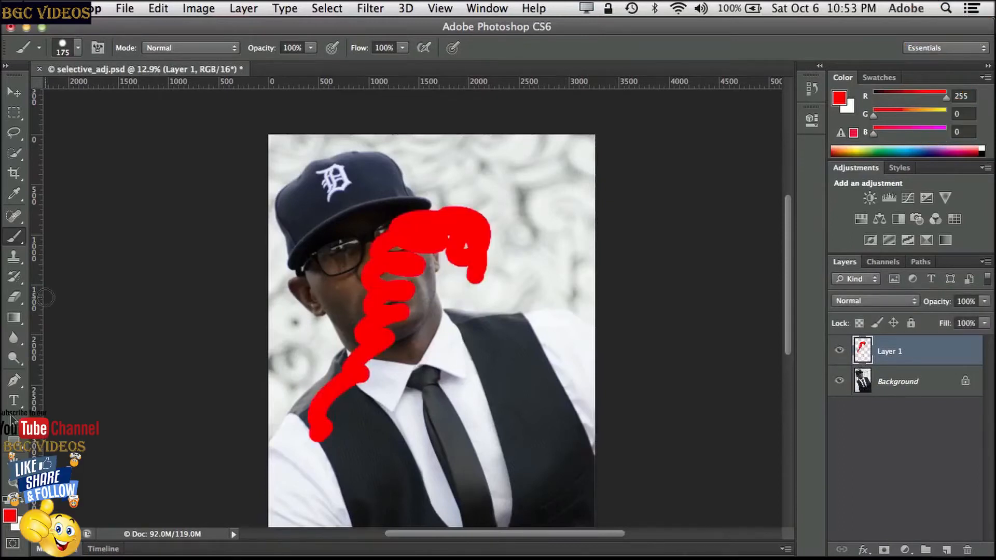
# Erase the red paint over the face with the Eraser at size 400, and delete the paint layer
pyautogui.click(14, 299)
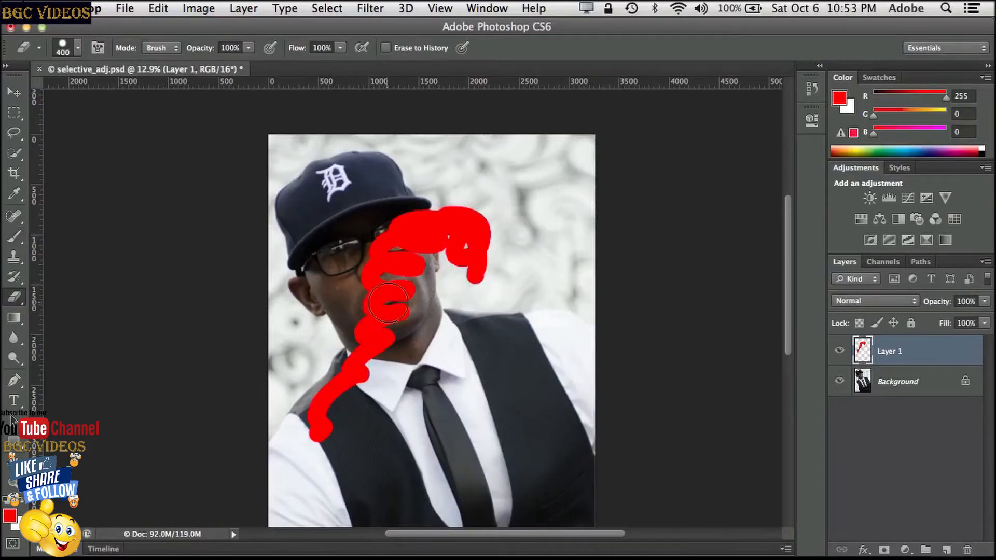
pyautogui.moveTo(381, 305)
pyautogui.mouseDown()
pyautogui.moveTo(376, 264)
pyautogui.moveTo(399, 244)
pyautogui.moveTo(388, 231)
pyautogui.moveTo(406, 250)
pyautogui.moveTo(410, 228)
pyautogui.moveTo(423, 240)
pyautogui.moveTo(408, 208)
pyautogui.moveTo(429, 264)
pyautogui.moveTo(398, 302)
pyautogui.moveTo(395, 266)
pyautogui.moveTo(380, 304)
pyautogui.moveTo(367, 264)
pyautogui.moveTo(366, 299)
pyautogui.moveTo(386, 328)
pyautogui.moveTo(352, 325)
pyautogui.moveTo(382, 347)
pyautogui.mouseUp()
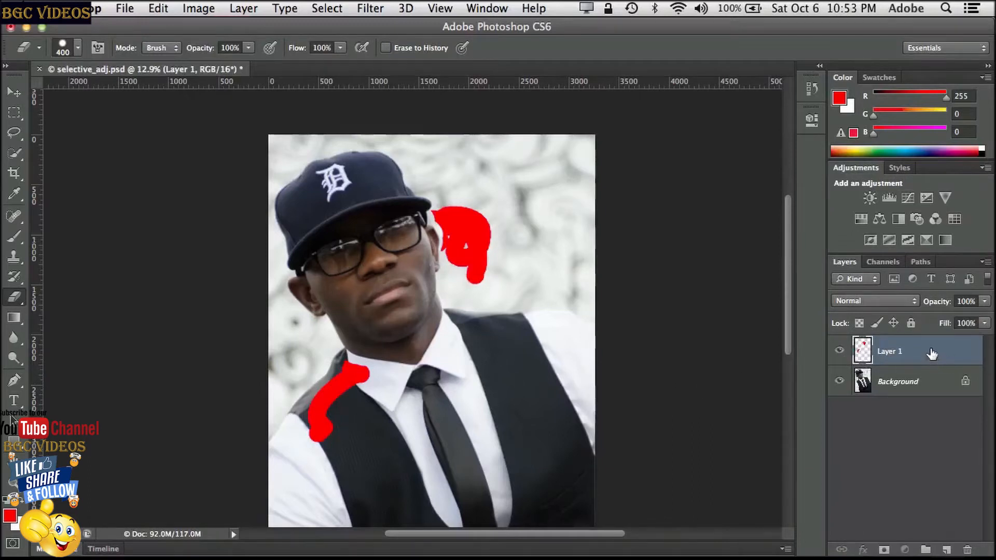
pyautogui.moveTo(933, 351)
pyautogui.mouseDown()
pyautogui.moveTo(945, 480)
pyautogui.moveTo(969, 543)
pyautogui.mouseUp()
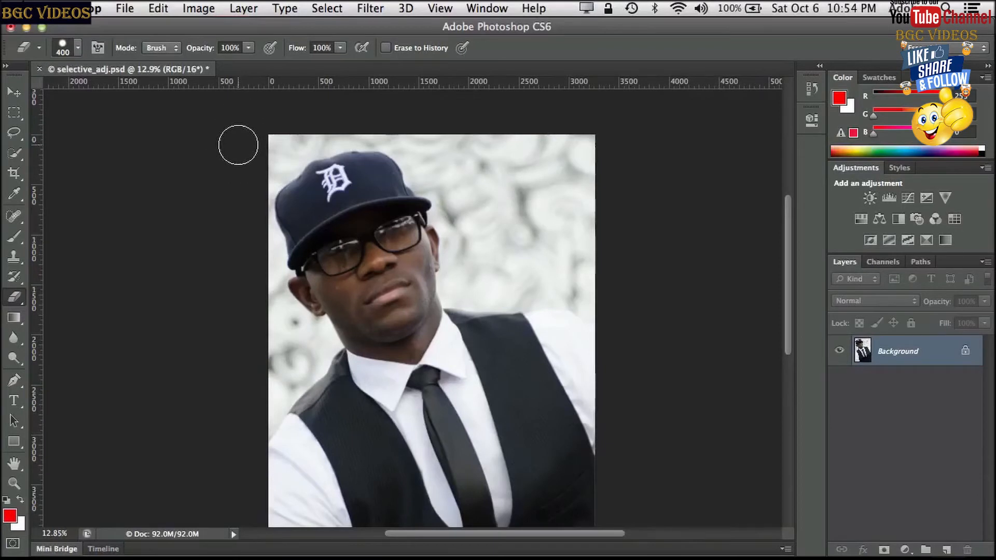
# Try an Exposure adjustment of +1.42 applied directly to the Background layer, and undo it
pyautogui.click(198, 8)
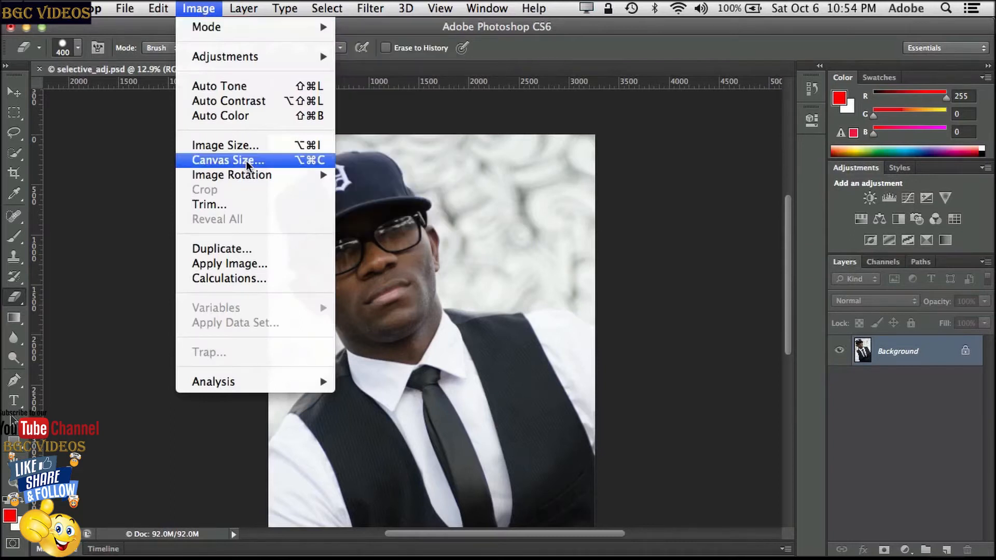
pyautogui.moveTo(251, 59)
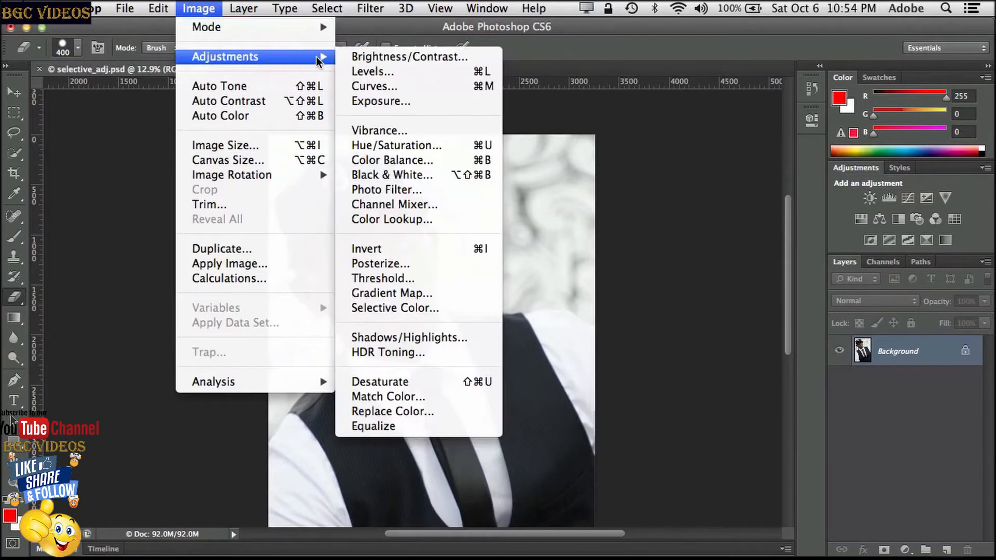
pyautogui.click(393, 103)
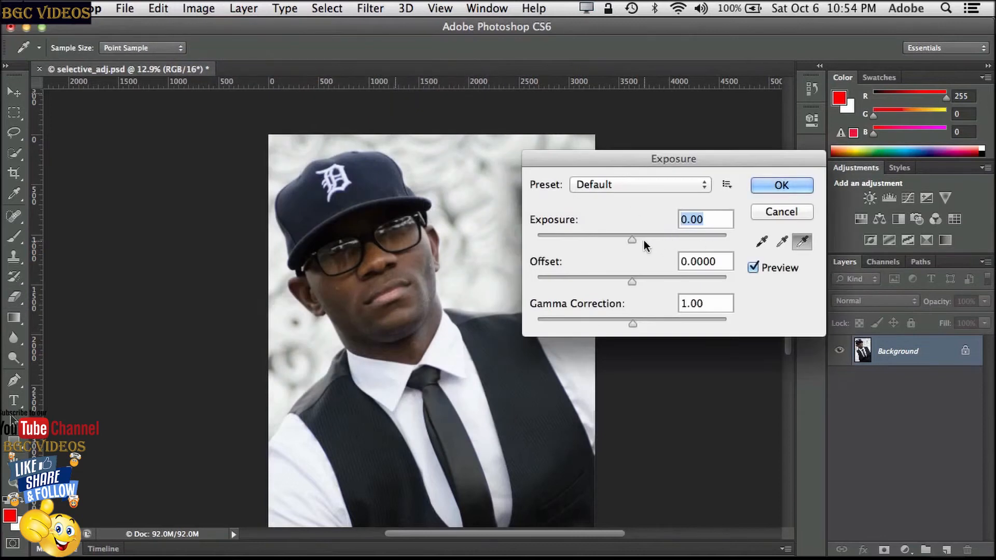
pyautogui.moveTo(633, 242)
pyautogui.mouseDown()
pyautogui.moveTo(667, 240)
pyautogui.moveTo(650, 240)
pyautogui.mouseUp()
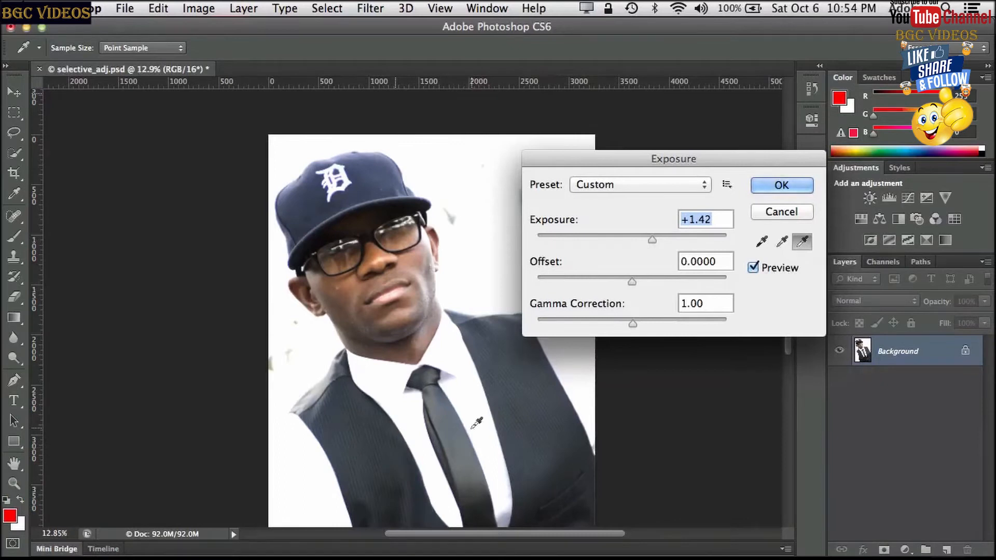
pyautogui.click(794, 186)
pyautogui.press('e')
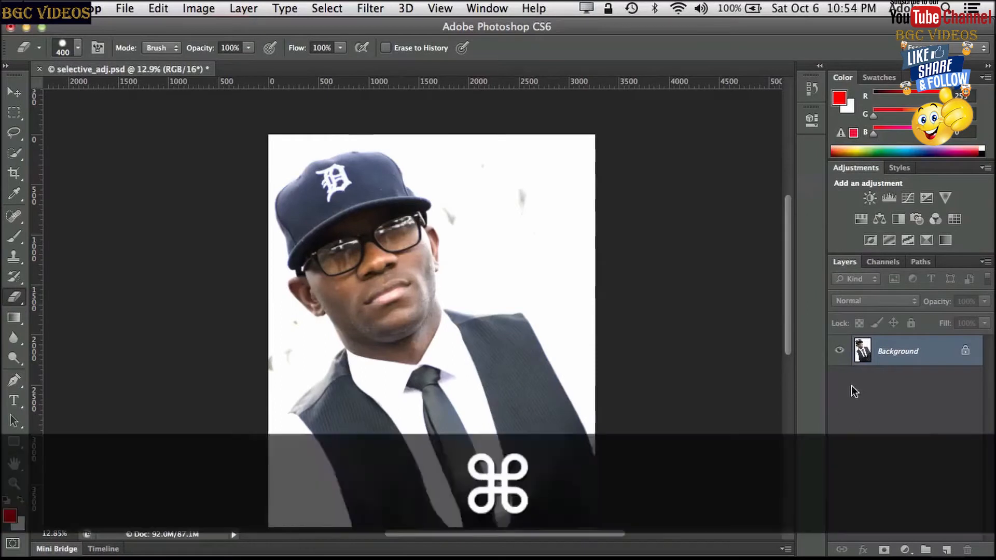
pyautogui.press('super+z')
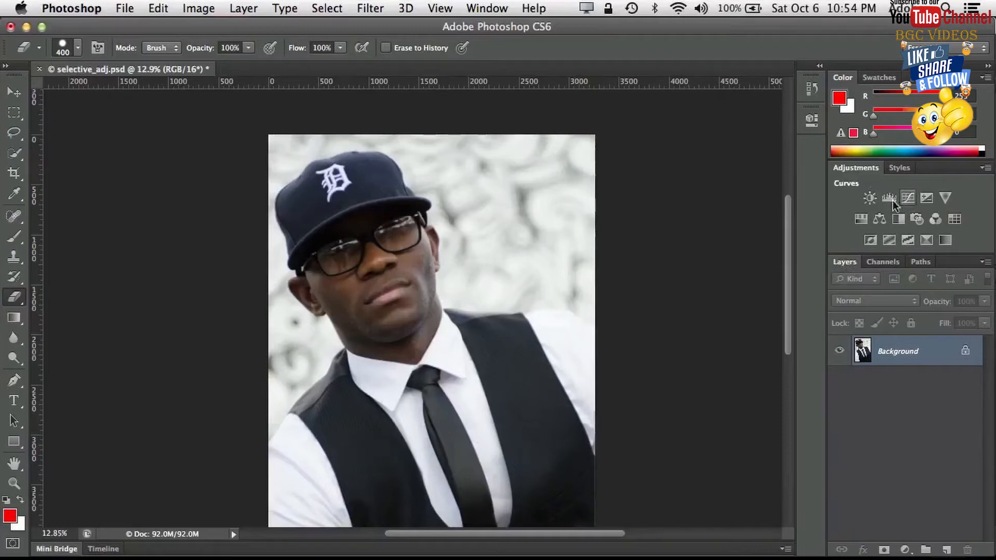
# Add an Exposure adjustment layer above the Background and set its exposure to +1.57
pyautogui.click(927, 198)
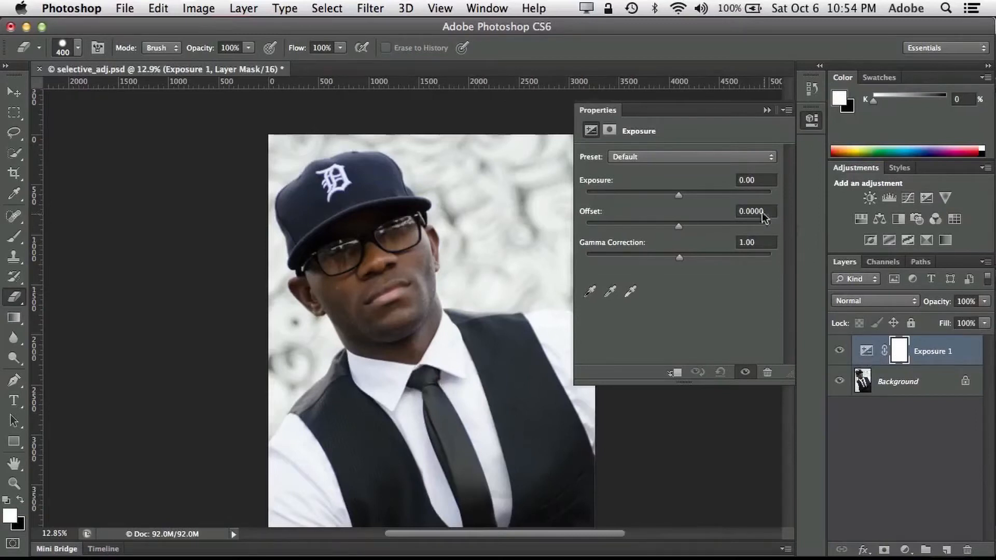
pyautogui.moveTo(678, 195); pyautogui.dragTo(701, 198)
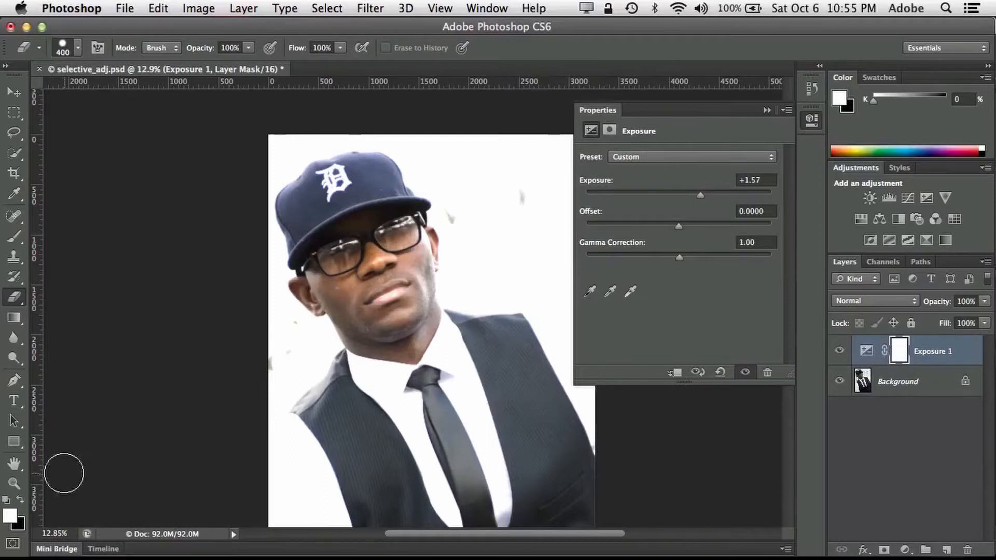
# Try painting black with the Brush on the Exposure mask over the upper background wall, and undo the stroke
pyautogui.click(20, 498)
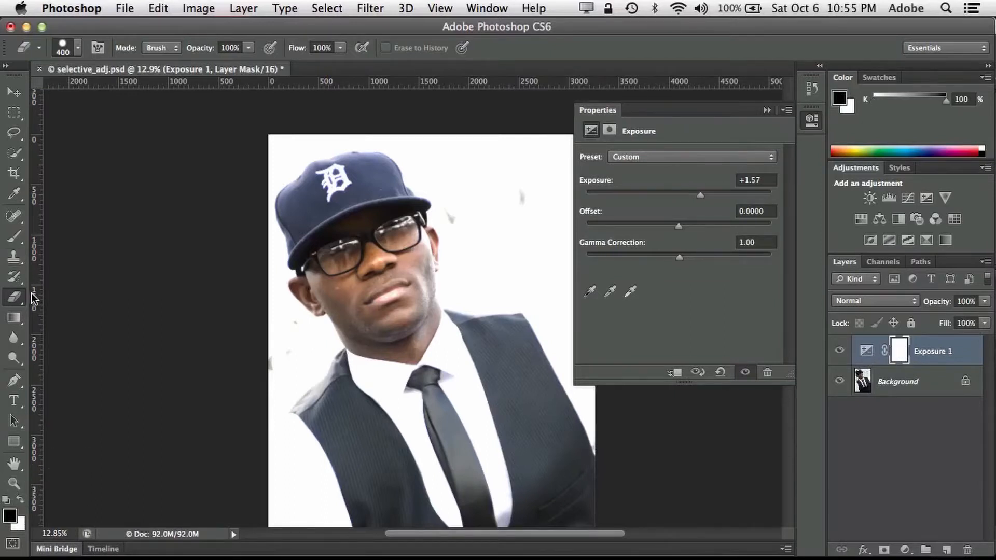
pyautogui.click(14, 237)
pyautogui.moveTo(491, 221)
pyautogui.mouseDown()
pyautogui.moveTo(513, 207)
pyautogui.moveTo(516, 173)
pyautogui.moveTo(460, 149)
pyautogui.moveTo(527, 155)
pyautogui.moveTo(543, 191)
pyautogui.moveTo(498, 196)
pyautogui.moveTo(522, 174)
pyautogui.mouseUp()
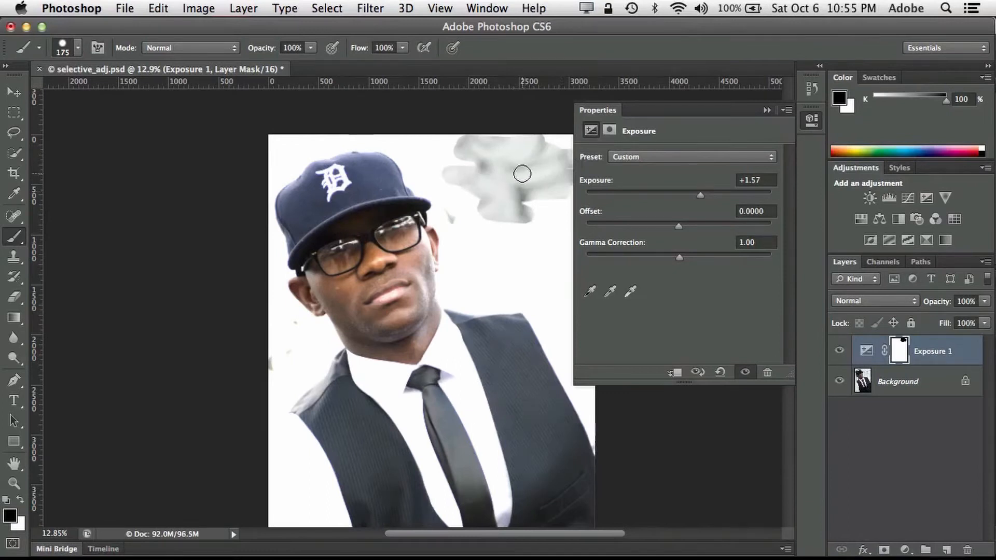
pyautogui.press('super+z')
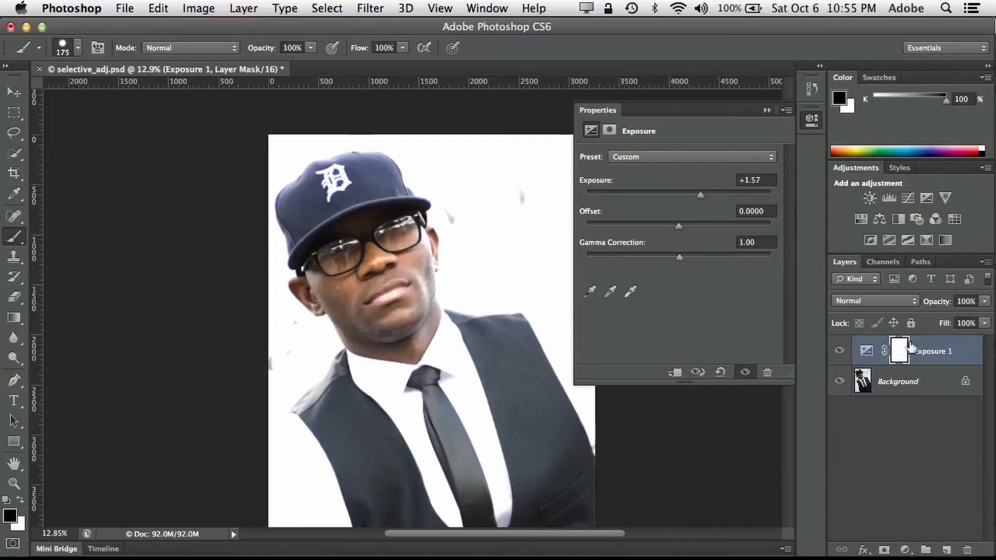
# Invert the Exposure layer's mask to black
pyautogui.click(204, 10)
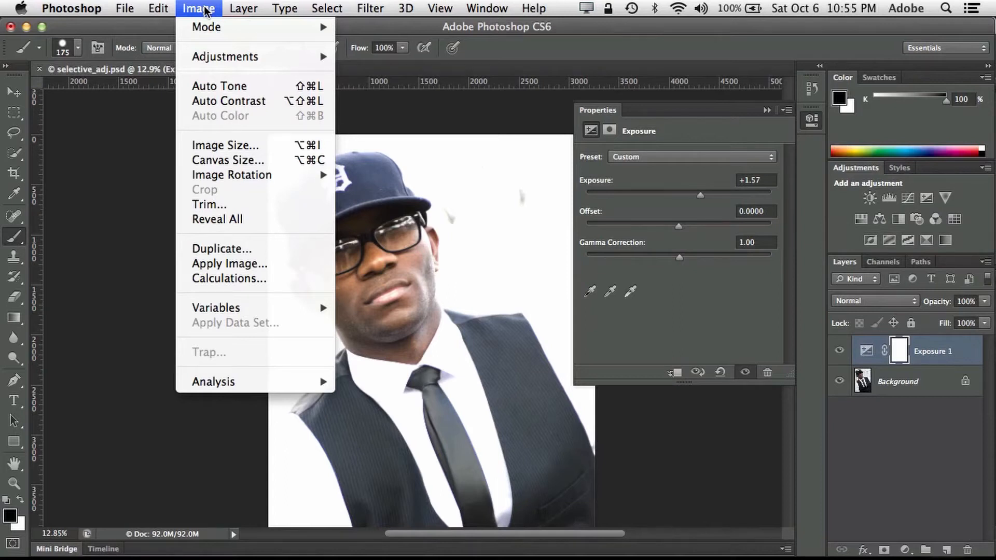
pyautogui.moveTo(210, 57)
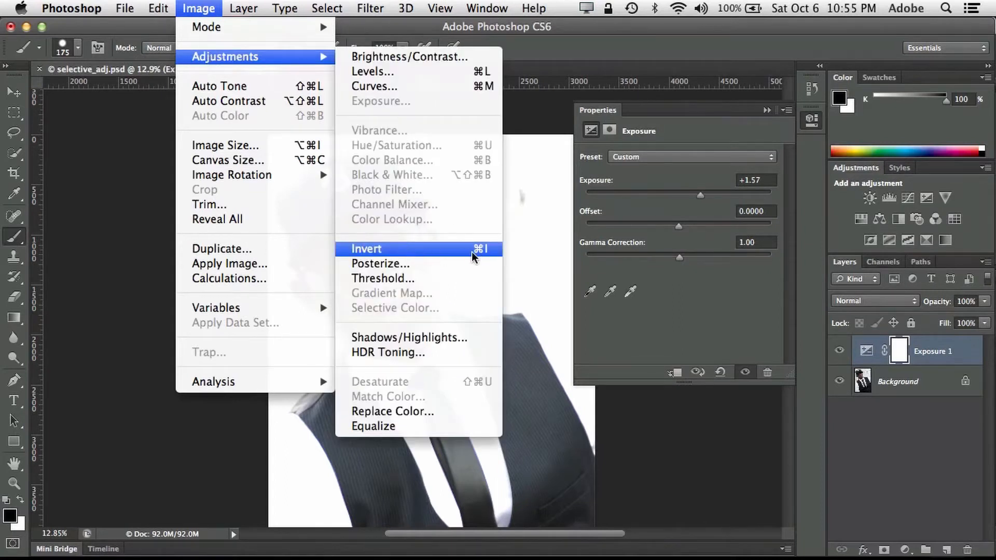
pyautogui.click(457, 253)
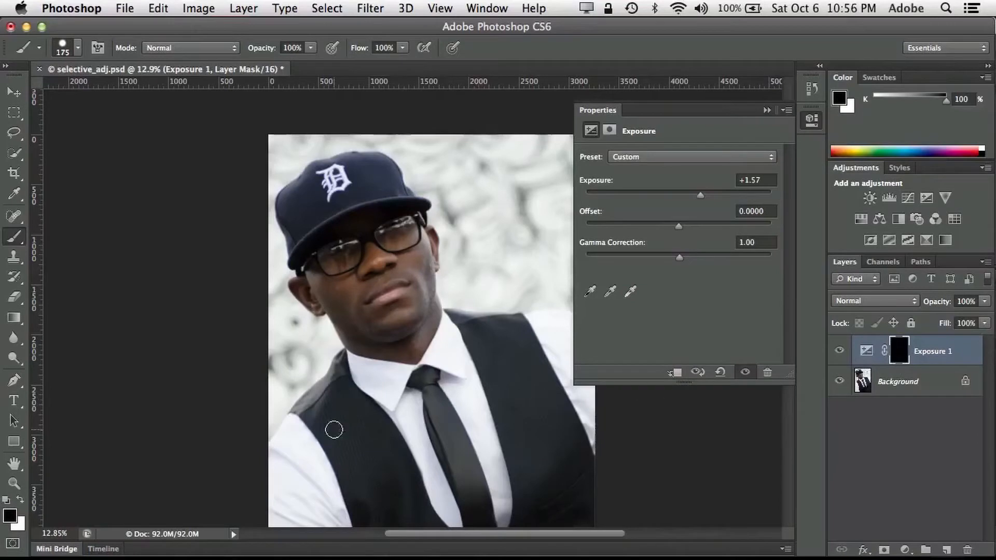
# Swap the foreground and background colours so that white is the painting colour for the Exposure mask
pyautogui.click(19, 499)
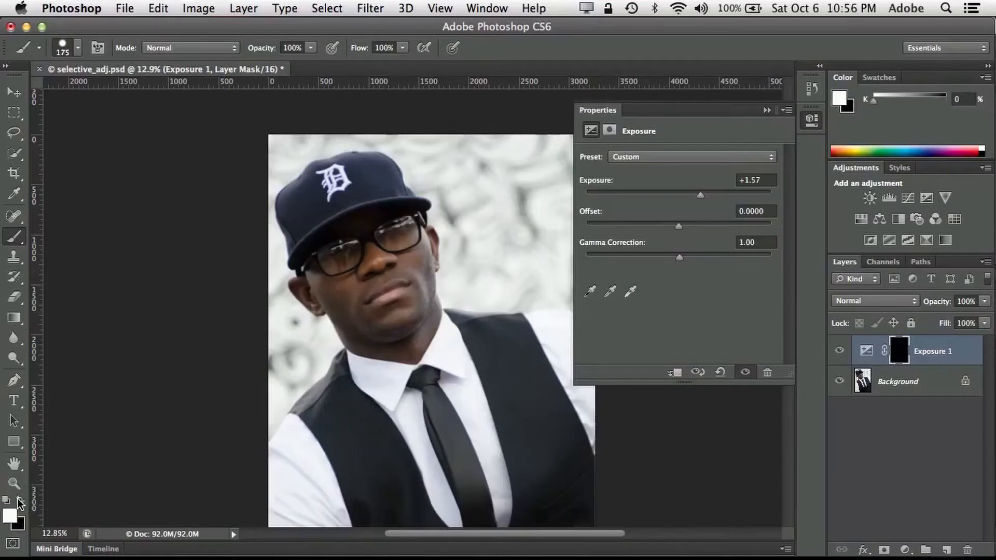
pyautogui.click(18, 501)
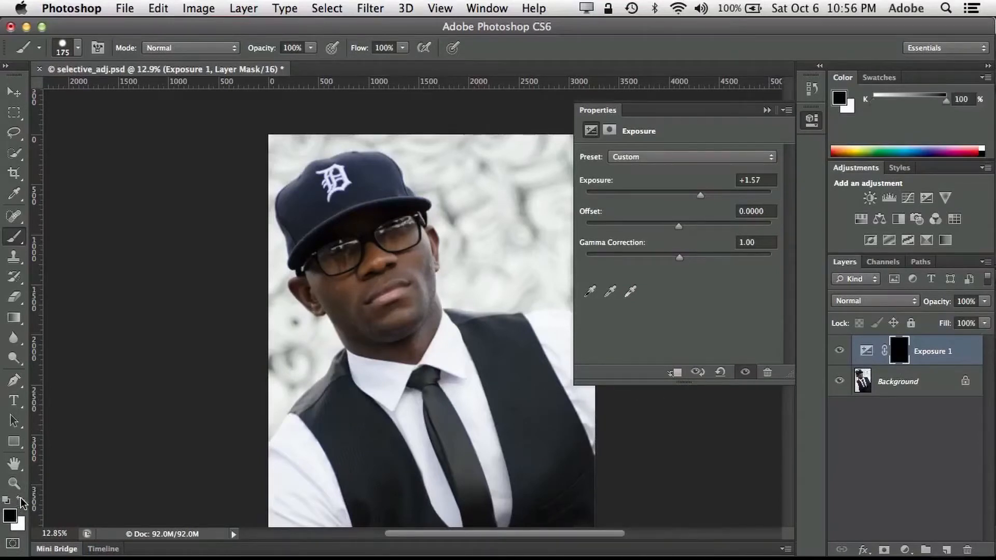
pyautogui.click(20, 499)
pyautogui.click(20, 499)
pyautogui.click(22, 500)
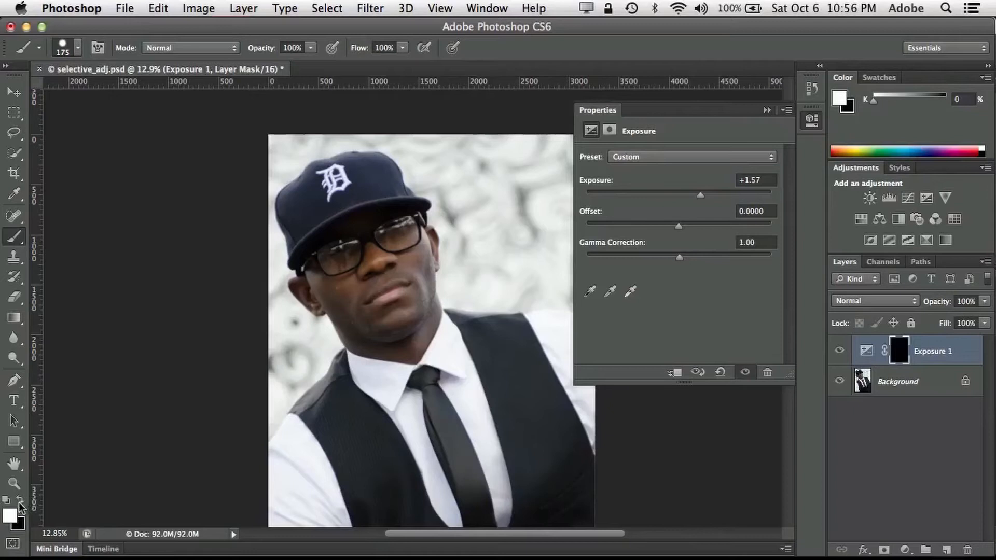
pyautogui.click(22, 500)
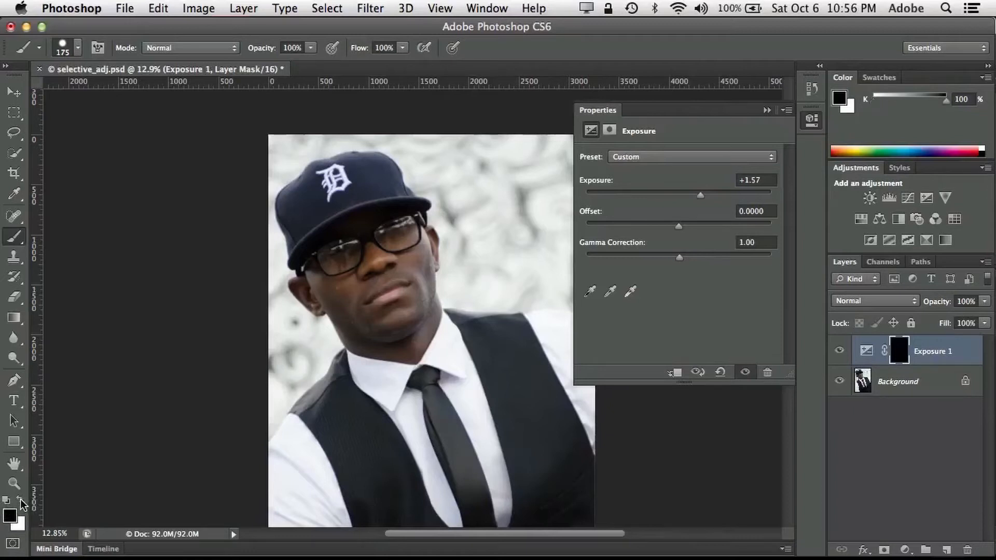
pyautogui.click(22, 500)
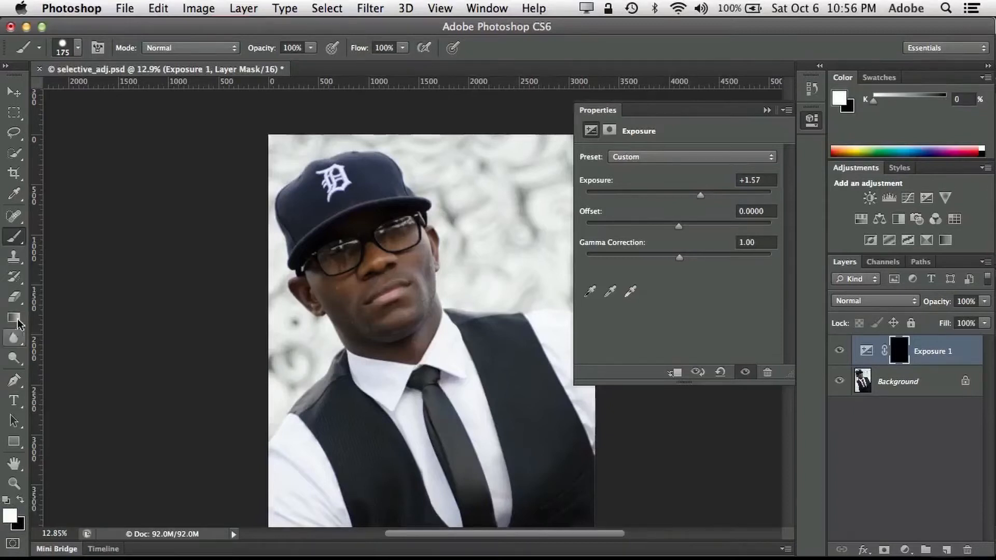
# Paint white on the Exposure mask over the man's mouth, chin and cheek, enlarging the brush to 400 px
pyautogui.moveTo(400, 311)
pyautogui.mouseDown()
pyautogui.moveTo(396, 267)
pyautogui.moveTo(374, 253)
pyautogui.moveTo(379, 237)
pyautogui.moveTo(399, 240)
pyautogui.moveTo(373, 249)
pyautogui.moveTo(391, 232)
pyautogui.moveTo(414, 258)
pyautogui.moveTo(419, 293)
pyautogui.moveTo(393, 335)
pyautogui.moveTo(385, 312)
pyautogui.mouseUp()
pyautogui.press(']')
pyautogui.press(']')
pyautogui.press(']')
pyautogui.press(']')
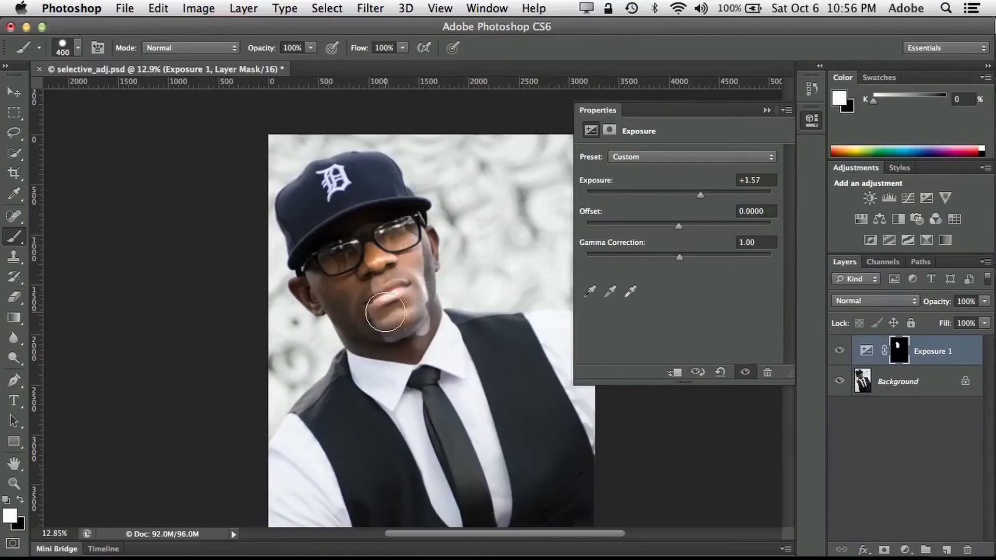
# Set the brush hardness to 0% and paint white over the rest of the face on the Exposure mask
pyautogui.click(79, 49)
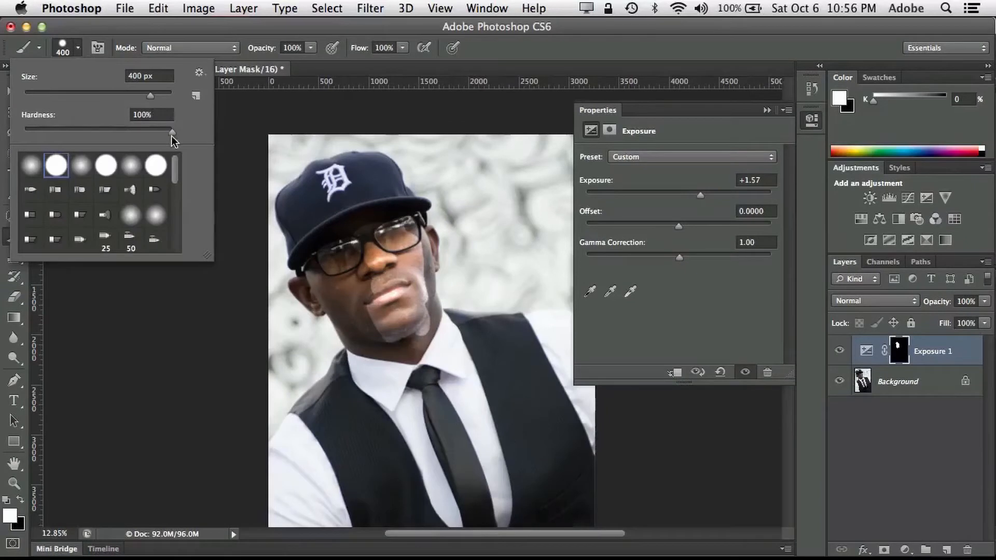
pyautogui.moveTo(171, 141)
pyautogui.mouseDown()
pyautogui.moveTo(160, 133)
pyautogui.moveTo(5, 148)
pyautogui.mouseUp()
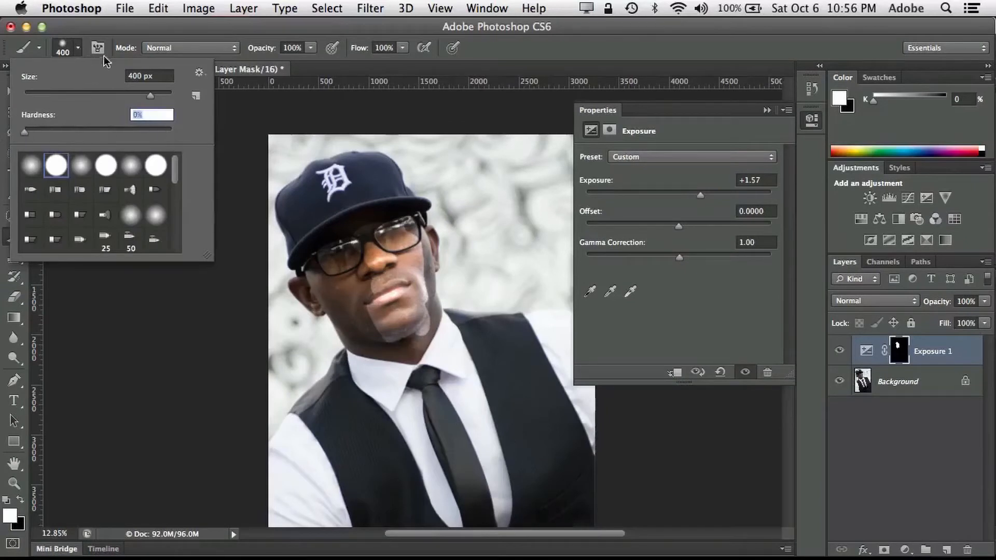
pyautogui.click(78, 49)
pyautogui.moveTo(379, 293)
pyautogui.mouseDown()
pyautogui.moveTo(376, 324)
pyautogui.moveTo(402, 346)
pyautogui.moveTo(417, 339)
pyautogui.moveTo(406, 234)
pyautogui.moveTo(393, 231)
pyautogui.moveTo(335, 277)
pyautogui.moveTo(326, 268)
pyautogui.moveTo(359, 333)
pyautogui.moveTo(399, 343)
pyautogui.moveTo(417, 340)
pyautogui.moveTo(398, 330)
pyautogui.moveTo(393, 276)
pyautogui.moveTo(388, 296)
pyautogui.moveTo(409, 280)
pyautogui.mouseUp()
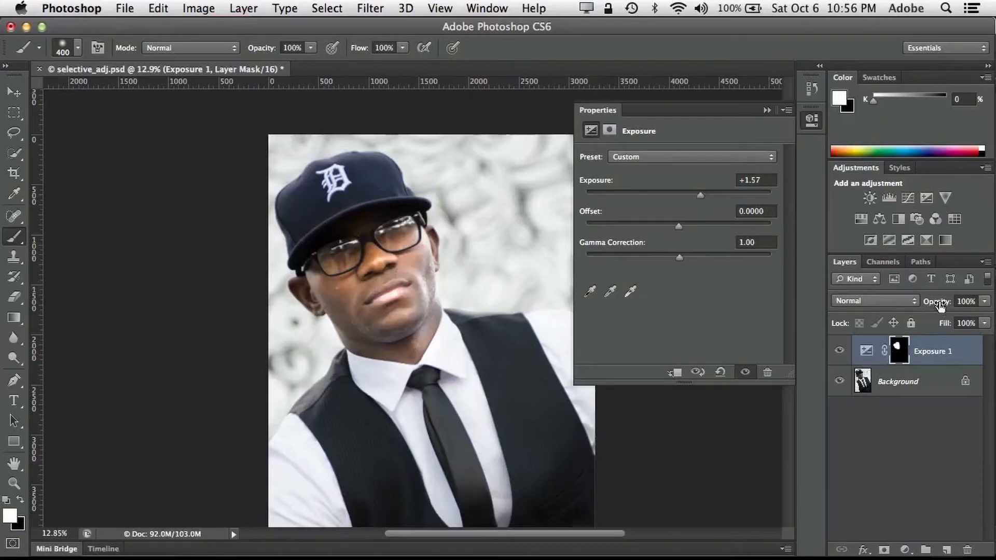
# Reduce the Exposure adjustment to +1.23 with the layer opacity at 100%, and collapse its properties
pyautogui.moveTo(940, 306)
pyautogui.mouseDown()
pyautogui.moveTo(920, 308)
pyautogui.moveTo(955, 309)
pyautogui.mouseUp()
pyautogui.moveTo(697, 195)
pyautogui.mouseDown()
pyautogui.moveTo(640, 192)
pyautogui.moveTo(692, 194)
pyautogui.mouseUp()
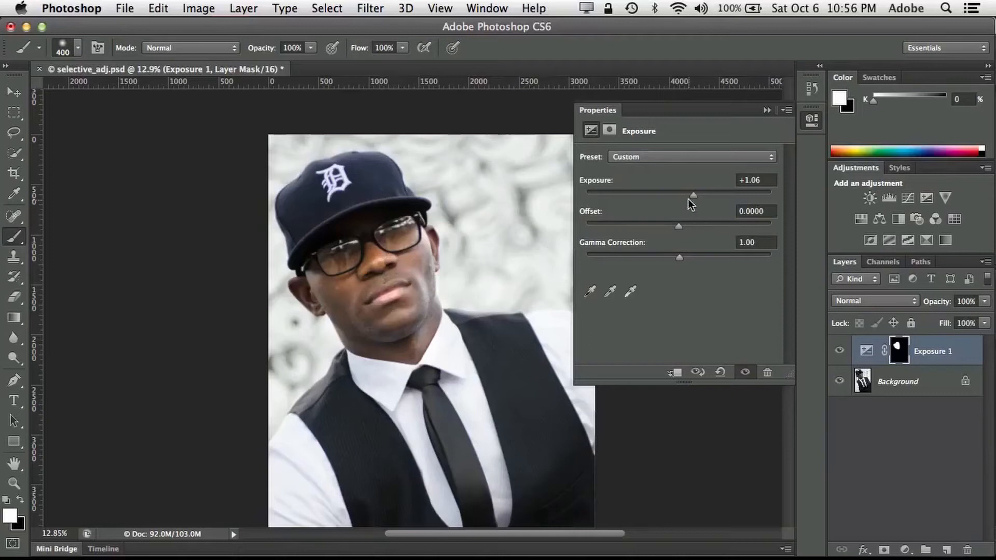
pyautogui.click(696, 195)
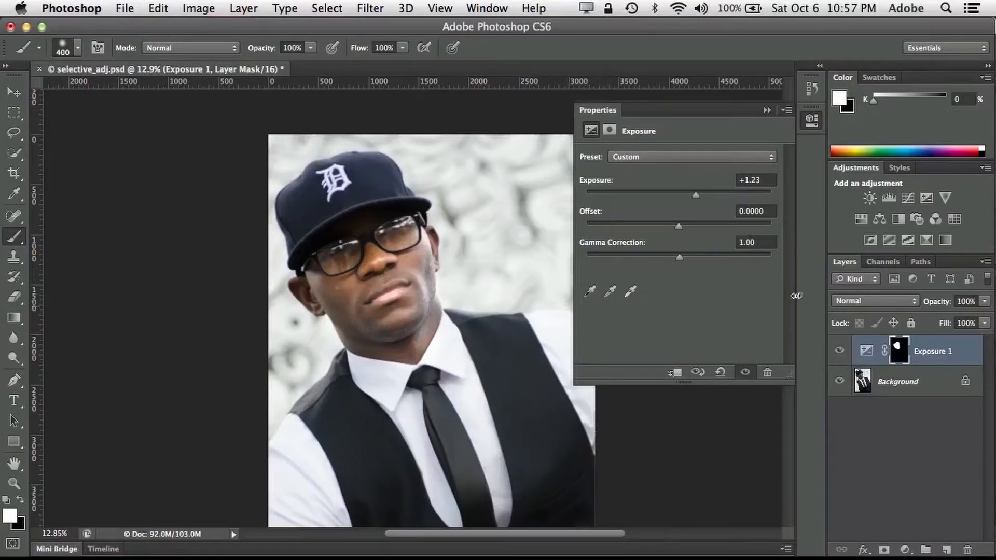
pyautogui.click(767, 109)
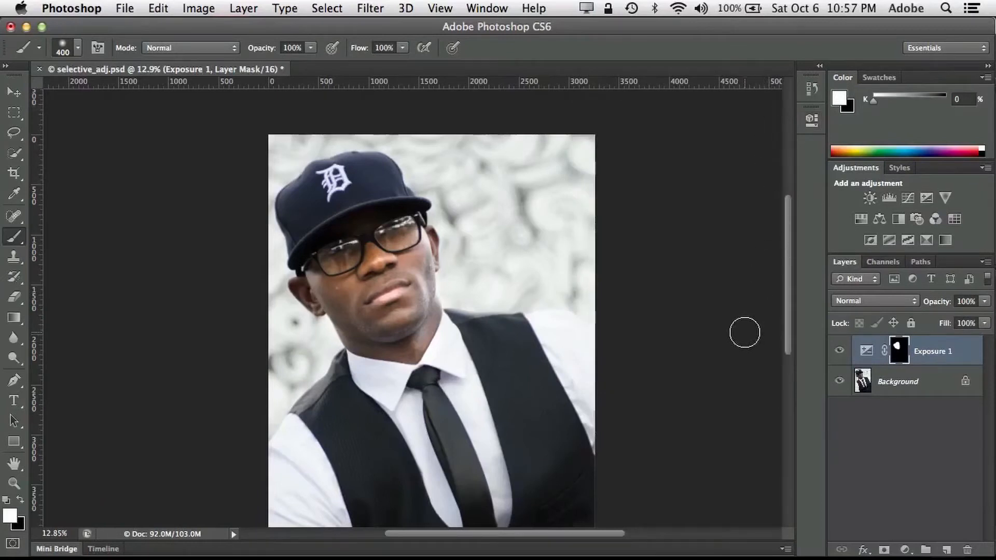
# Close selective_adj.psd without saving the changes
pyautogui.press('super')
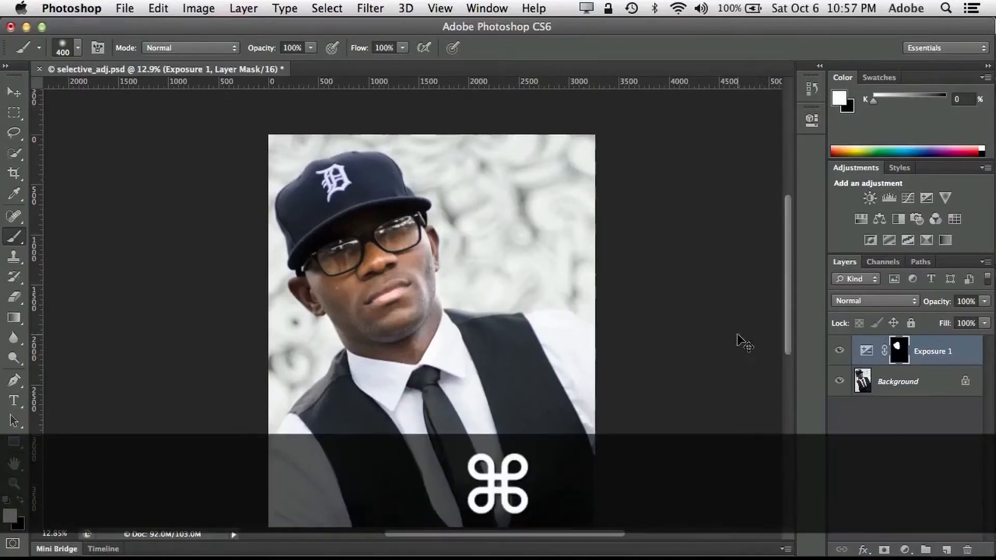
pyautogui.press('super+w')
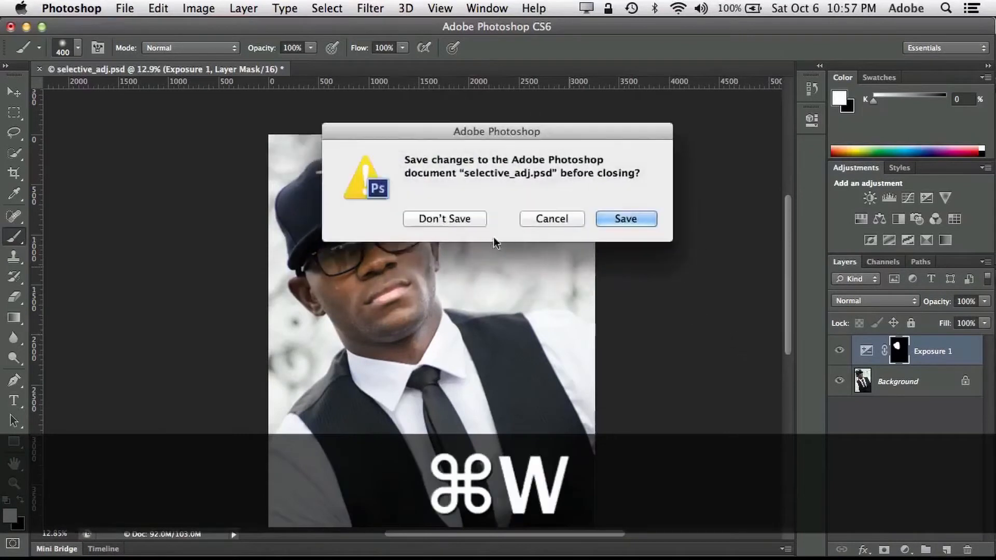
pyautogui.click(445, 219)
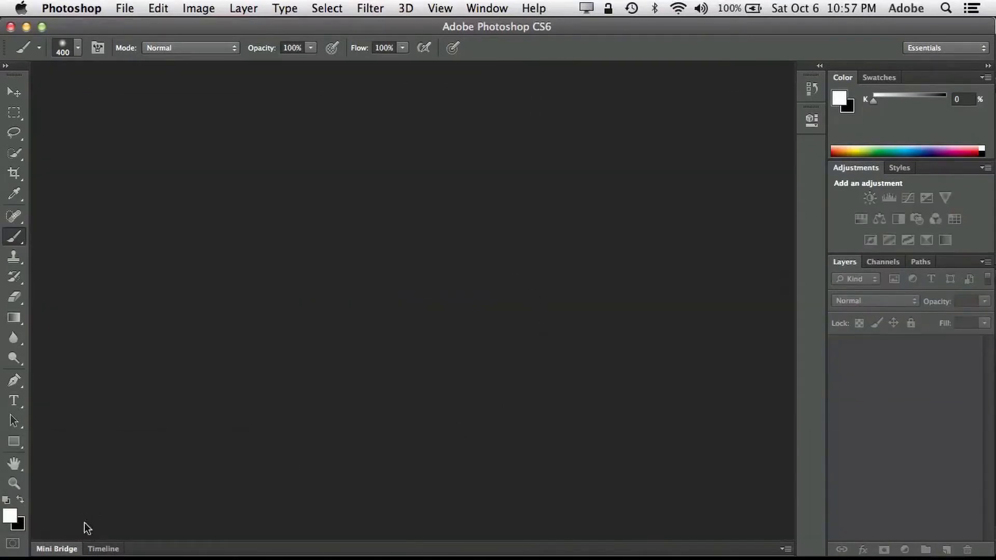
pyautogui.click(70, 549)
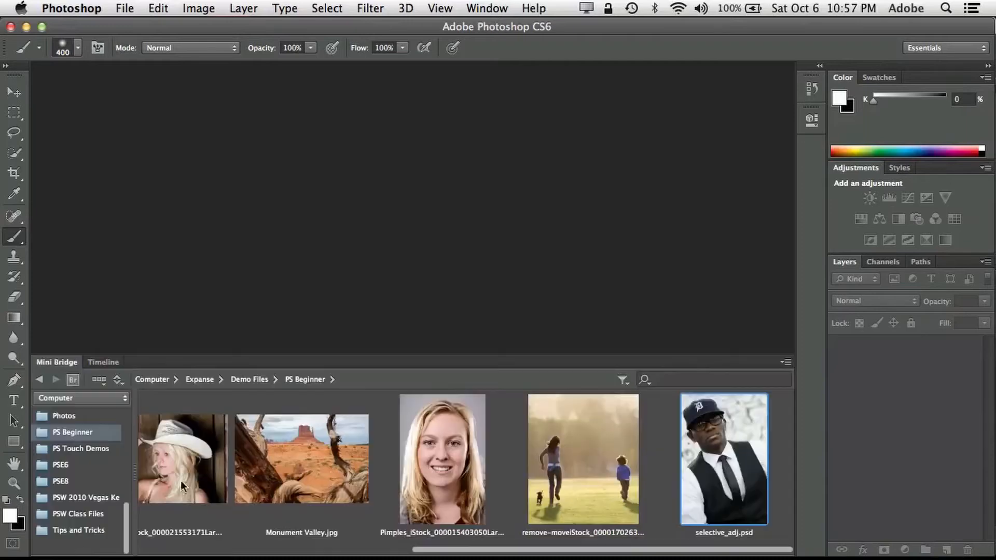
pyautogui.click(577, 460)
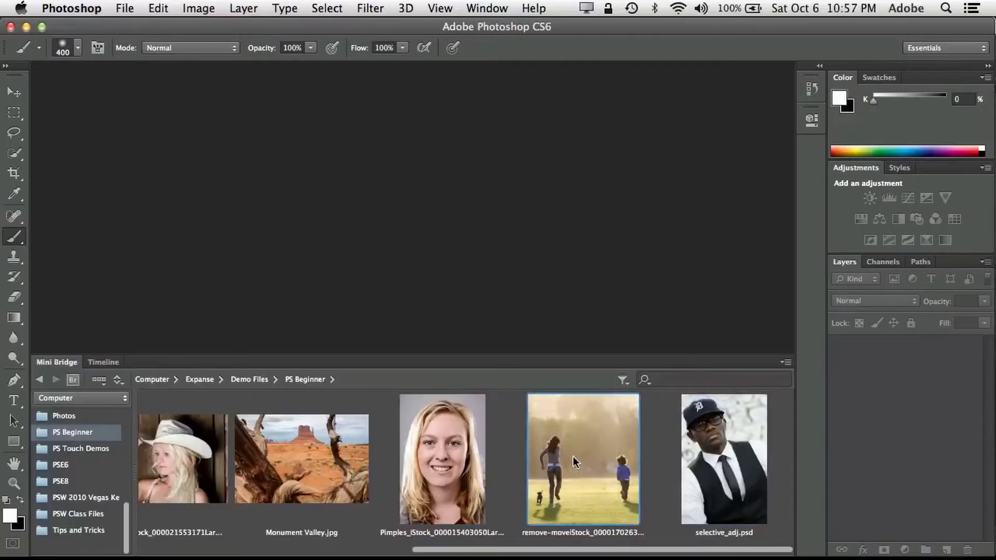
pyautogui.press('Return')
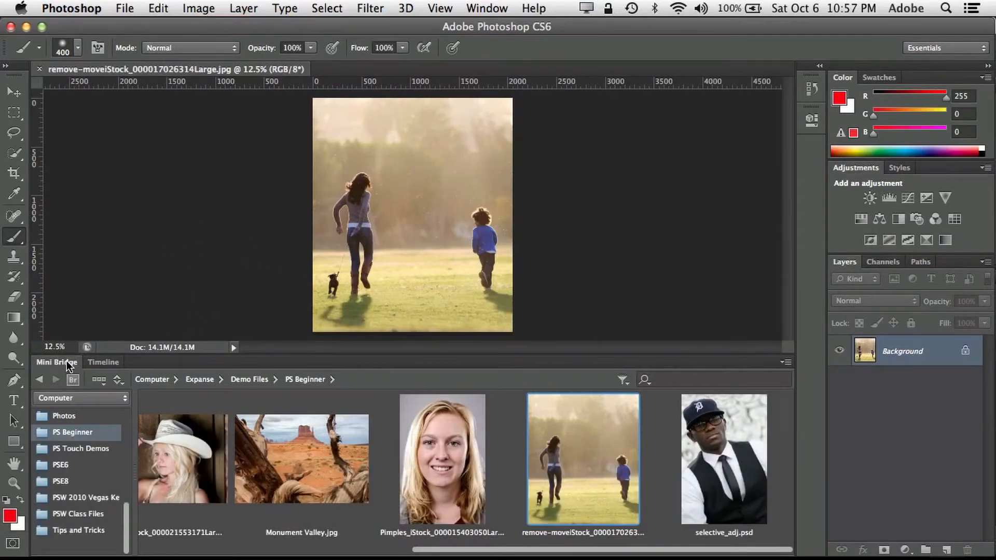
pyautogui.click(66, 360)
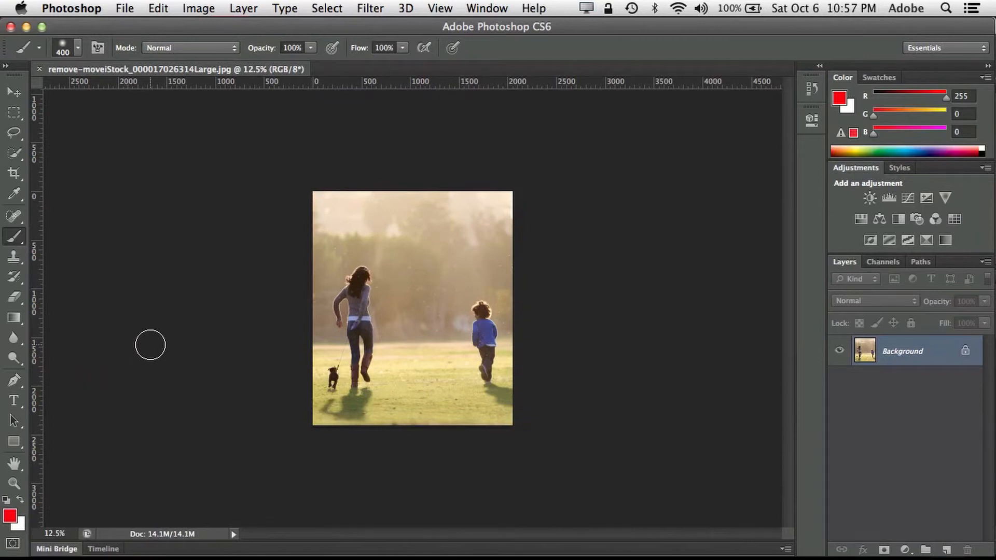
pyautogui.press('super+equal')
pyautogui.press('super+equal')
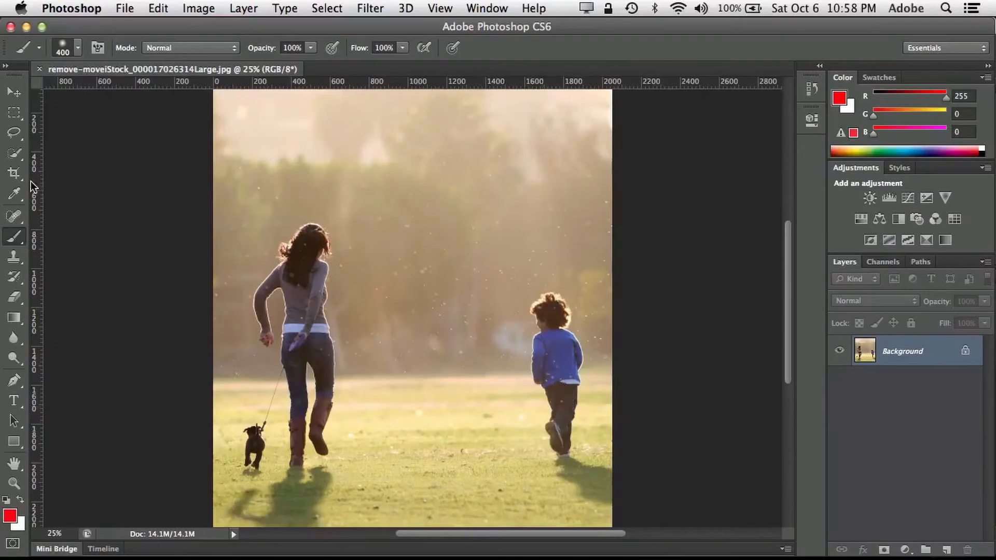
pyautogui.click(15, 115)
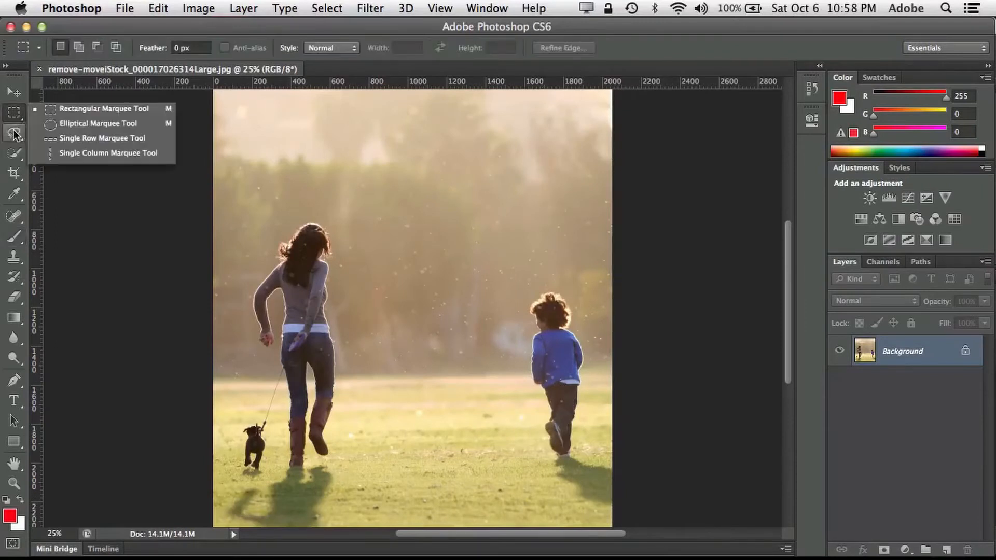
pyautogui.click(15, 113)
pyautogui.click(15, 115)
pyautogui.click(12, 135)
pyautogui.click(13, 135)
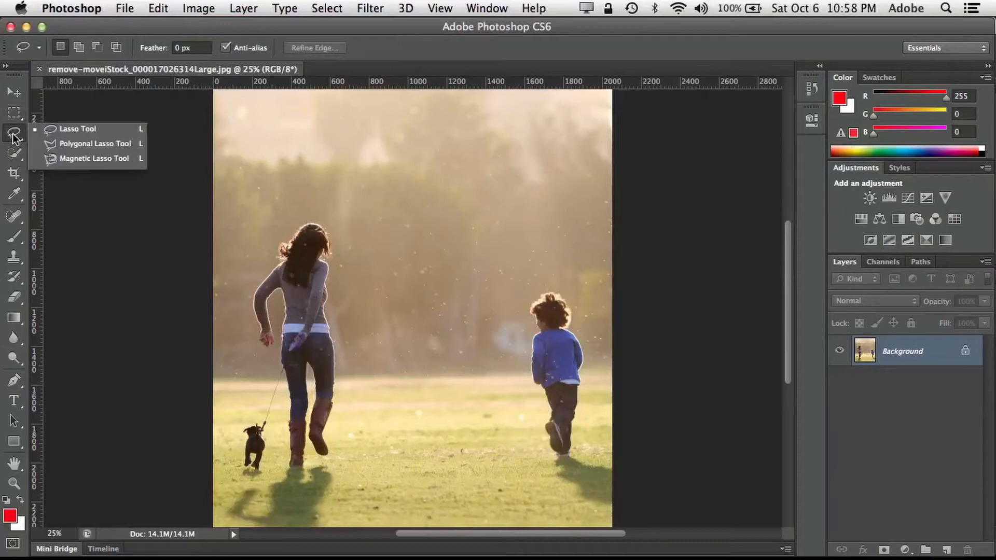
# Select the boy and his shadow using the Quick Selection tool with a brush size of 90
pyautogui.click(13, 154)
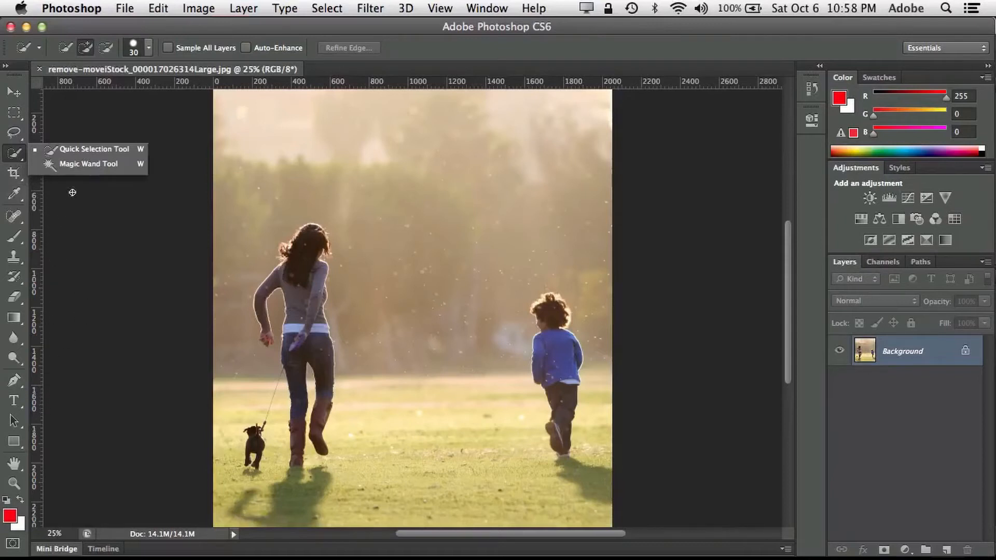
pyautogui.click(72, 151)
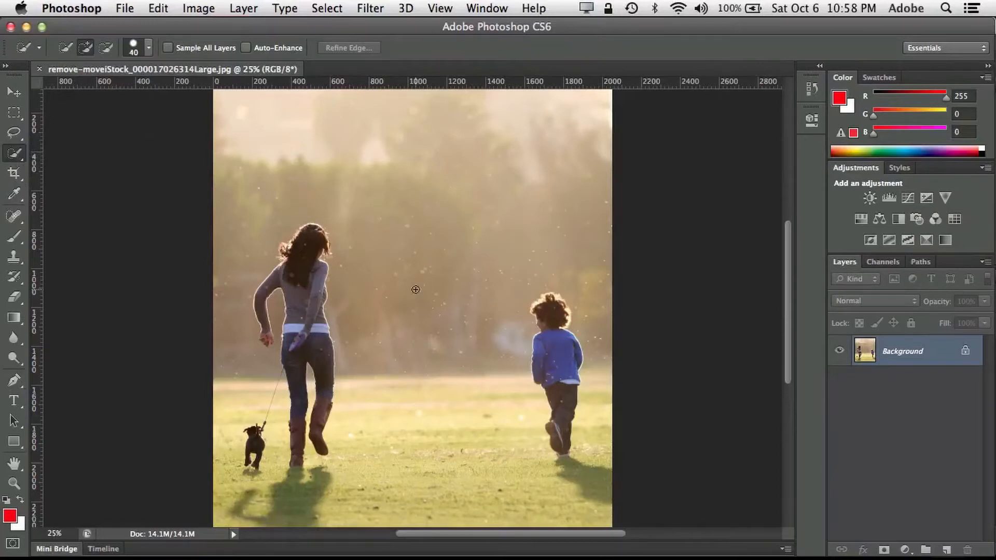
pyautogui.press(']')
pyautogui.press(']')
pyautogui.click(16, 155)
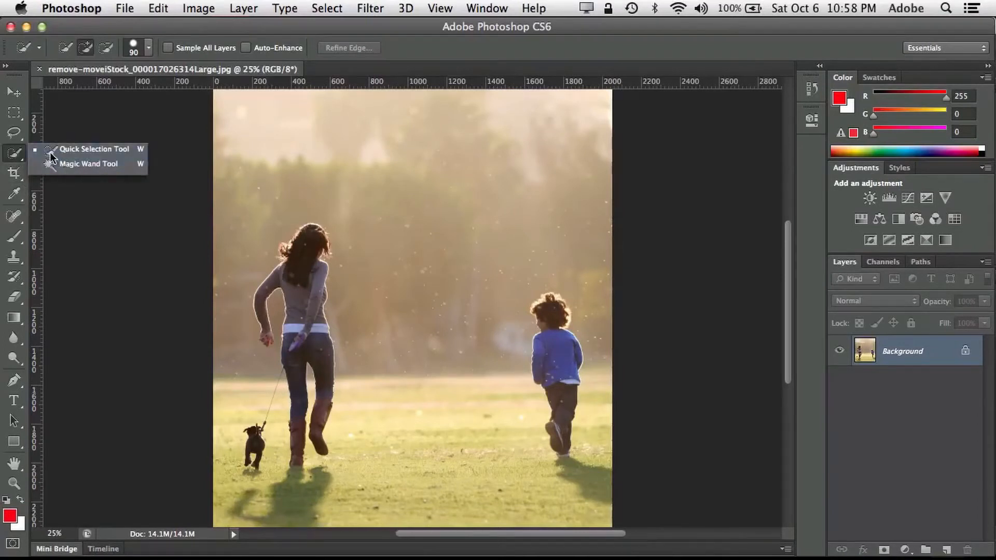
pyautogui.click(66, 165)
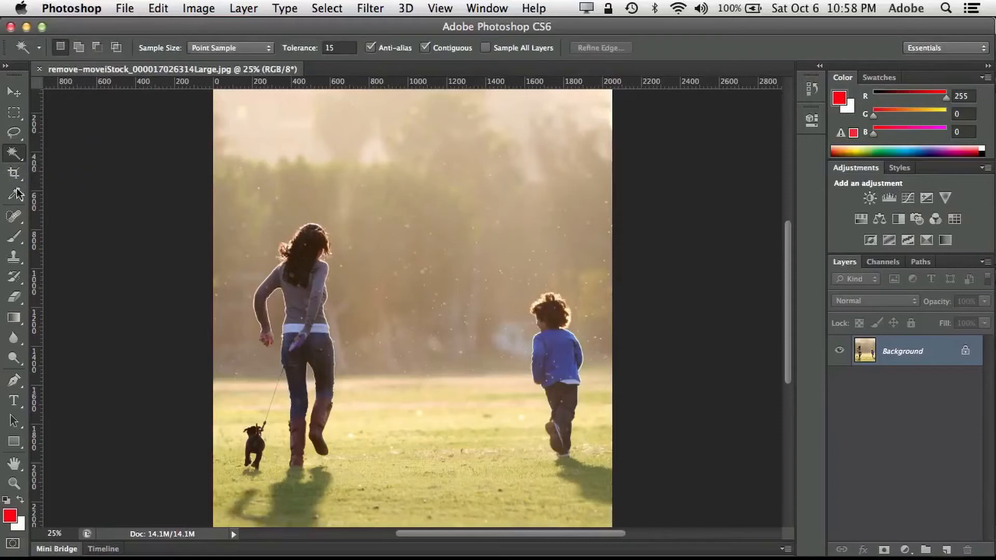
pyautogui.rightClick(16, 155)
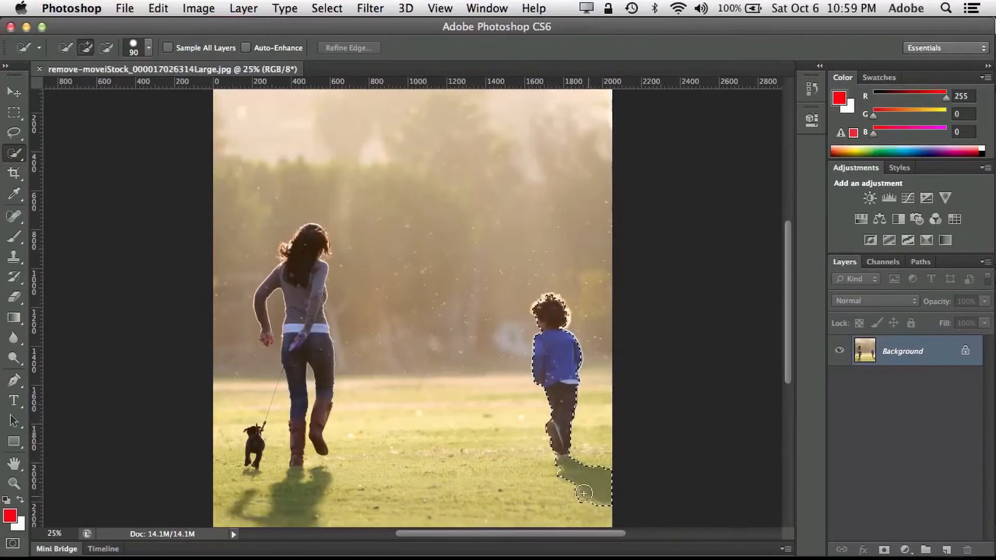
pyautogui.moveTo(576, 481); pyautogui.dragTo(602, 472)
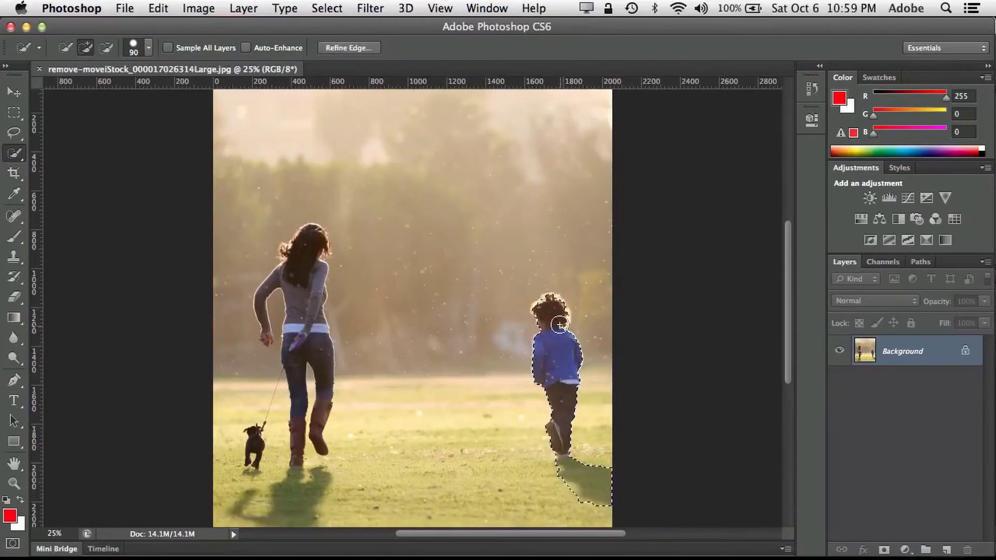
pyautogui.click(539, 308)
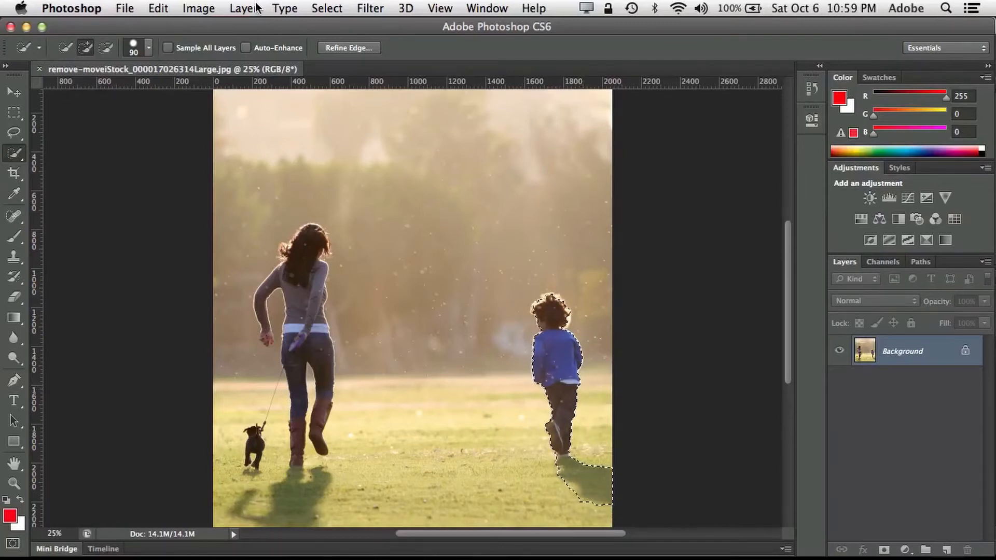
# Expand the selection around the boy and his shadow by 10 pixels
pyautogui.click(326, 9)
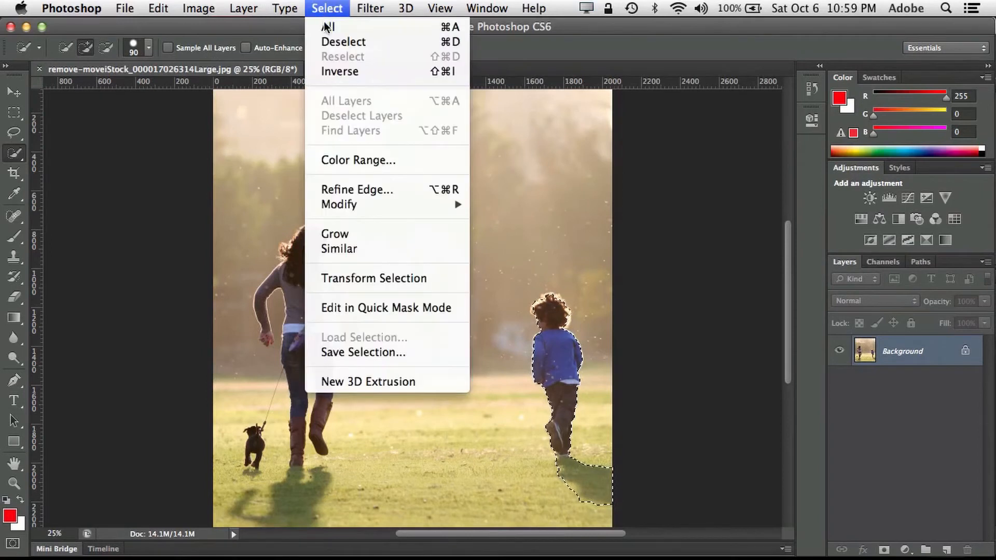
pyautogui.moveTo(360, 204)
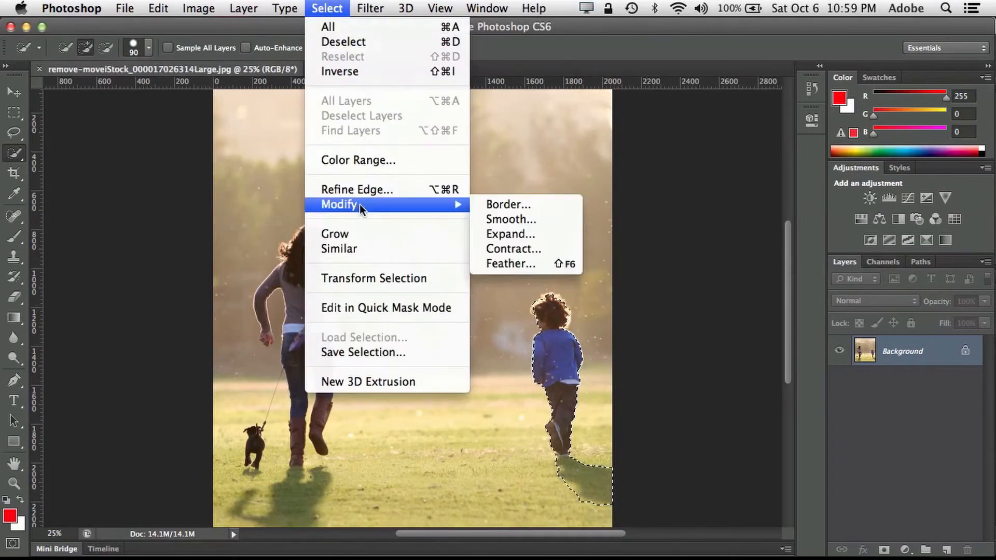
pyautogui.click(534, 234)
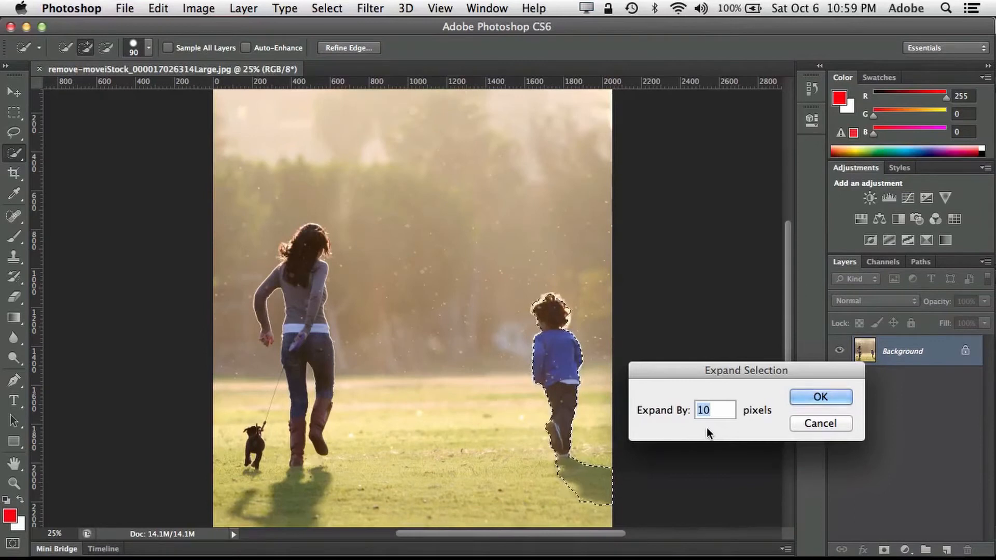
pyautogui.click(825, 397)
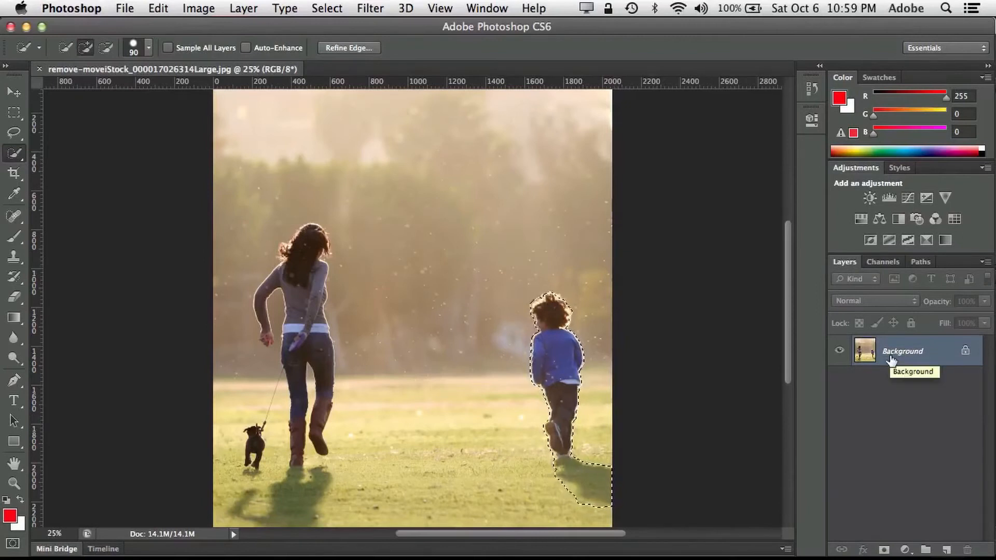
# Open the Fill settings with Content-Aware contents for the selected boy, and cancel them
pyautogui.hotkey('shift', 'BackSpace')
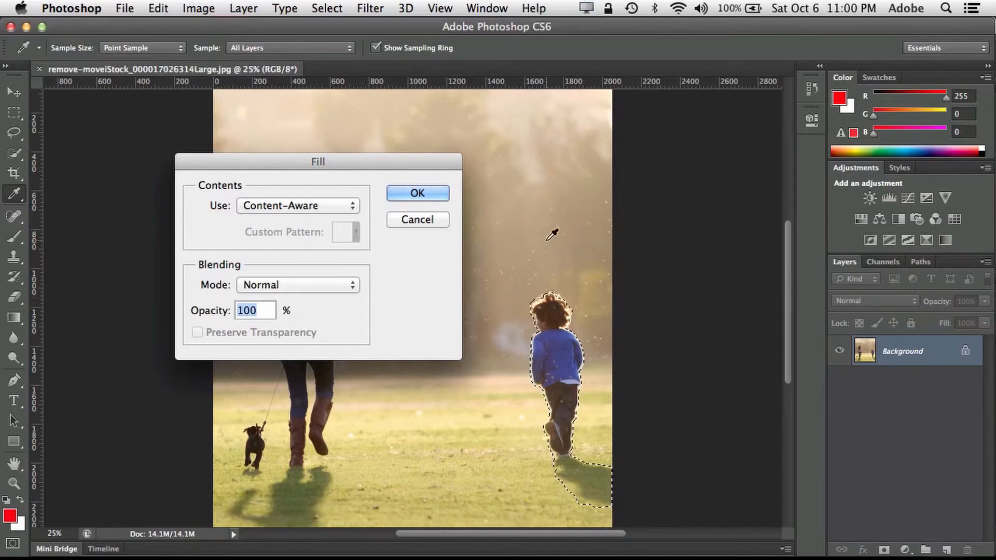
pyautogui.click(425, 219)
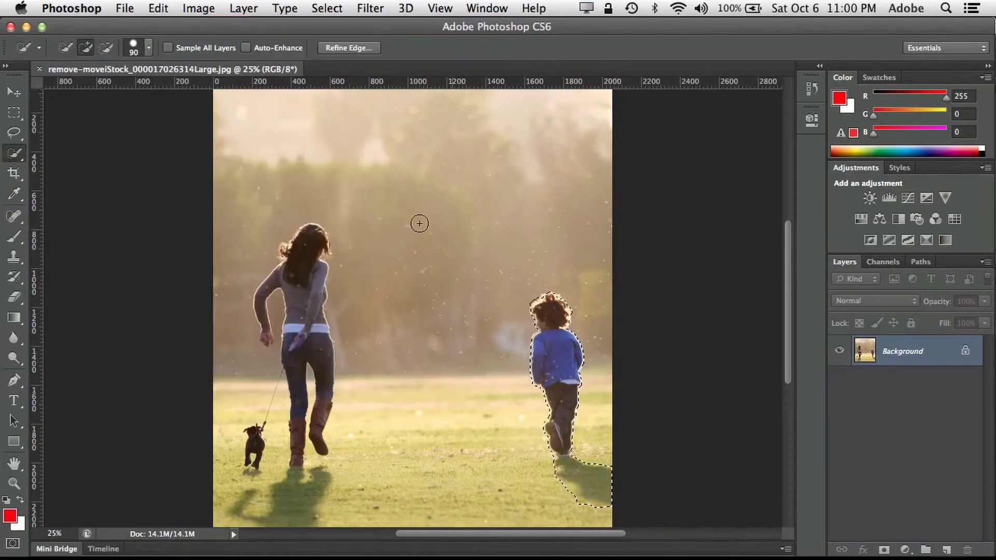
# Fill the selected boy and his shadow with Content-Aware contents in Normal mode at 100% opacity, and deselect
pyautogui.click(158, 8)
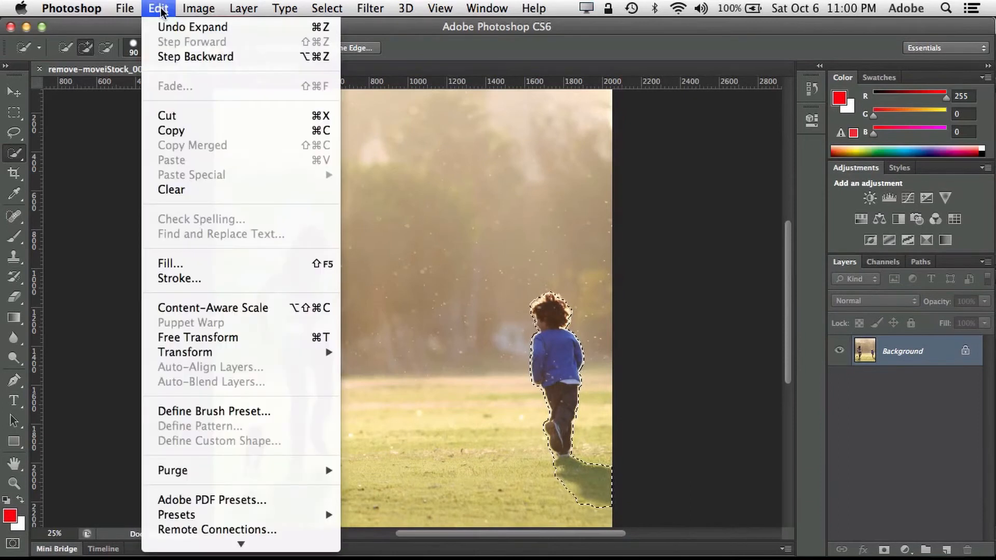
pyautogui.click(196, 260)
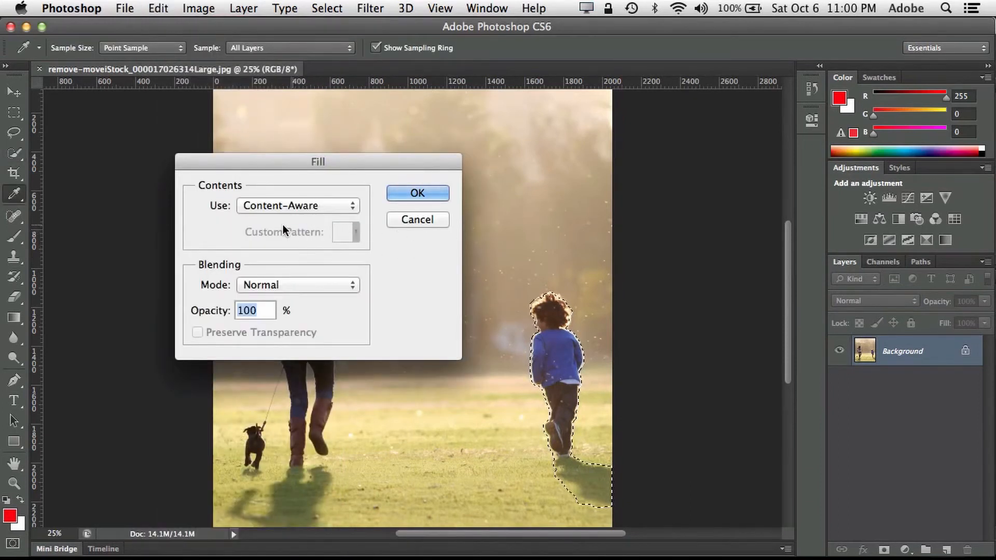
pyautogui.click(308, 206)
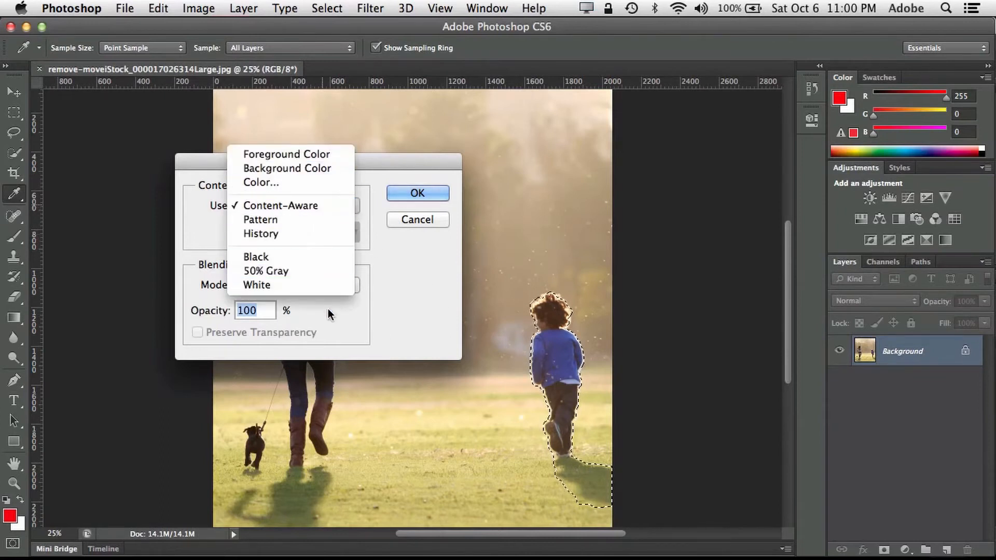
pyautogui.click(329, 206)
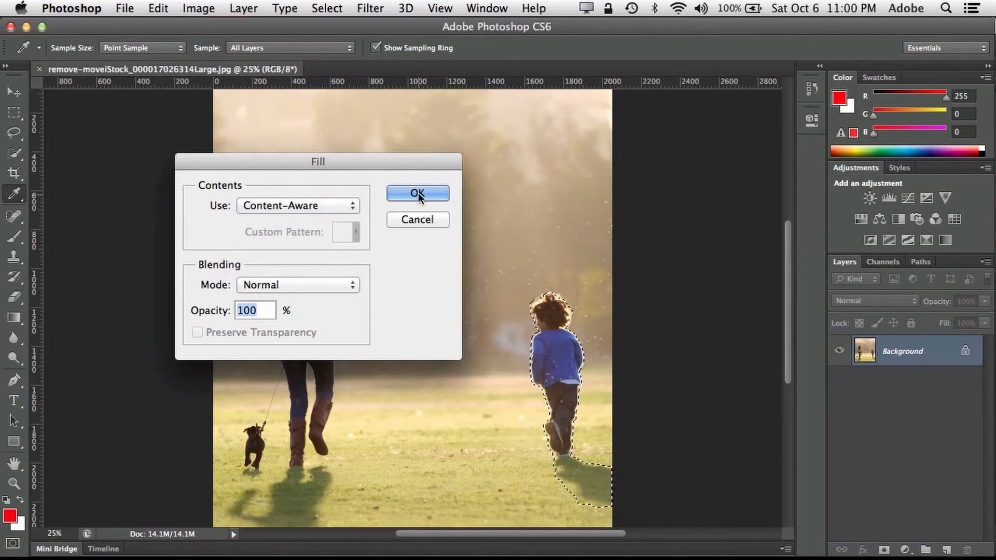
pyautogui.click(419, 193)
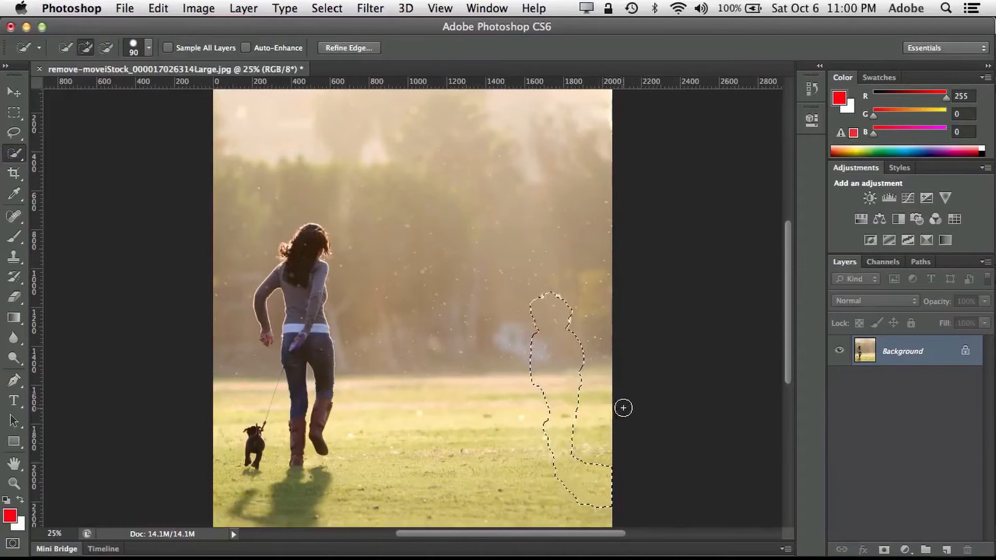
pyautogui.press('super+d')
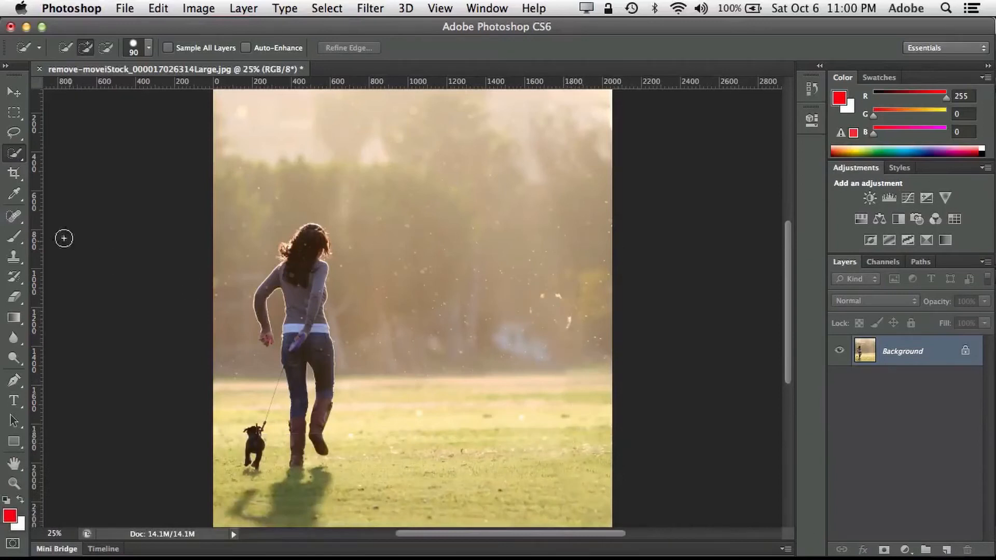
# Clean up the leftover spots where the boy's head and legs were using the Content-Aware Spot Healing Brush at size 90
pyautogui.click(15, 217)
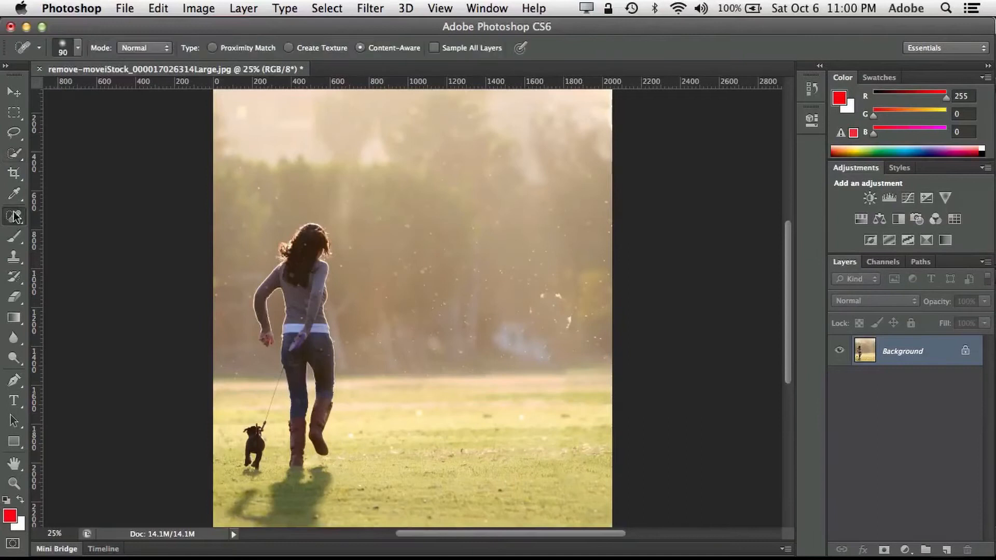
pyautogui.click(529, 309)
pyautogui.moveTo(538, 299)
pyautogui.mouseDown()
pyautogui.moveTo(558, 296)
pyautogui.moveTo(546, 294)
pyautogui.moveTo(567, 321)
pyautogui.moveTo(574, 313)
pyautogui.moveTo(553, 297)
pyautogui.moveTo(600, 335)
pyautogui.moveTo(603, 353)
pyautogui.moveTo(556, 298)
pyautogui.mouseUp()
pyautogui.moveTo(573, 415); pyautogui.dragTo(560, 410)
# Step backward through the spot healing, deselection and Content-Aware Fill to restore the boy with his selection
pyautogui.press('super+alt+z')
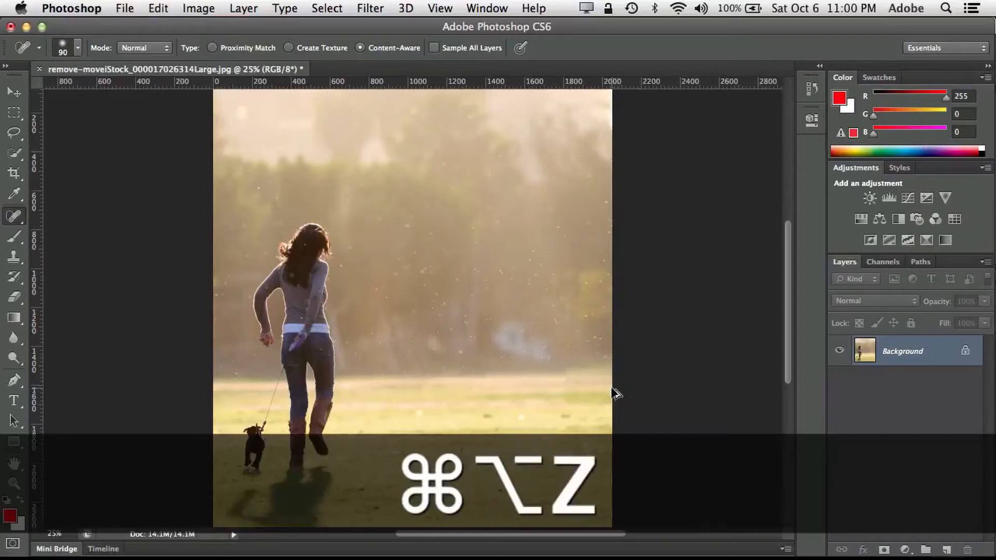
pyautogui.press('super+alt+z')
pyautogui.press('super+alt+z')
pyautogui.press('super+alt+z')
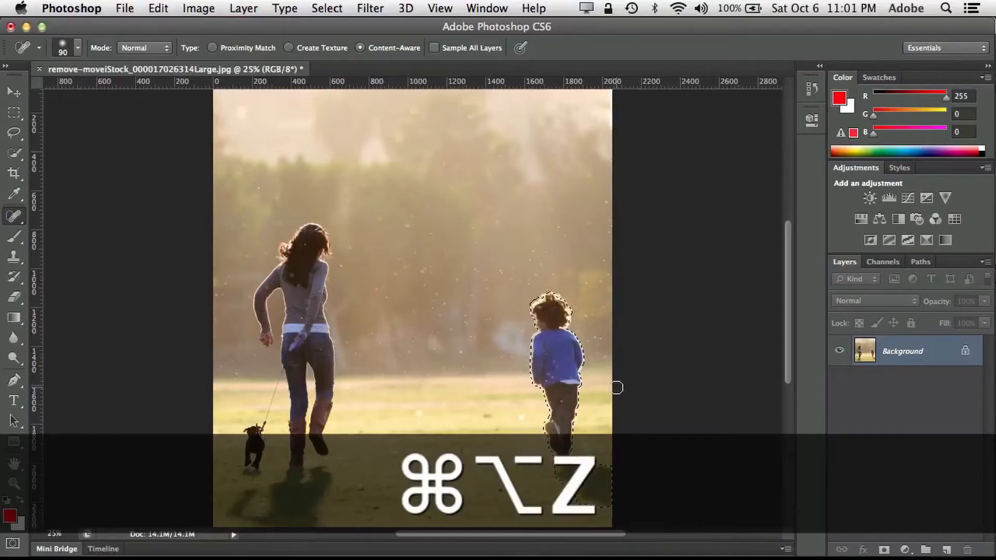
pyautogui.click(159, 9)
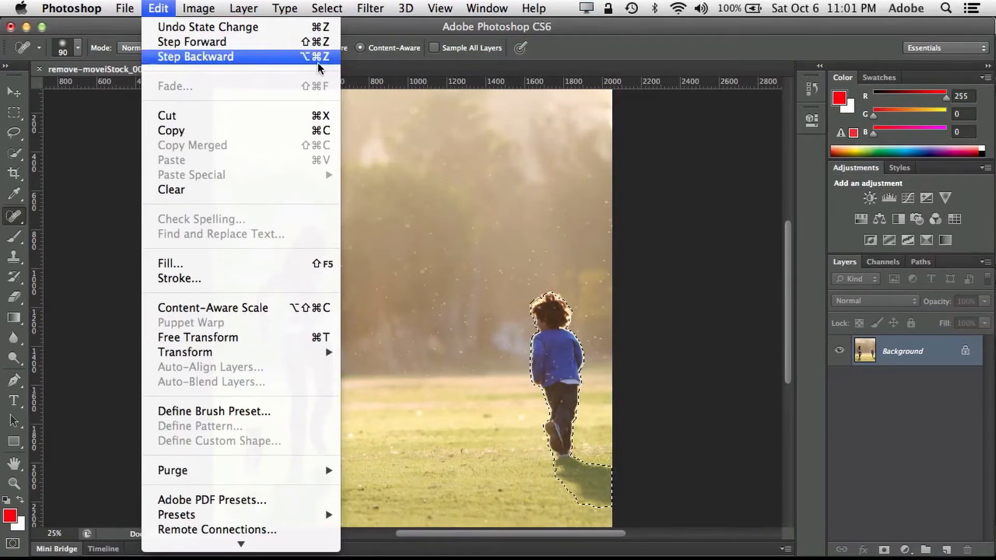
pyautogui.click(341, 5)
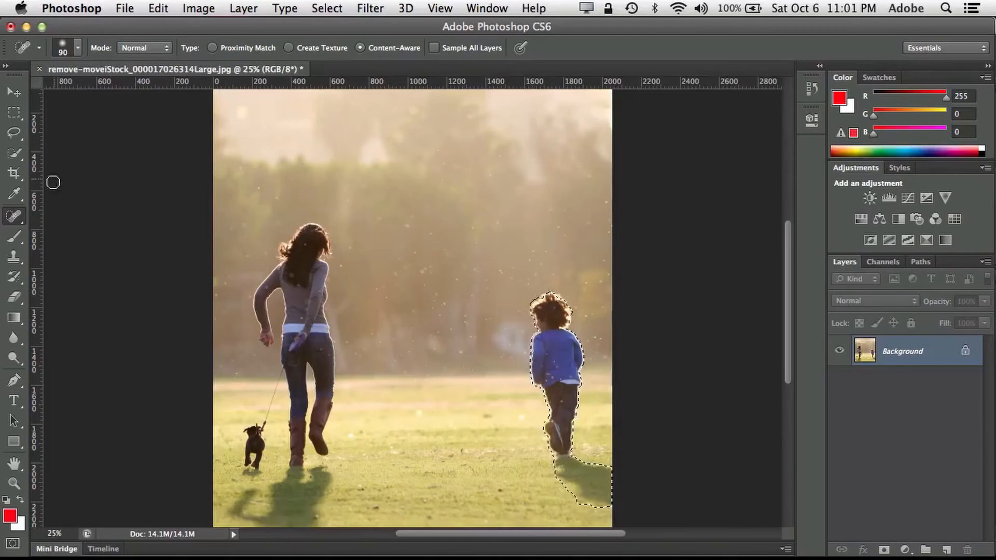
# Move the selected boy and his shadow beside the woman using Content-Aware Move in Move mode with Medium adaptation
pyautogui.click(14, 219)
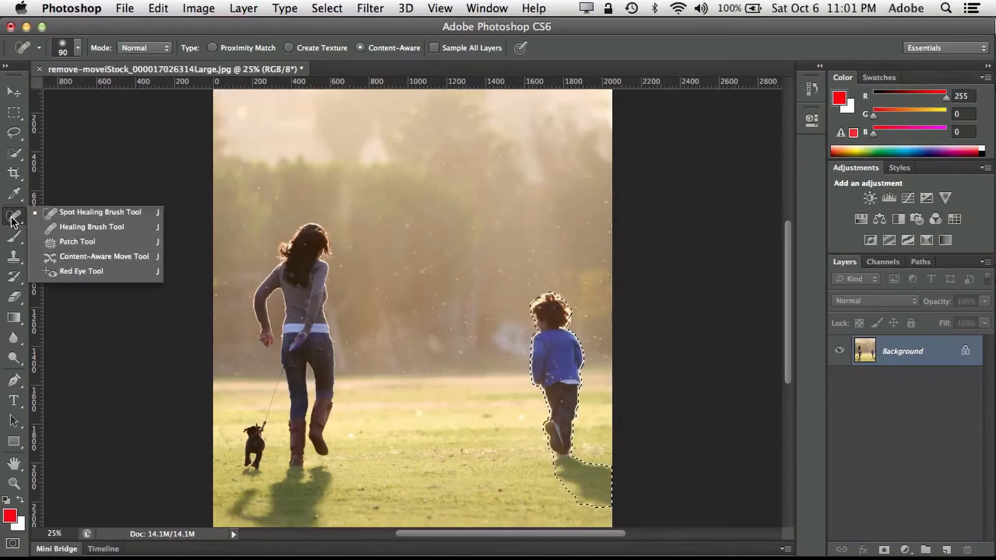
pyautogui.click(92, 257)
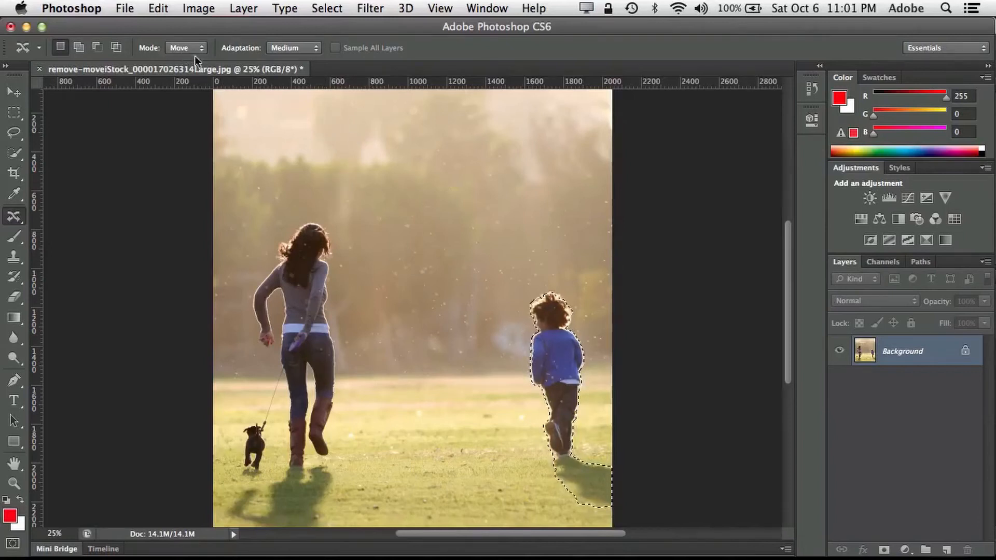
pyautogui.click(278, 50)
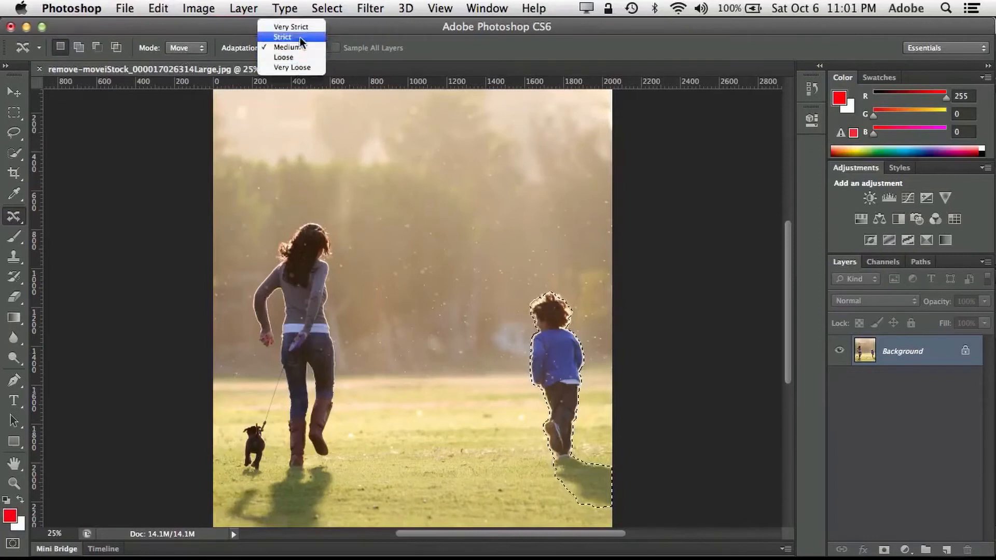
pyautogui.click(346, 27)
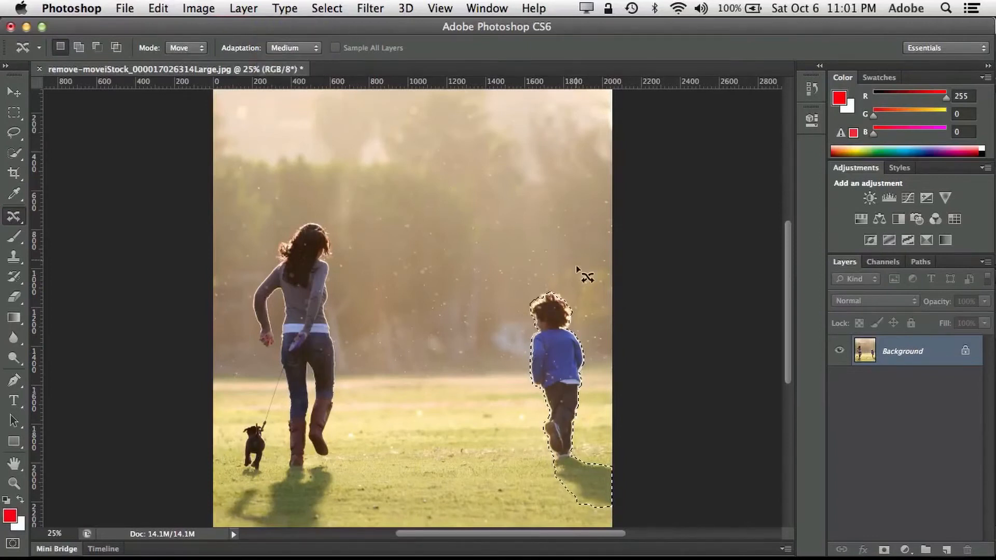
pyautogui.moveTo(563, 369); pyautogui.dragTo(385, 379)
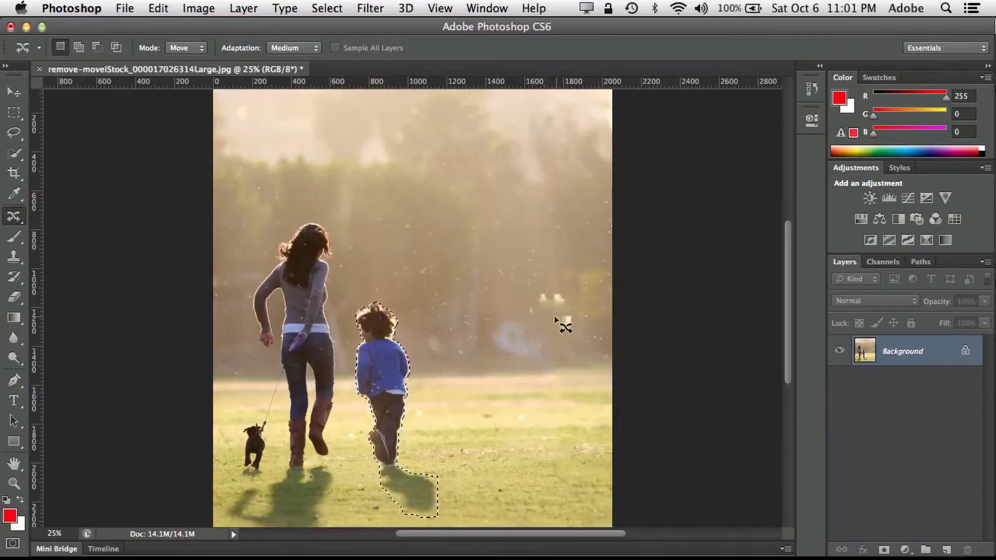
# Deselect the boy and patch the bright spots left at his old head position using the Content-Aware Patch tool with Very Loose adaptation
pyautogui.click(16, 220)
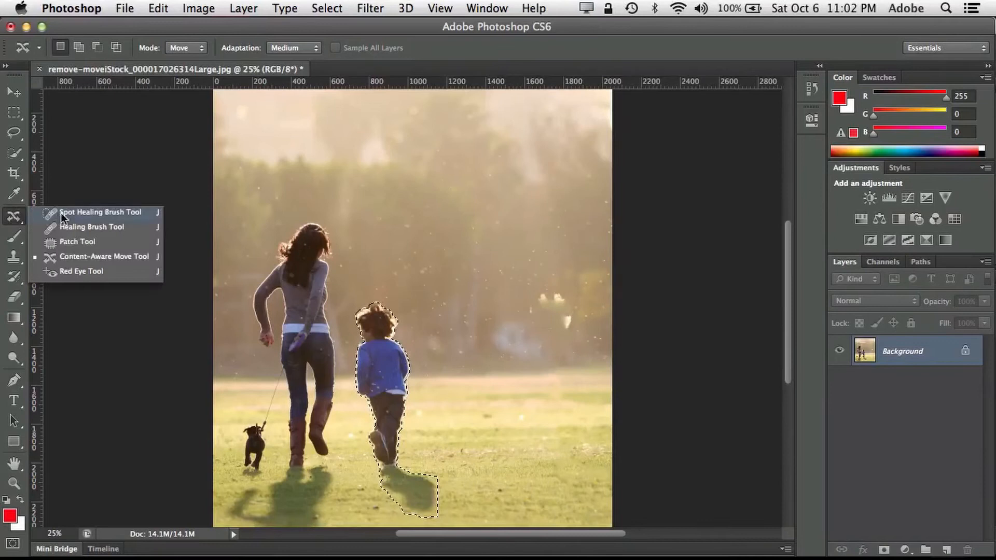
pyautogui.click(71, 241)
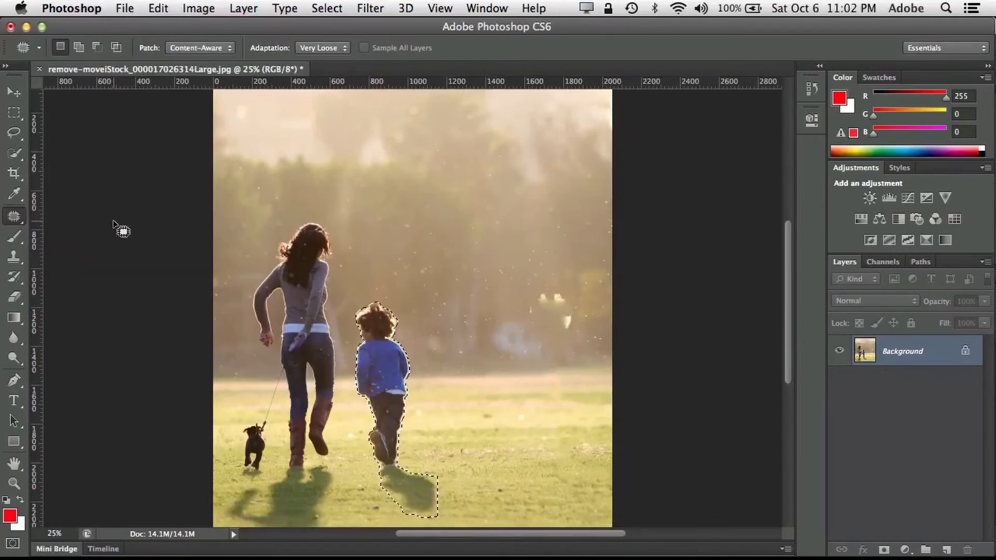
pyautogui.click(541, 287)
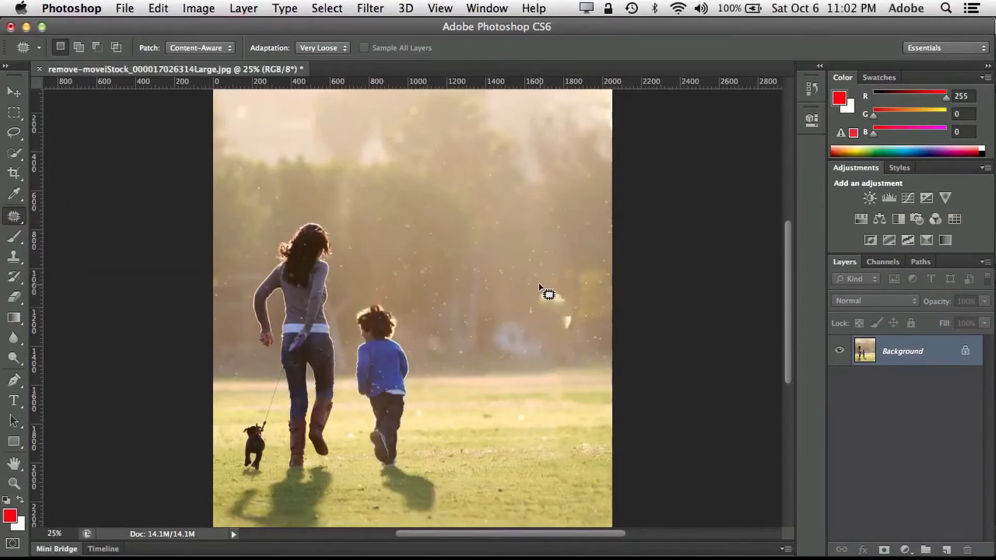
pyautogui.moveTo(537, 314)
pyautogui.mouseDown()
pyautogui.moveTo(549, 310)
pyautogui.moveTo(559, 320)
pyautogui.mouseUp()
pyautogui.moveTo(579, 324)
pyautogui.mouseDown()
pyautogui.moveTo(574, 306)
pyautogui.moveTo(537, 284)
pyautogui.moveTo(529, 222)
pyautogui.mouseUp()
pyautogui.press('super+d')
# Patch the uneven grass area where the boy's legs and shadow used to be, and deselect it
pyautogui.moveTo(511, 415)
pyautogui.mouseDown()
pyautogui.moveTo(498, 429)
pyautogui.moveTo(499, 416)
pyautogui.moveTo(538, 413)
pyautogui.moveTo(524, 418)
pyautogui.mouseUp()
pyautogui.moveTo(588, 444); pyautogui.dragTo(572, 484)
pyautogui.hotkey('ctrl', 'd')
# Close the park photo without saving its changes
pyautogui.press('super+w')
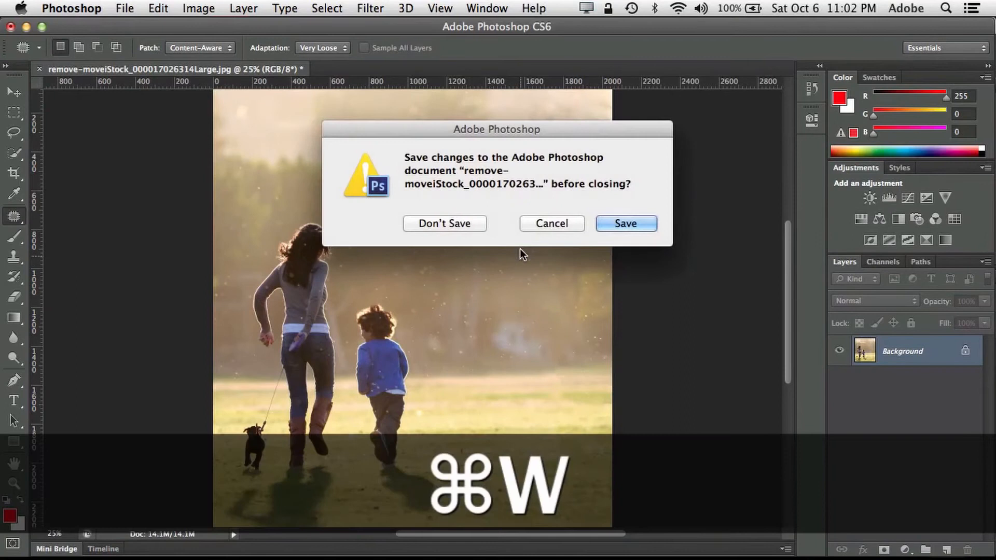
pyautogui.click(473, 224)
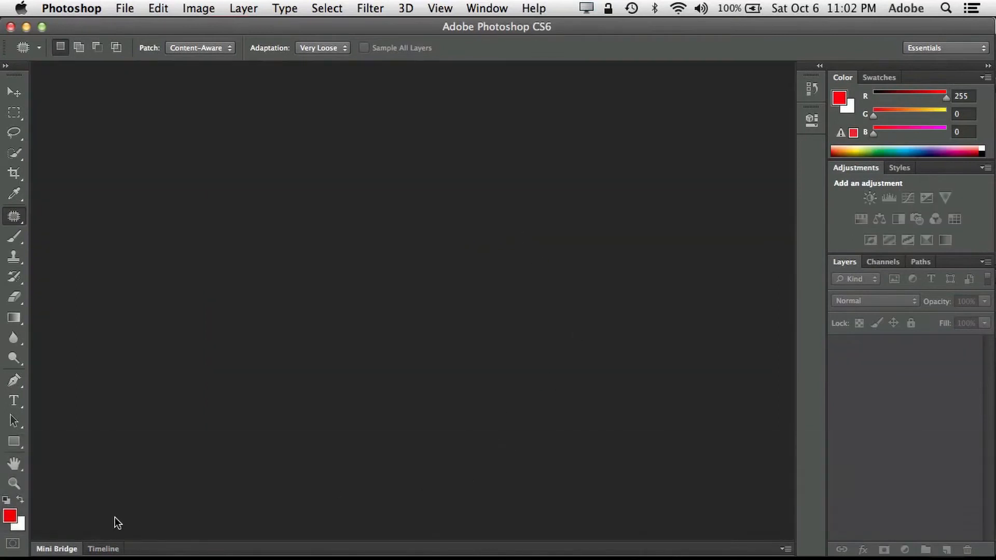
pyautogui.click(69, 549)
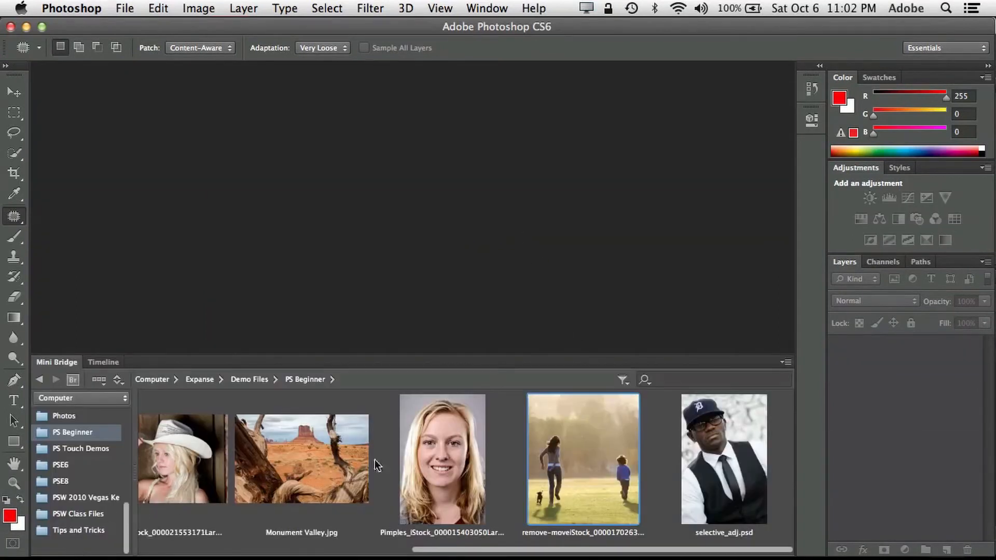
pyautogui.moveTo(470, 551); pyautogui.dragTo(409, 558)
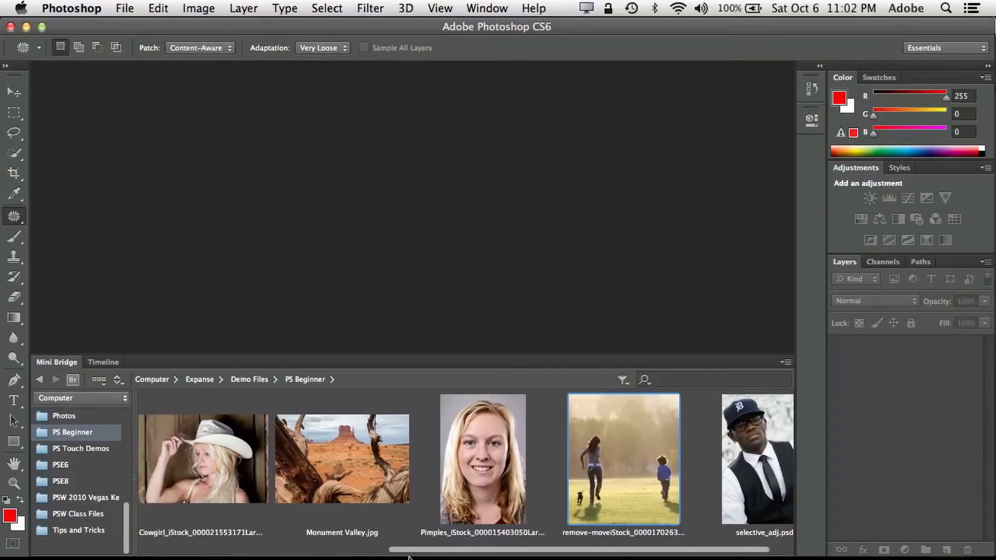
pyautogui.moveTo(254, 558); pyautogui.dragTo(235, 559)
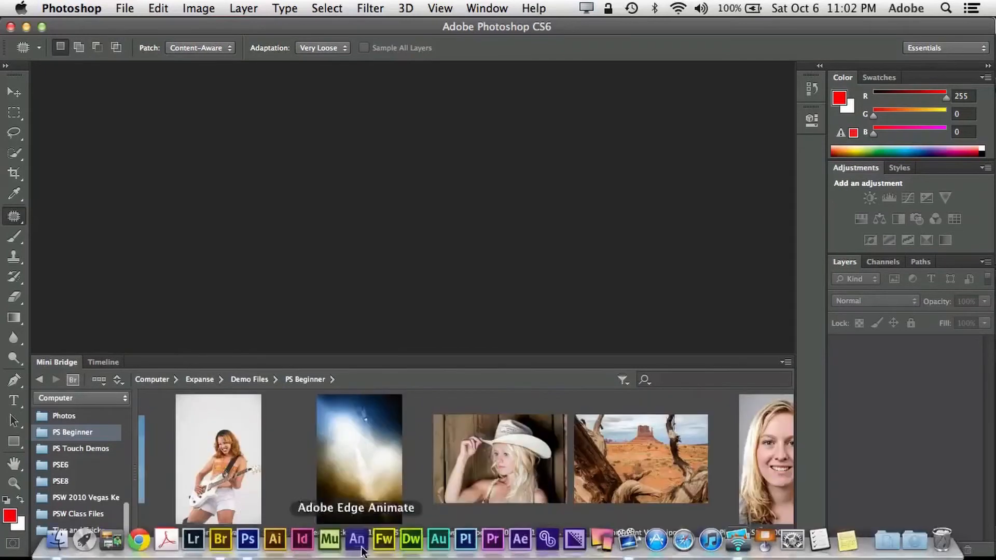
pyautogui.click(354, 451)
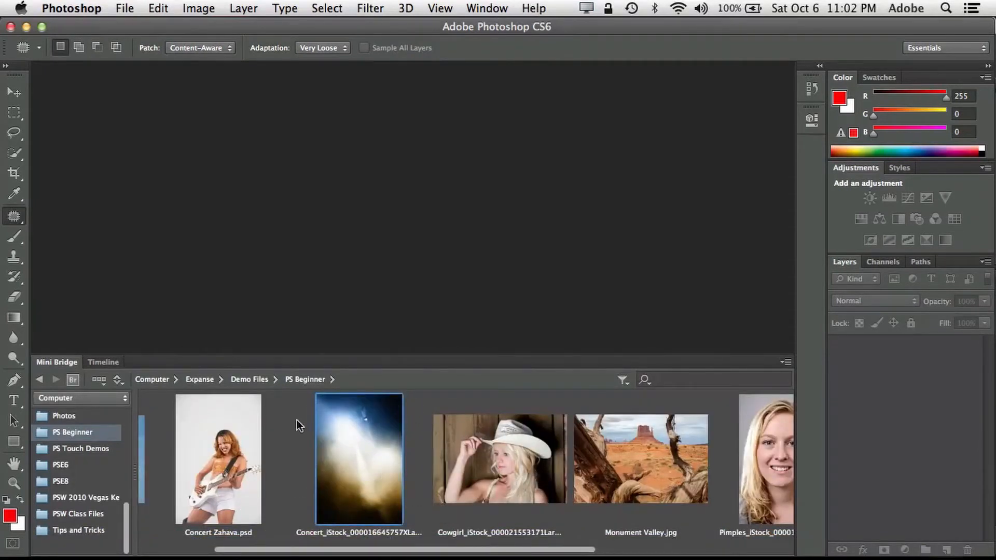
pyautogui.click(220, 443)
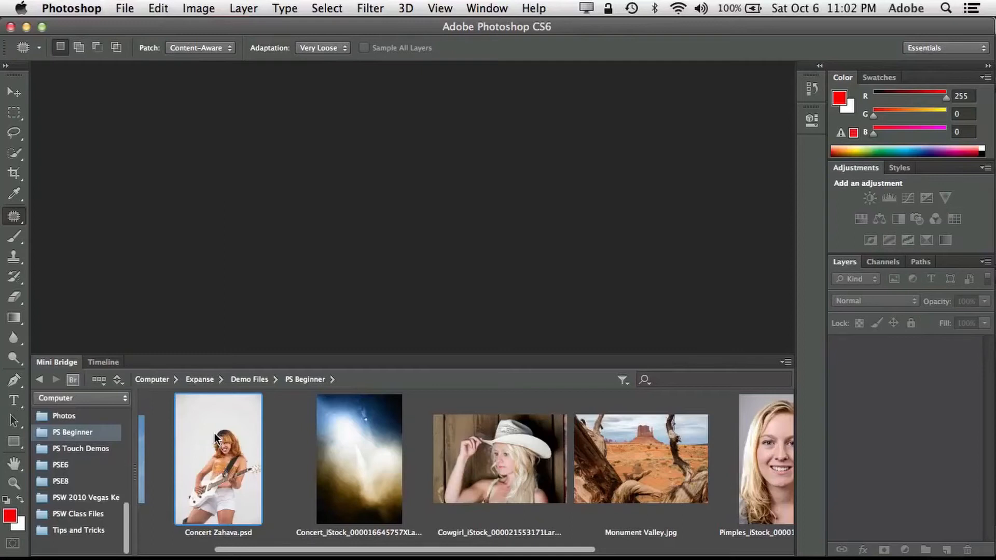
pyautogui.click(364, 437)
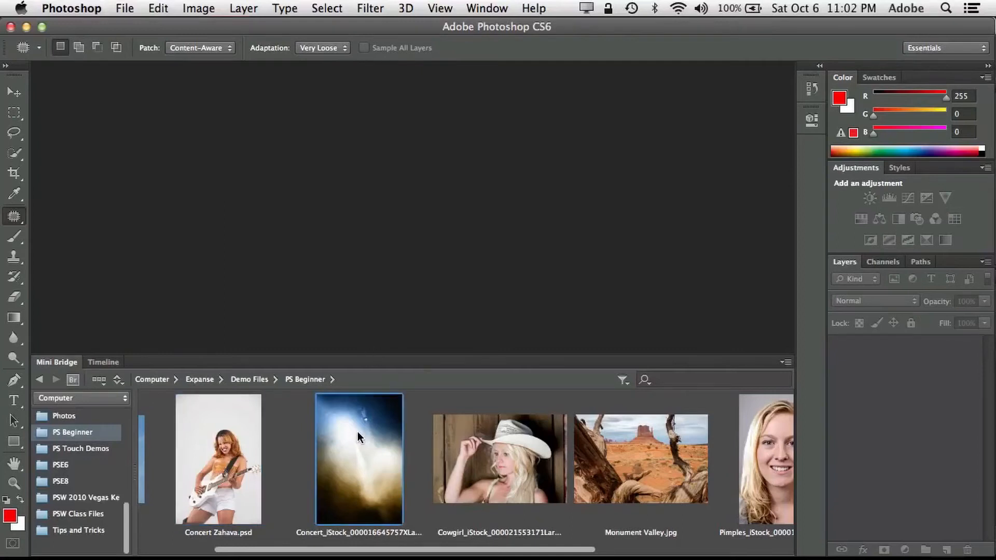
pyautogui.press('Return')
pyautogui.click(222, 454)
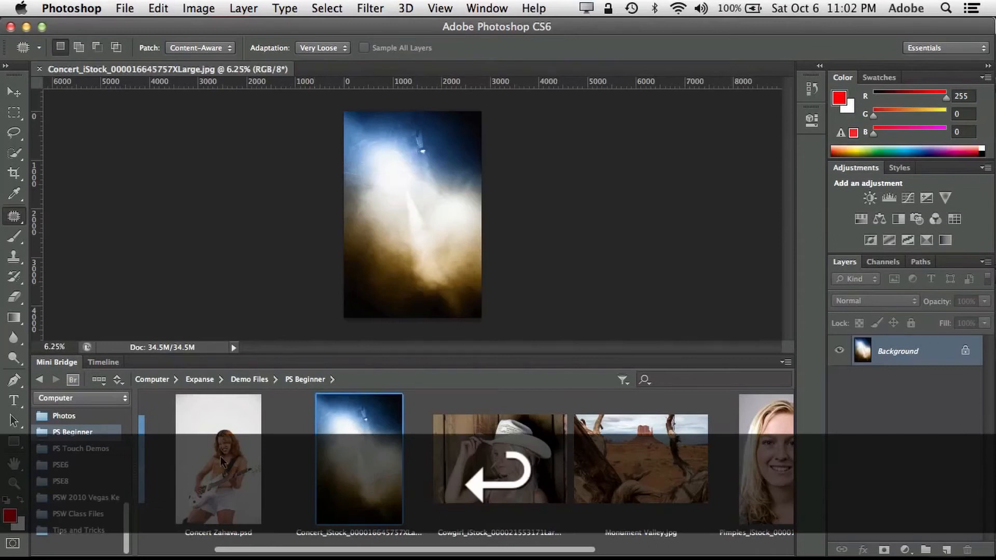
pyautogui.press('Return')
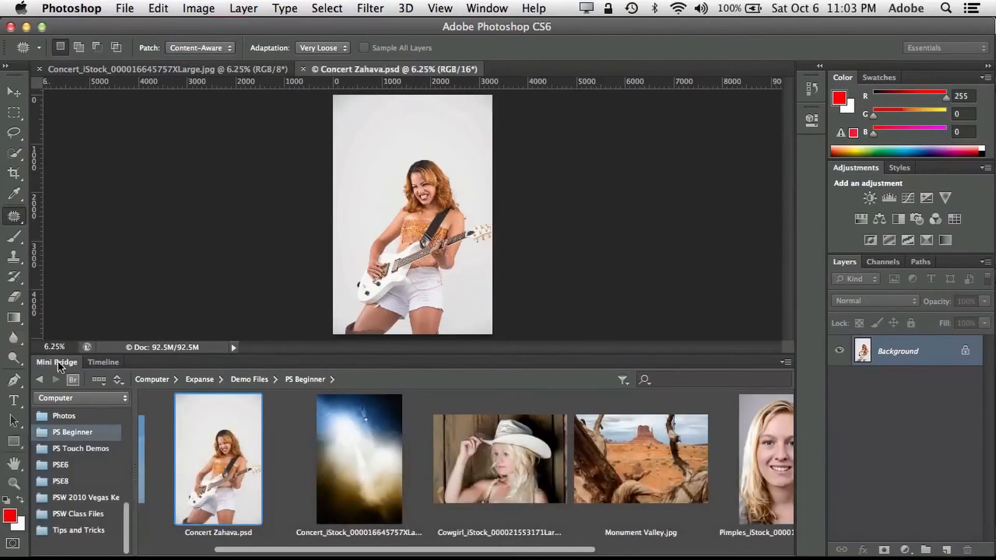
pyautogui.click(61, 363)
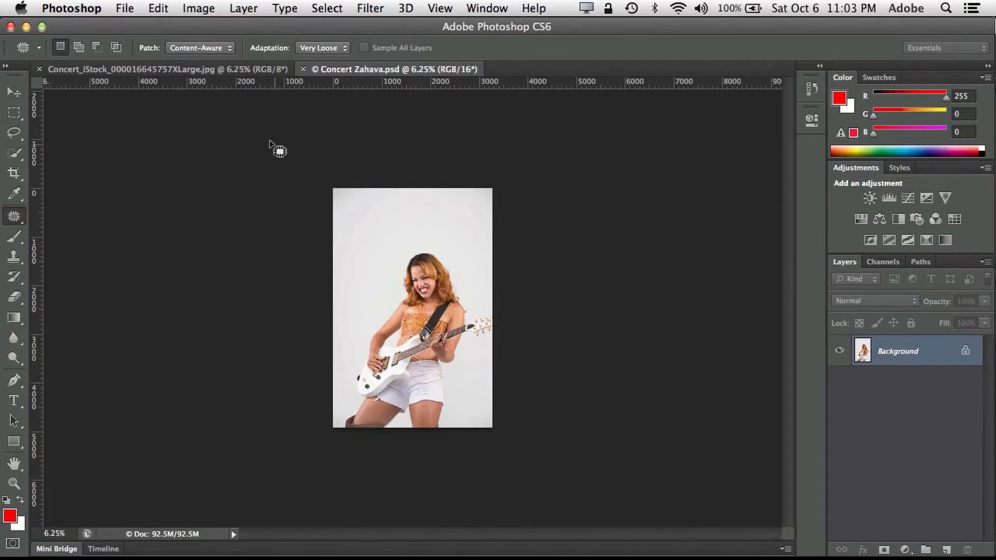
# Switch between the concert lights image and the guitarist photo to compare them, ending on the guitarist
pyautogui.click(231, 71)
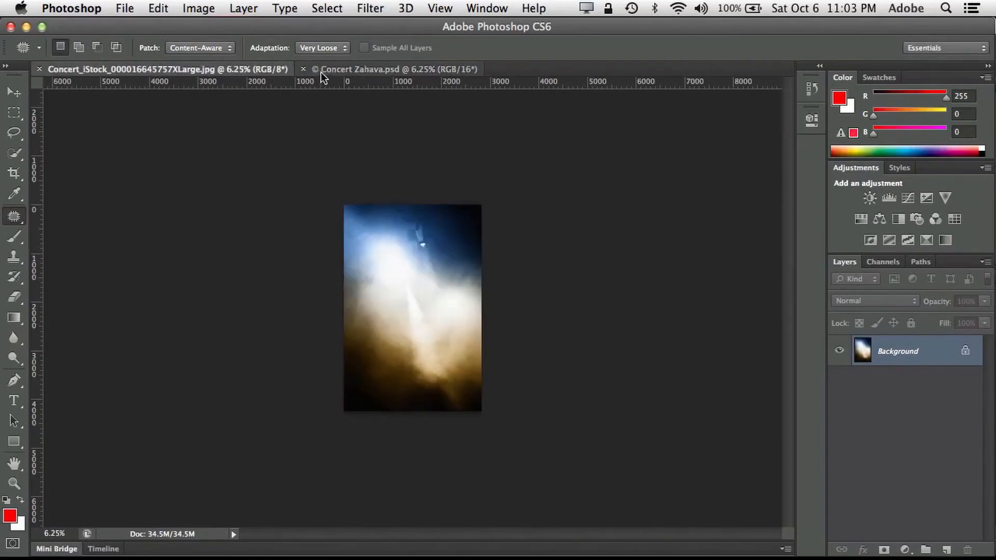
pyautogui.click(324, 70)
pyautogui.click(270, 71)
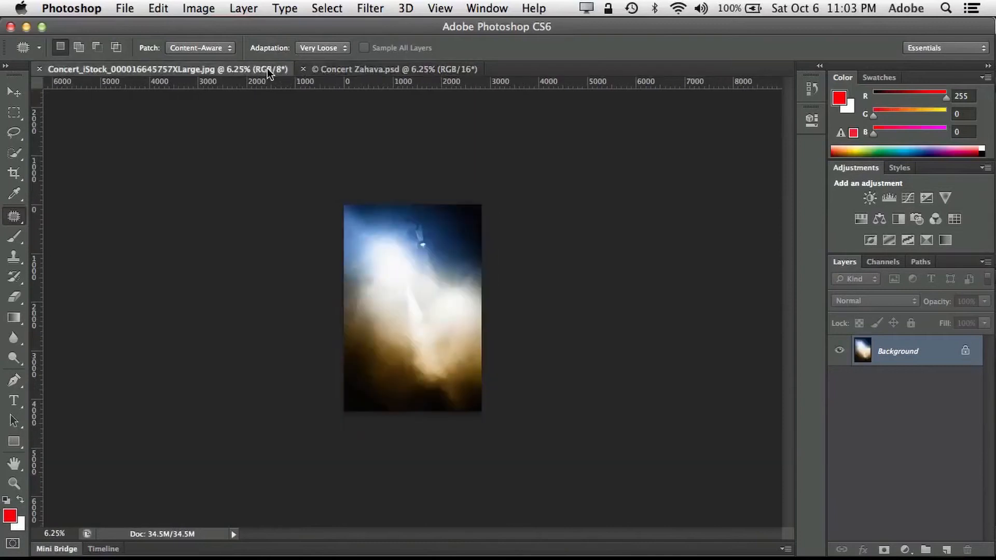
pyautogui.click(332, 70)
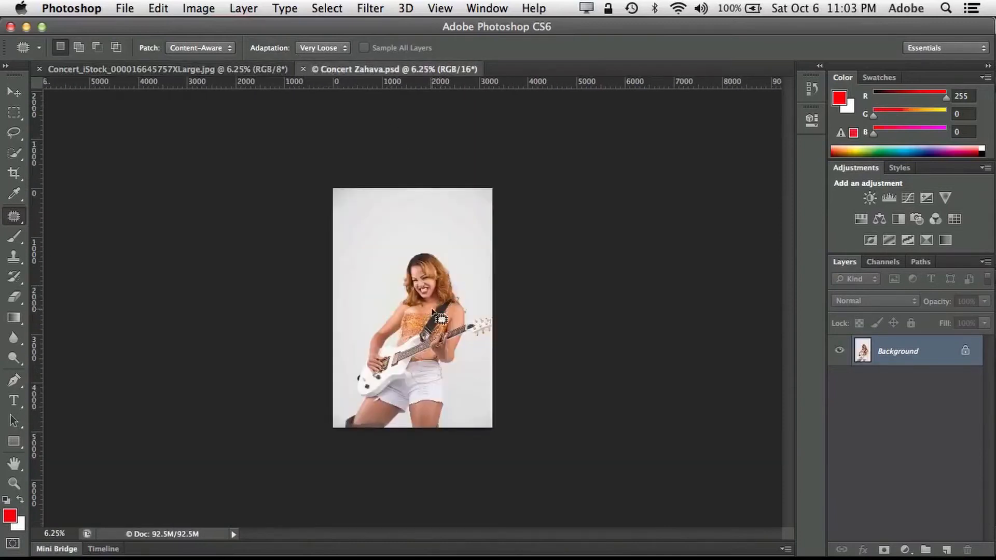
pyautogui.click(210, 71)
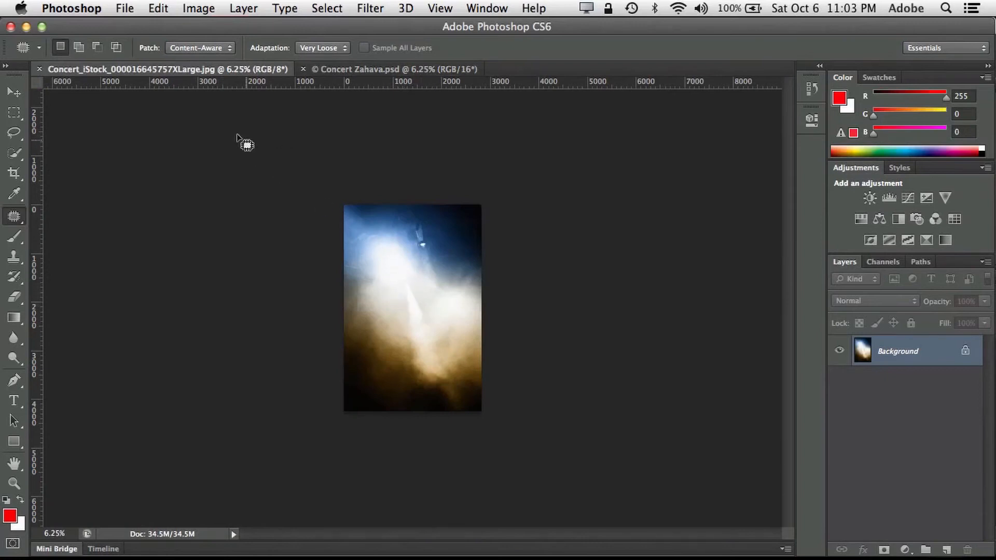
pyautogui.click(366, 71)
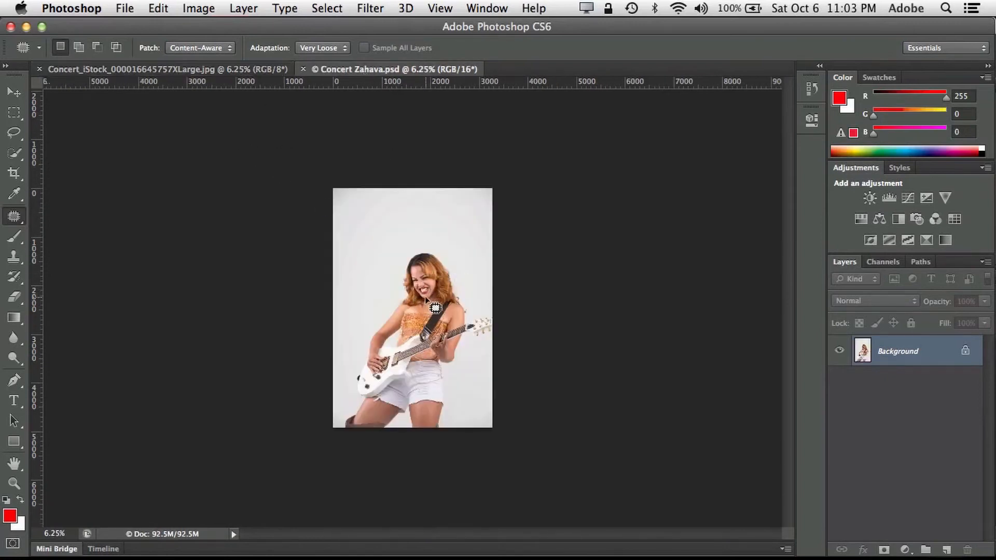
# Copy the guitarist photo into the concert lights image as a new layer, accepting both conversions, and move it down to the canvas's lower edge
pyautogui.click(207, 69)
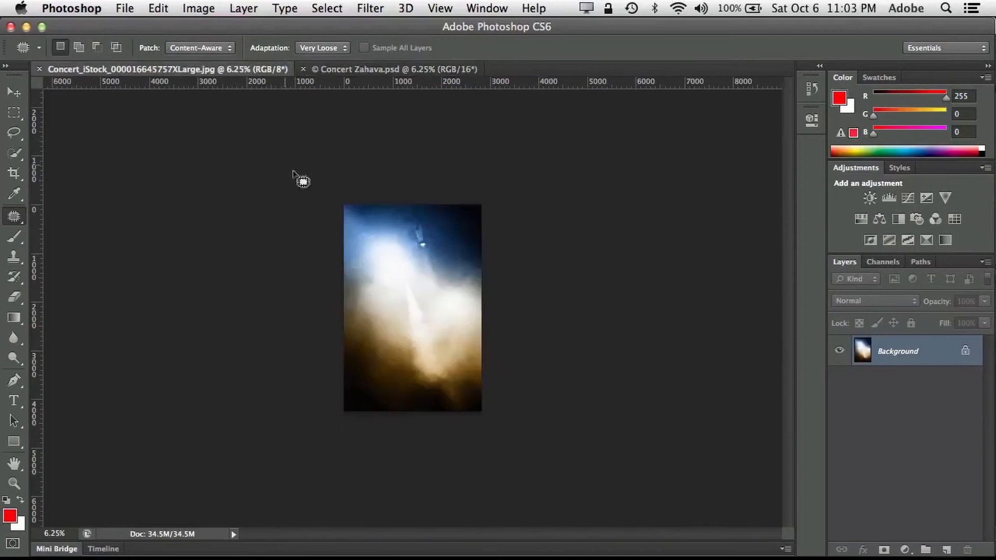
pyautogui.click(375, 71)
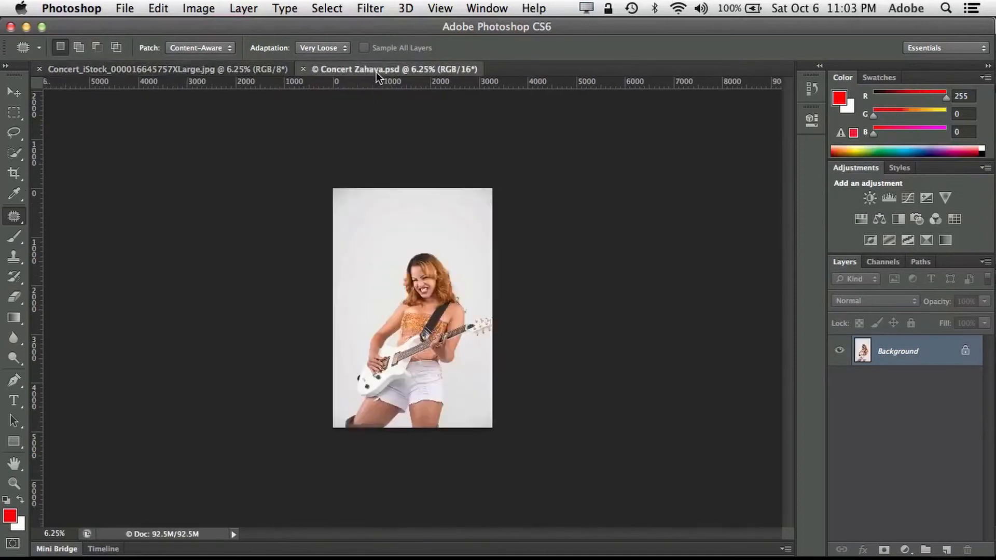
pyautogui.click(14, 93)
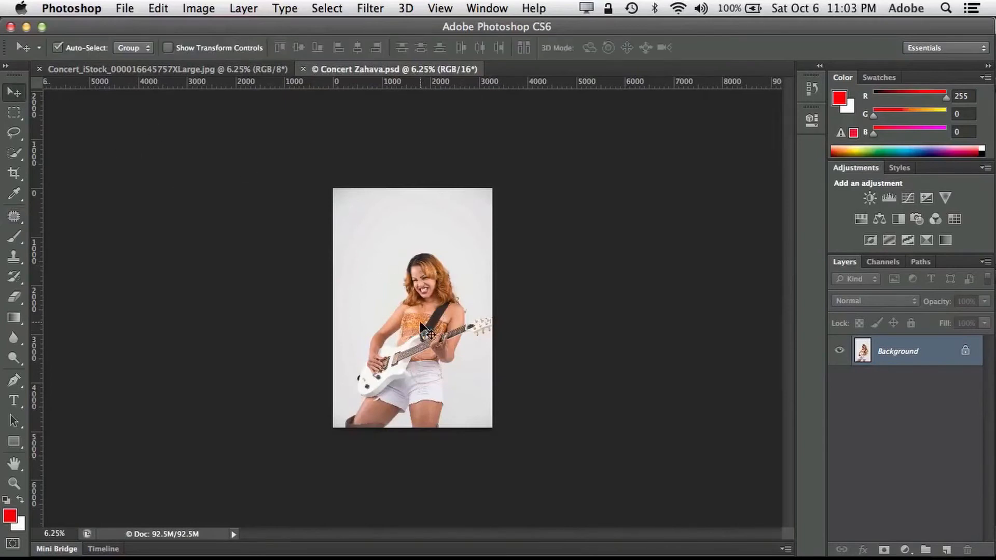
pyautogui.moveTo(421, 325); pyautogui.dragTo(203, 74)
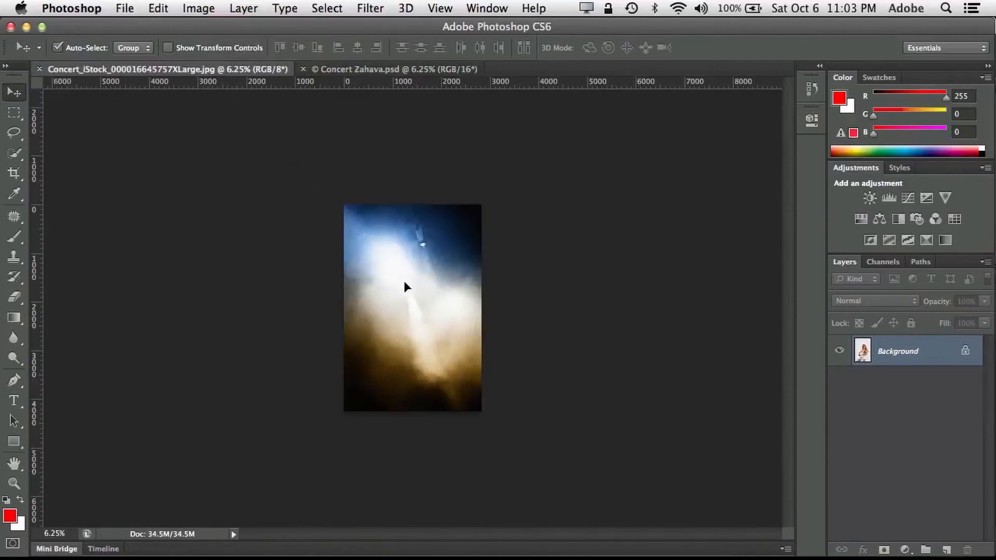
pyautogui.moveTo(414, 297); pyautogui.dragTo(416, 291)
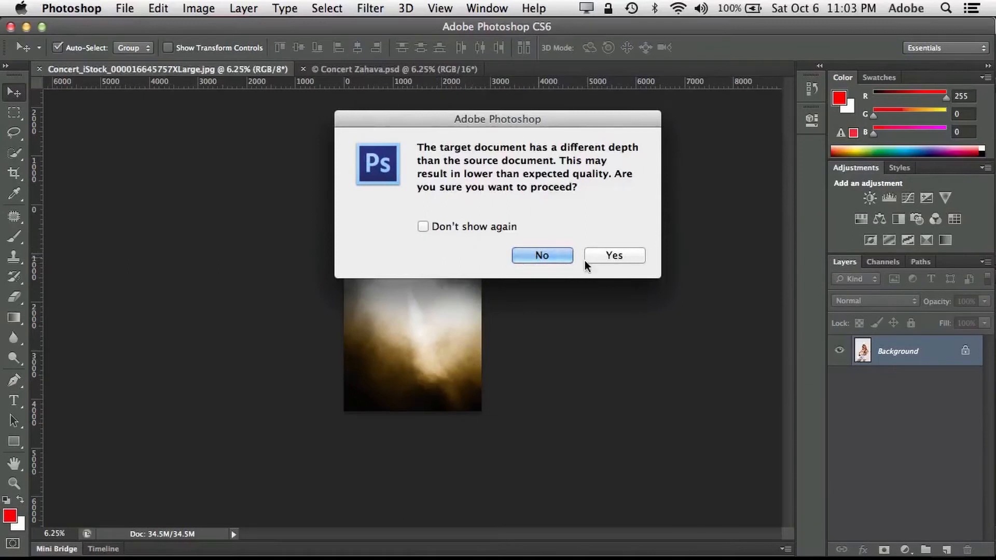
pyautogui.click(616, 260)
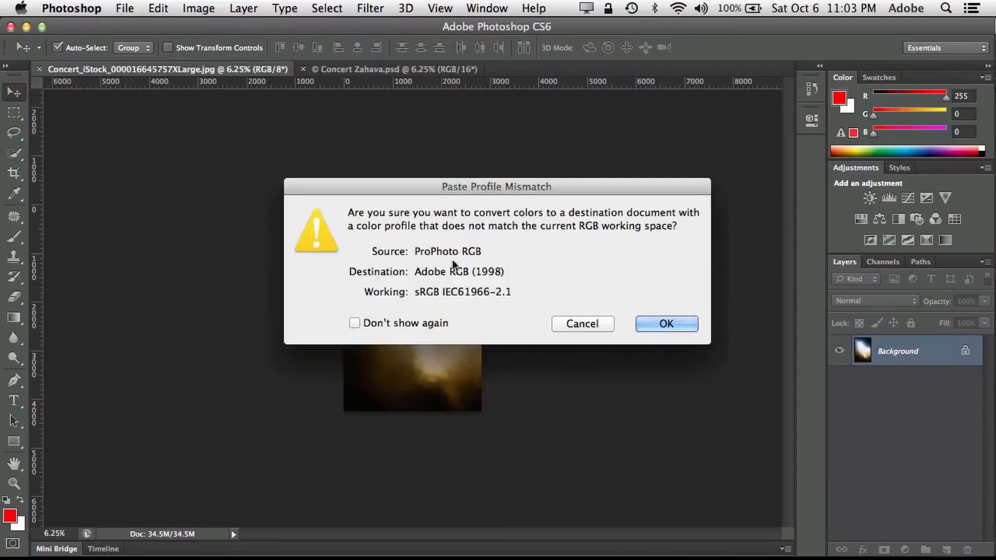
pyautogui.click(666, 323)
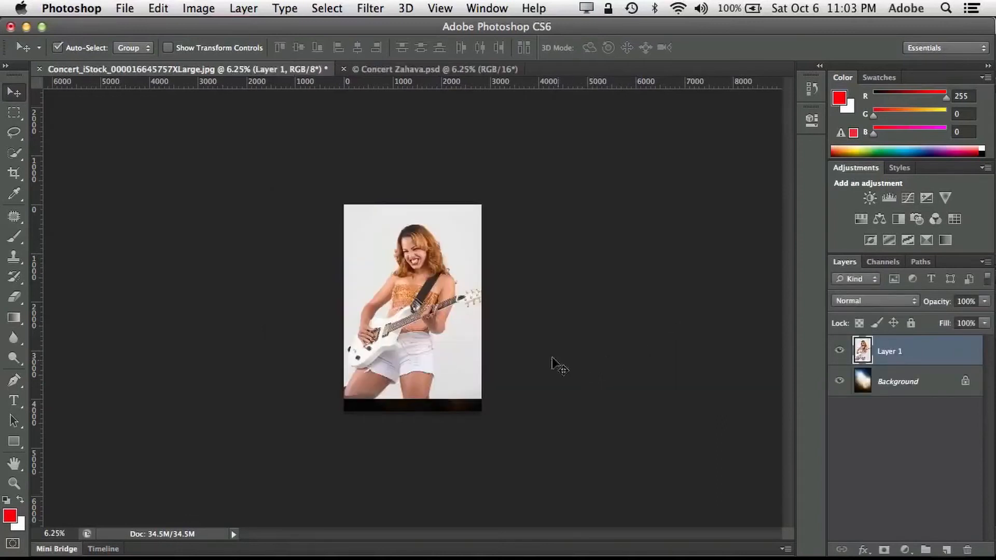
pyautogui.moveTo(452, 289); pyautogui.dragTo(445, 303)
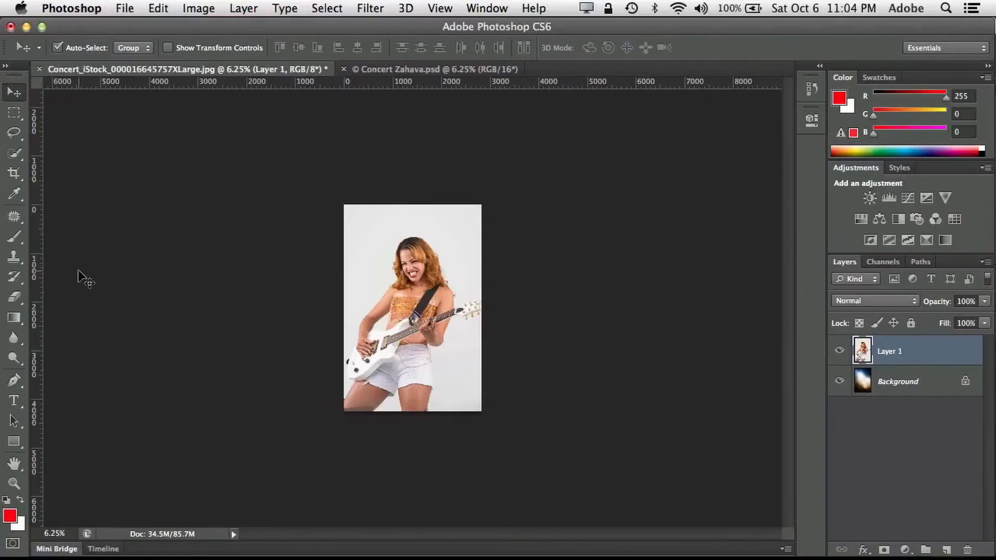
# Hide and show the guitarist layer at a closer zoom to compare it with the concert lights underneath
pyautogui.click(14, 360)
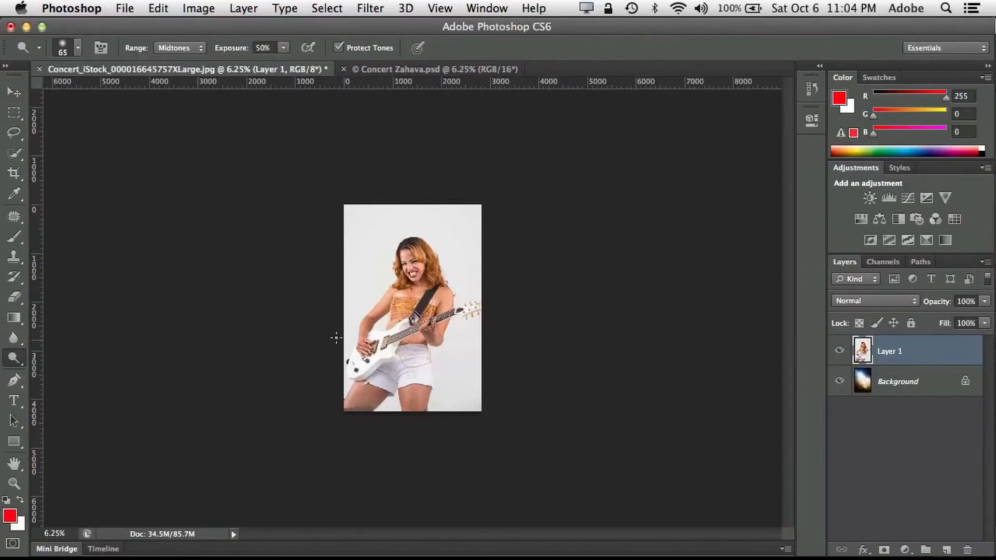
pyautogui.click(14, 483)
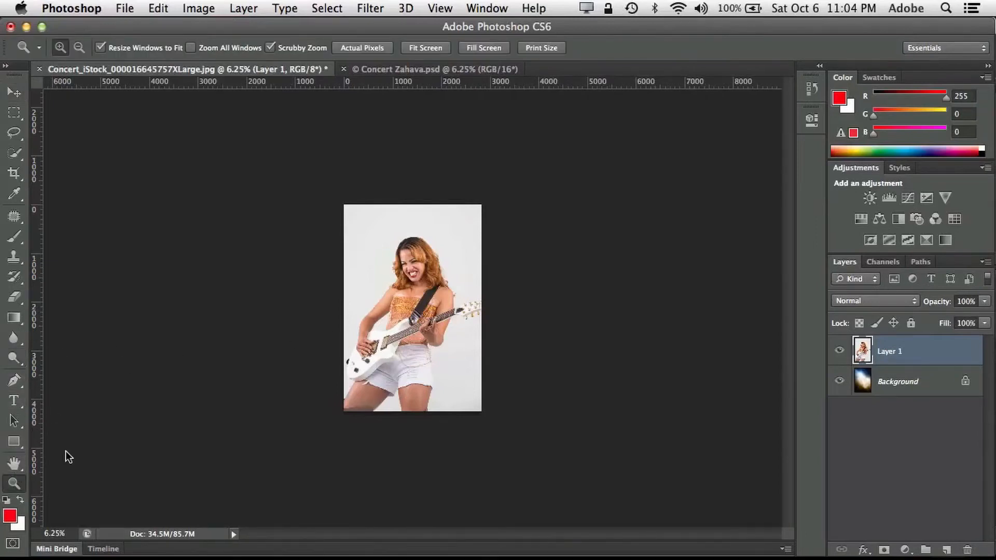
pyautogui.click(426, 298)
pyautogui.moveTo(425, 298); pyautogui.dragTo(459, 317)
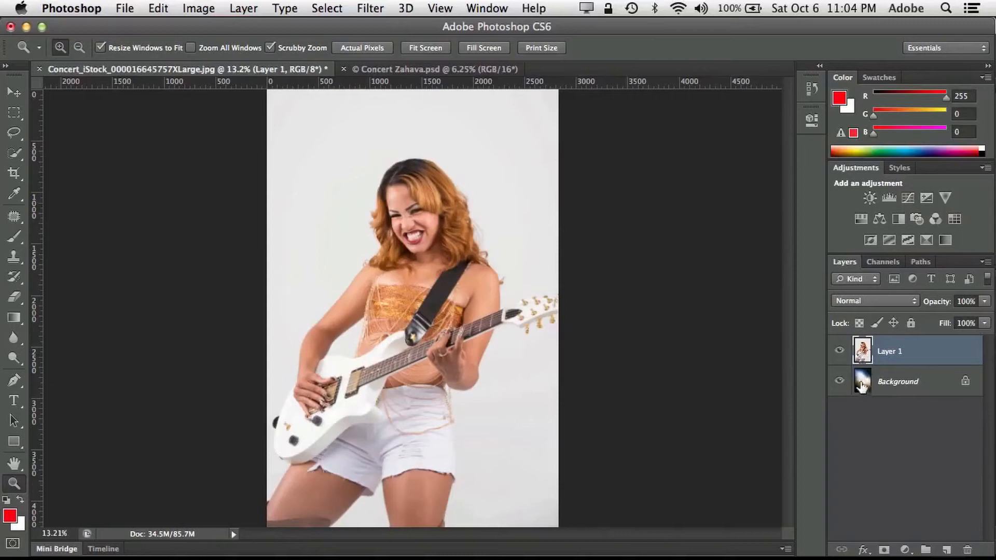
pyautogui.click(839, 354)
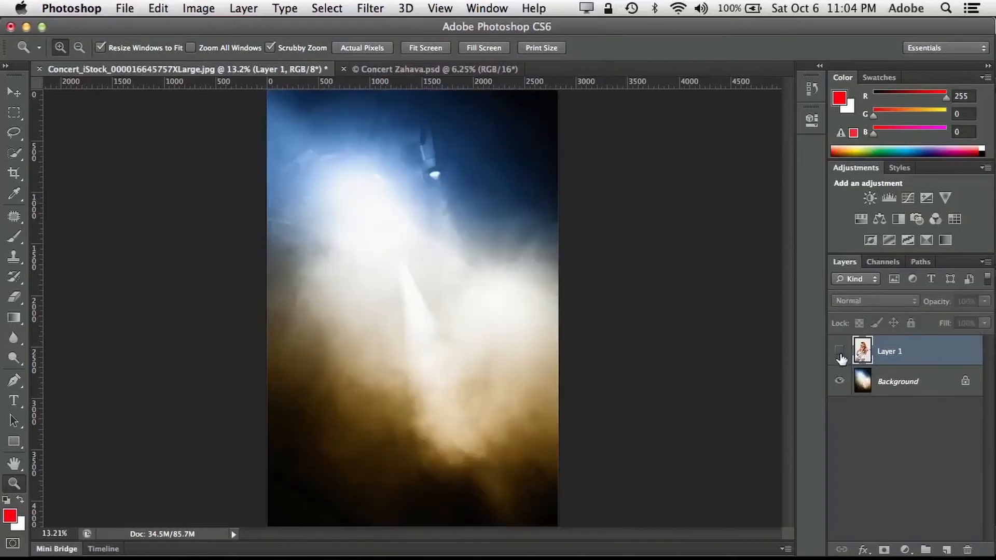
pyautogui.click(839, 354)
pyautogui.click(839, 353)
pyautogui.click(839, 353)
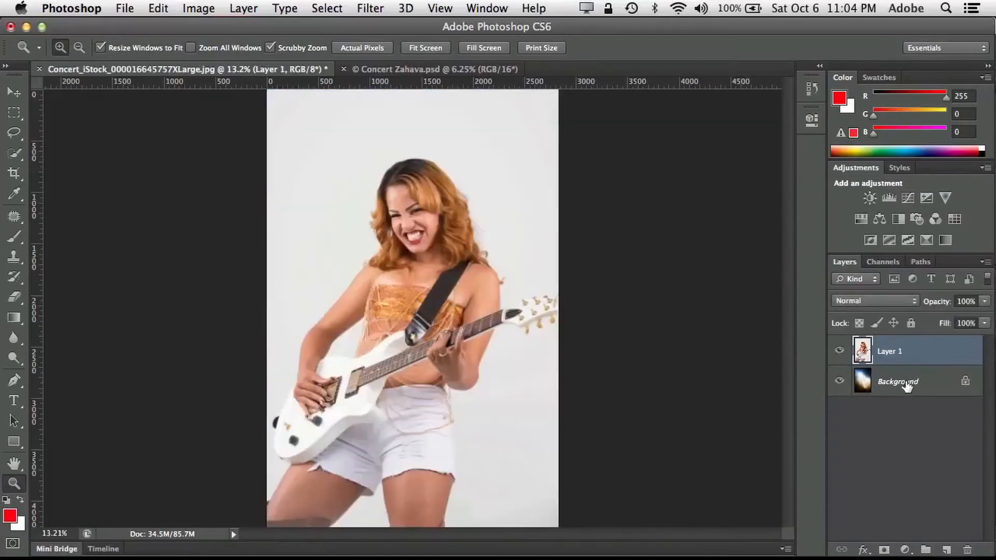
# Unlock the concert lights background, turning it into a regular layer that can be reordered
pyautogui.moveTo(905, 389); pyautogui.dragTo(899, 347)
pyautogui.moveTo(913, 388); pyautogui.dragTo(902, 355)
pyautogui.moveTo(965, 385); pyautogui.dragTo(969, 552)
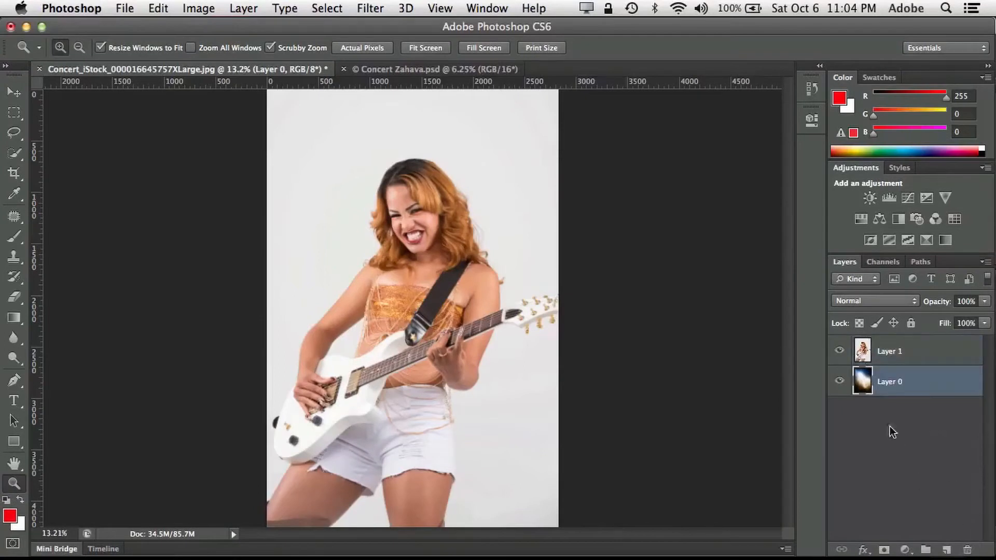
pyautogui.moveTo(897, 386)
pyautogui.mouseDown()
pyautogui.moveTo(899, 349)
pyautogui.moveTo(884, 390)
pyautogui.mouseUp()
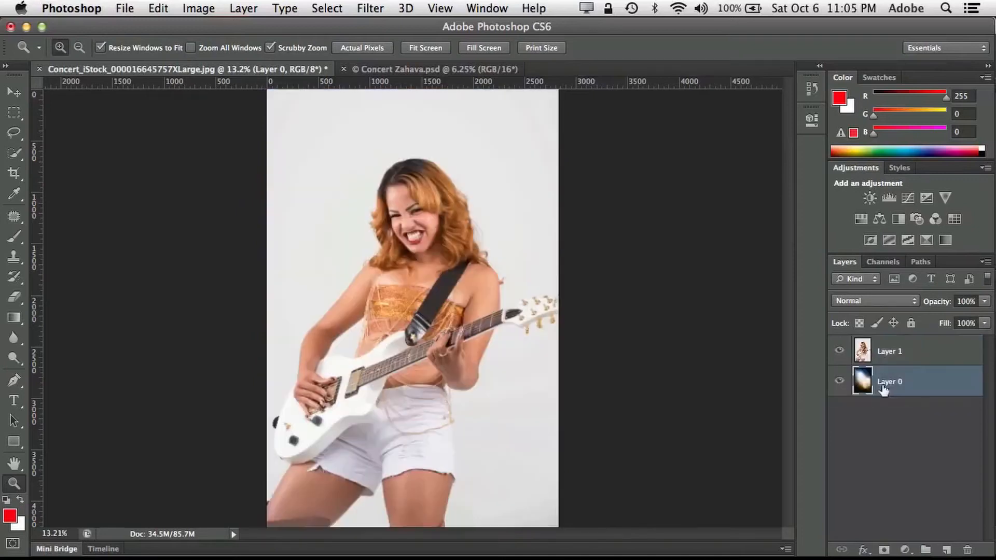
# Select the guitarist and her guitar on Layer 1 with the Quick Selection tool
pyautogui.click(889, 357)
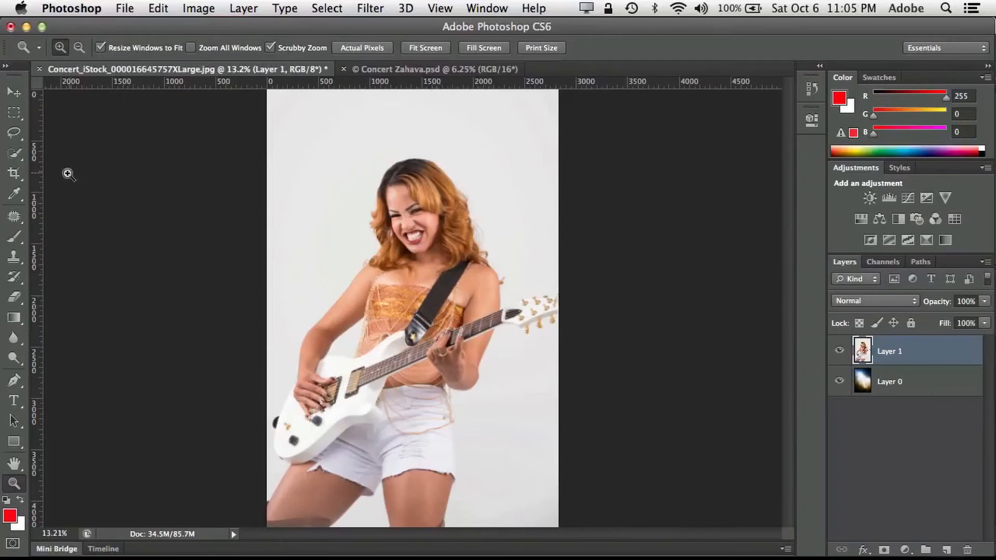
pyautogui.click(15, 153)
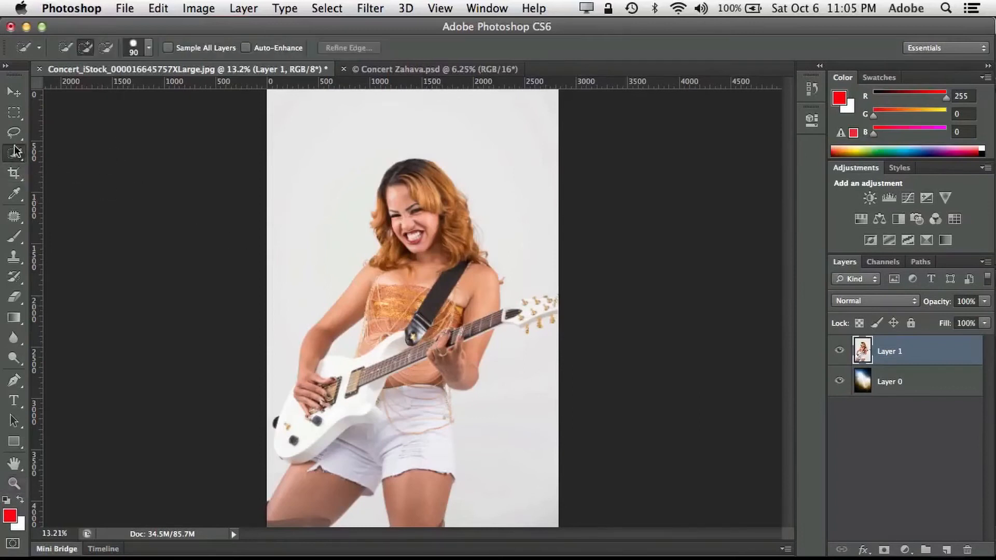
pyautogui.moveTo(424, 253)
pyautogui.mouseDown()
pyautogui.moveTo(413, 187)
pyautogui.moveTo(400, 187)
pyautogui.moveTo(421, 190)
pyautogui.moveTo(454, 219)
pyautogui.moveTo(465, 268)
pyautogui.moveTo(454, 328)
pyautogui.moveTo(413, 387)
pyautogui.moveTo(421, 514)
pyautogui.mouseUp()
pyautogui.moveTo(372, 428)
pyautogui.mouseDown()
pyautogui.moveTo(304, 500)
pyautogui.moveTo(377, 383)
pyautogui.moveTo(375, 343)
pyautogui.moveTo(401, 272)
pyautogui.moveTo(371, 277)
pyautogui.moveTo(326, 329)
pyautogui.moveTo(291, 435)
pyautogui.moveTo(390, 353)
pyautogui.moveTo(463, 327)
pyautogui.moveTo(476, 338)
pyautogui.moveTo(464, 343)
pyautogui.moveTo(459, 378)
pyautogui.moveTo(468, 349)
pyautogui.moveTo(439, 410)
pyautogui.moveTo(439, 475)
pyautogui.moveTo(486, 327)
pyautogui.mouseUp()
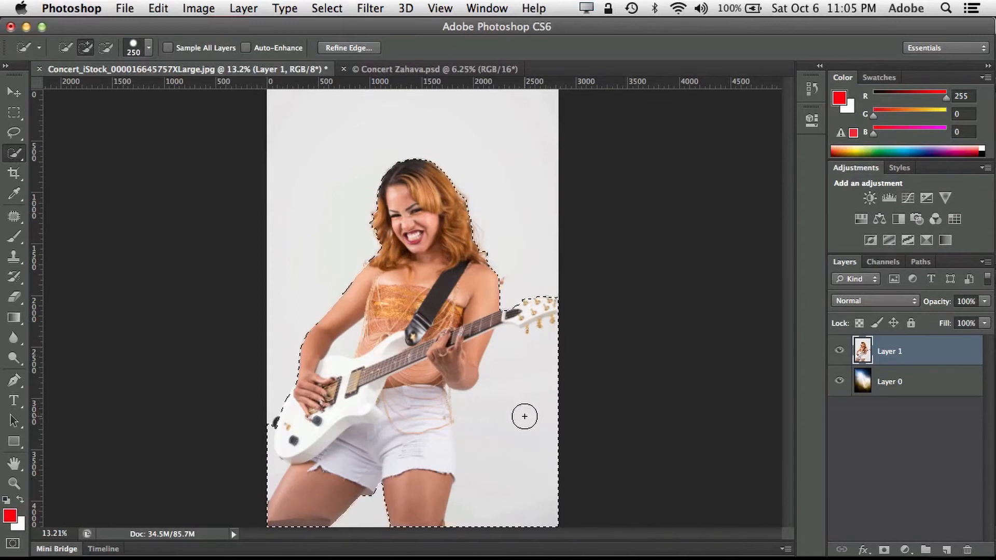
# Subtract the backdrop areas beside the legs, around the guitar and between the arm and body from the selection
pyautogui.press('alt')
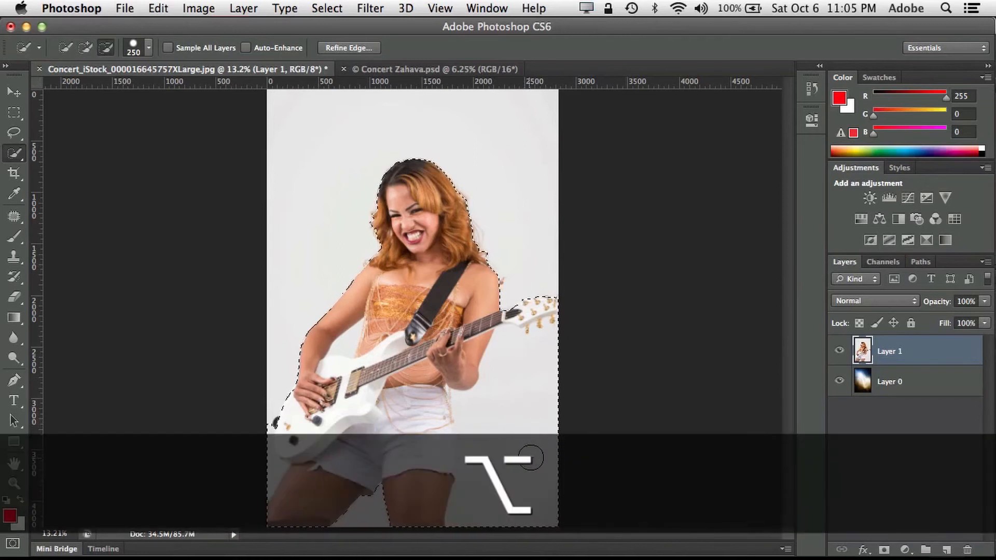
pyautogui.moveTo(528, 514)
pyautogui.mouseDown()
pyautogui.moveTo(527, 387)
pyautogui.moveTo(534, 467)
pyautogui.moveTo(523, 478)
pyautogui.mouseUp()
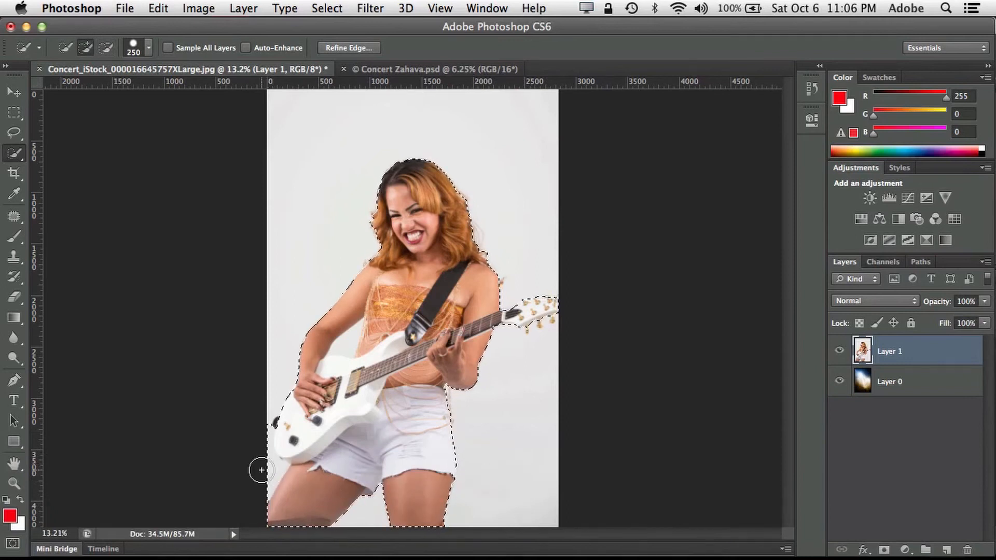
pyautogui.press('alt')
pyautogui.press('alt')
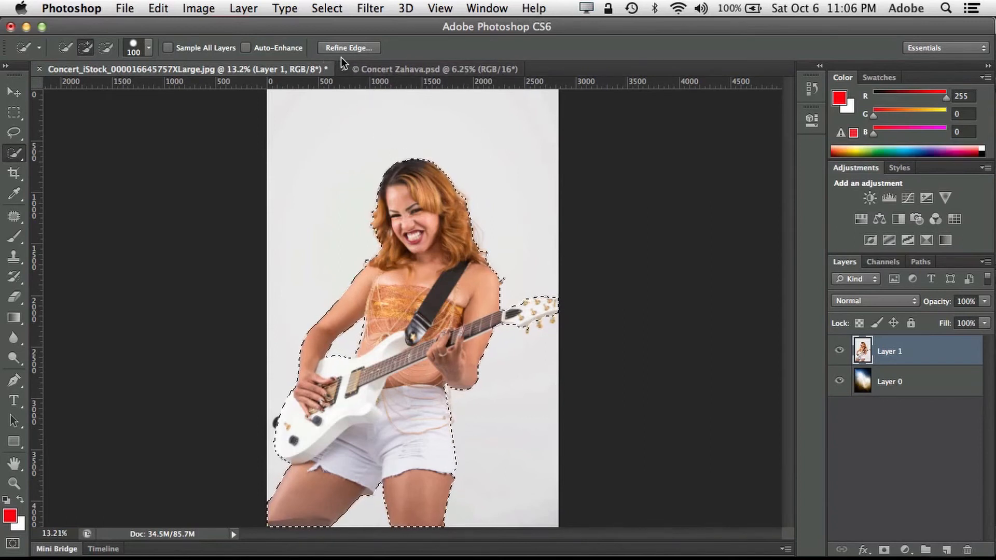
# Start Refine Edge on the selection with the On Layers view, and enable Smart Radius with a radius of 9.5 px
pyautogui.click(353, 47)
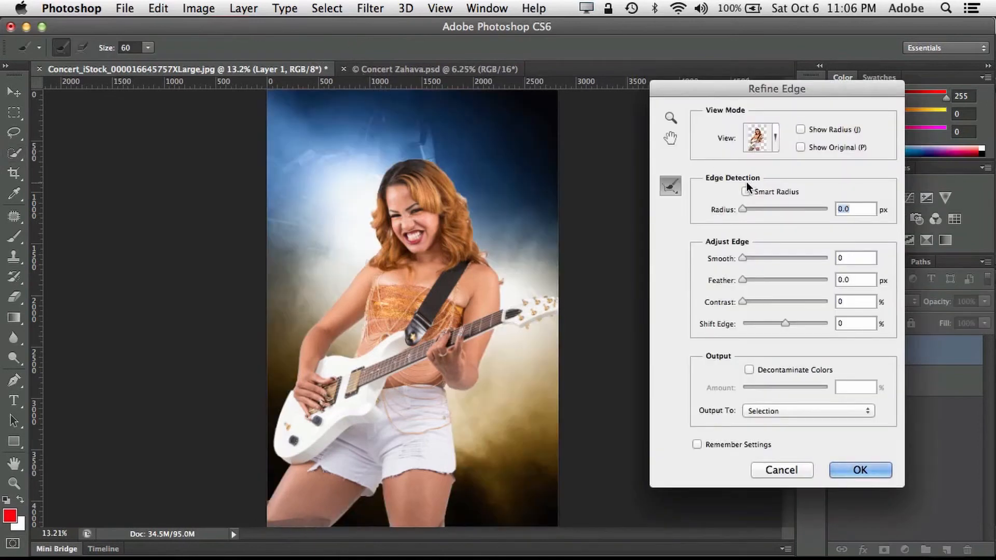
pyautogui.click(776, 146)
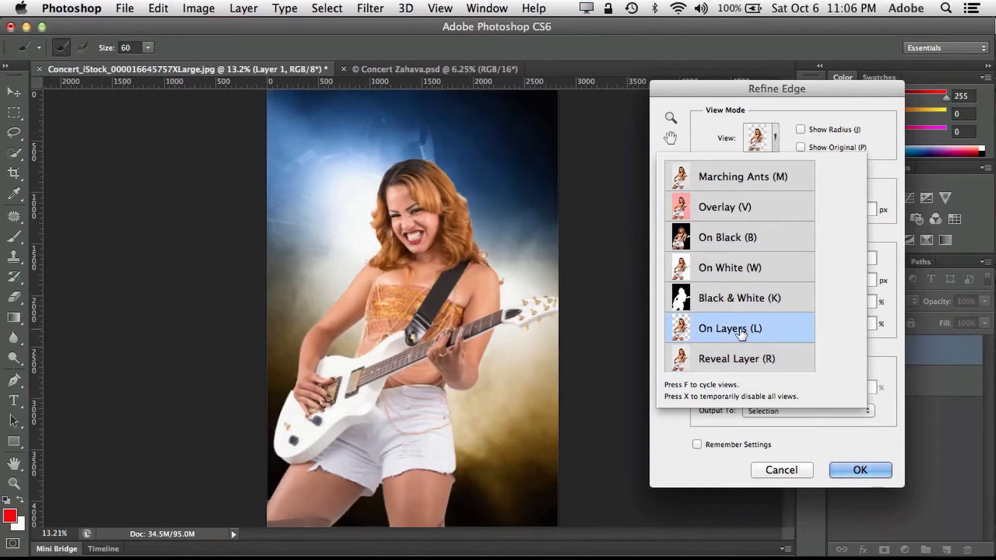
pyautogui.click(780, 104)
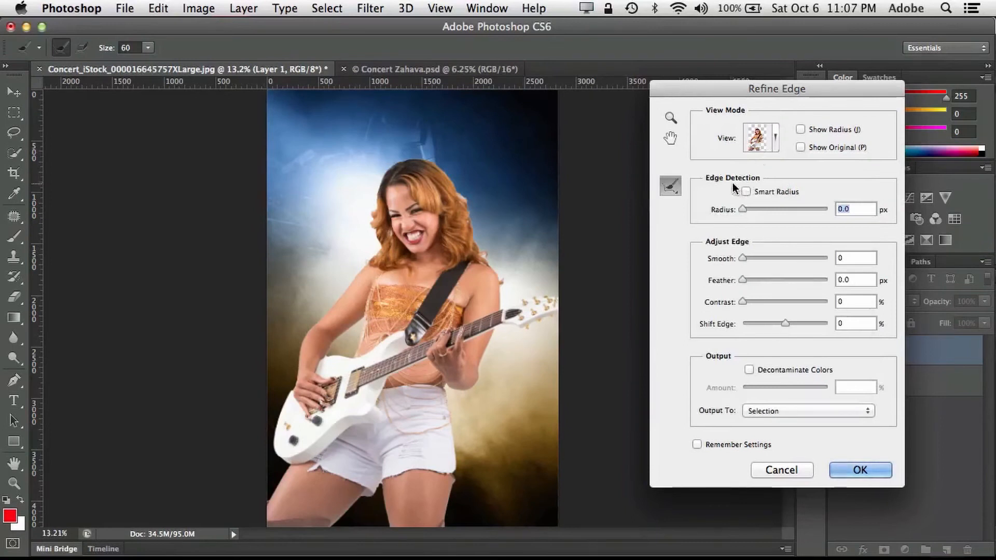
pyautogui.press('z')
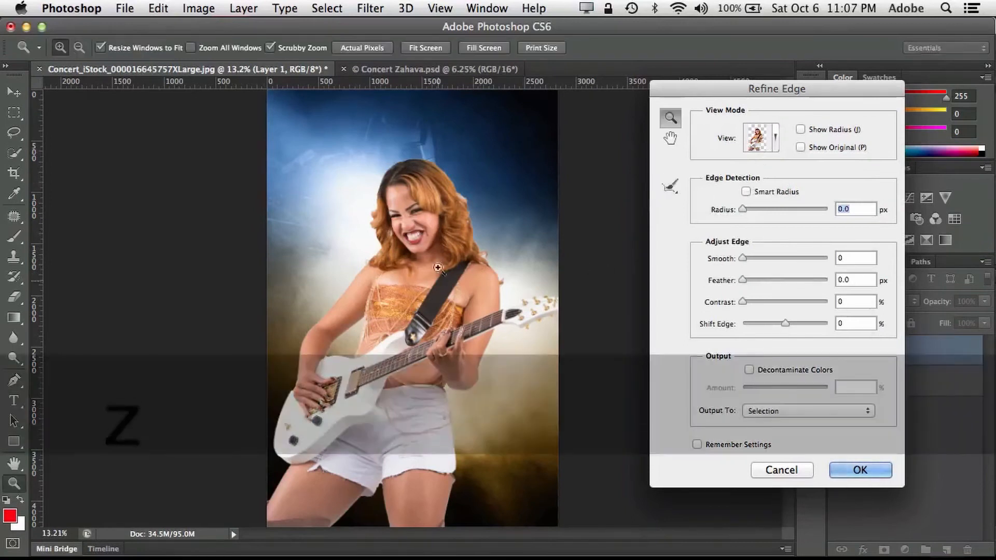
pyautogui.moveTo(439, 193); pyautogui.dragTo(511, 188)
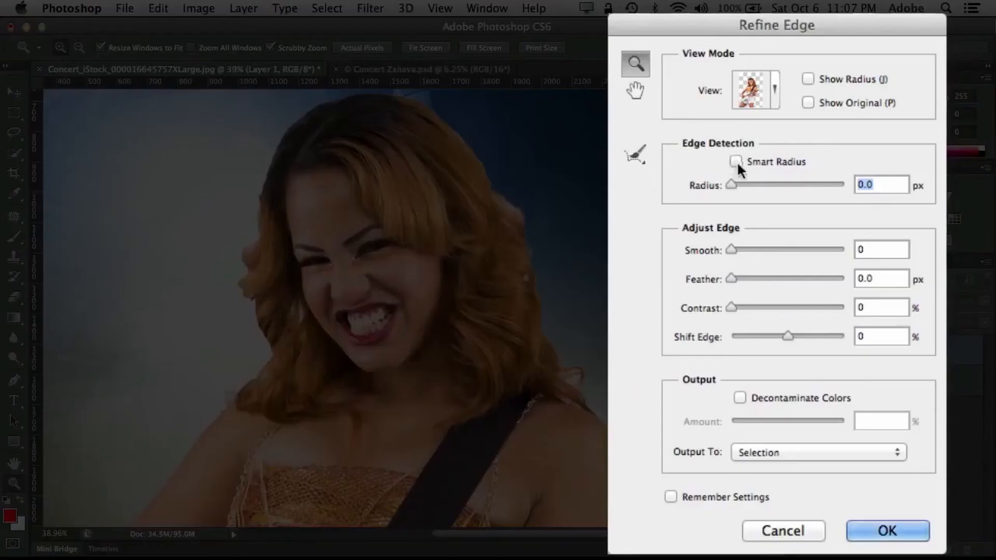
pyautogui.click(746, 192)
pyautogui.moveTo(733, 183); pyautogui.dragTo(775, 188)
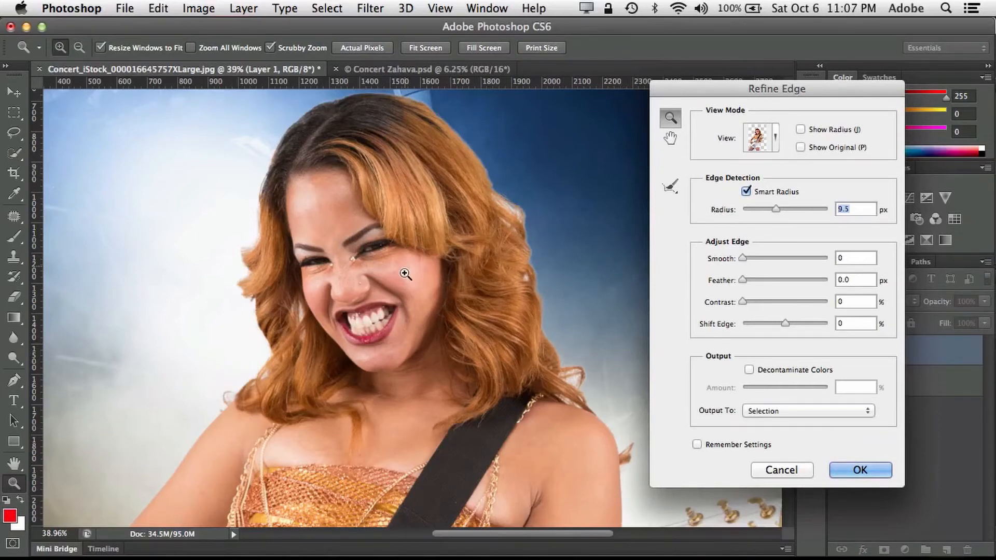
# Brush along the outer edges of the guitarist's hair with the Refine Radius tool at size 70 to recover the fine strands
pyautogui.click(671, 185)
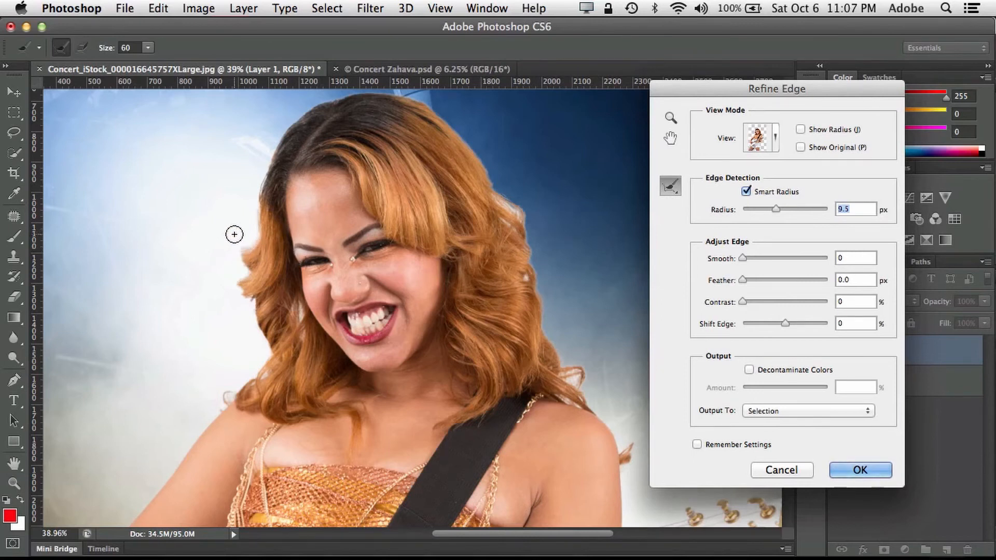
pyautogui.press(']')
pyautogui.moveTo(517, 183)
pyautogui.mouseDown()
pyautogui.moveTo(458, 130)
pyautogui.moveTo(523, 228)
pyautogui.moveTo(514, 207)
pyautogui.moveTo(554, 357)
pyautogui.moveTo(581, 375)
pyautogui.moveTo(611, 334)
pyautogui.mouseUp()
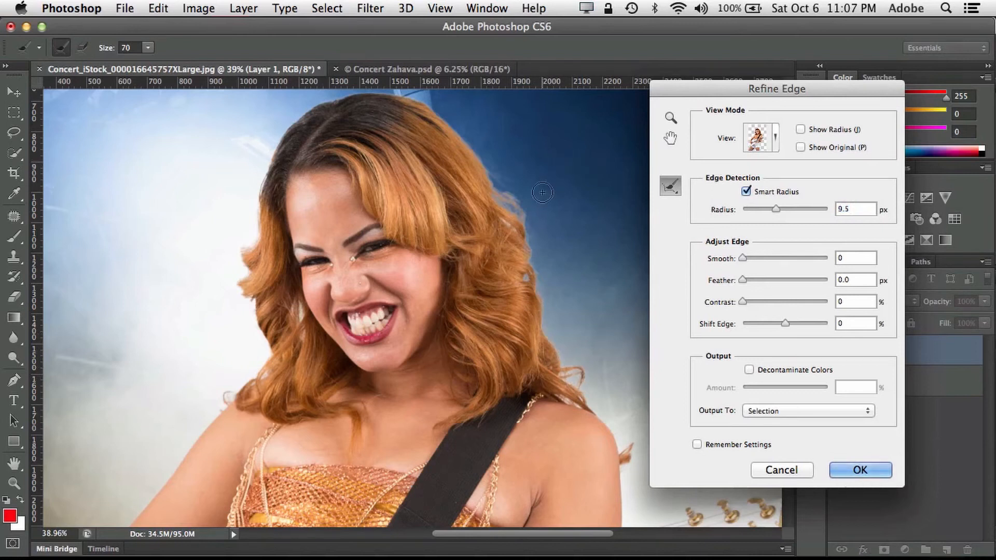
pyautogui.moveTo(525, 202); pyautogui.dragTo(483, 137)
pyautogui.moveTo(258, 186)
pyautogui.mouseDown()
pyautogui.moveTo(253, 240)
pyautogui.moveTo(234, 257)
pyautogui.moveTo(265, 353)
pyautogui.moveTo(234, 387)
pyautogui.mouseUp()
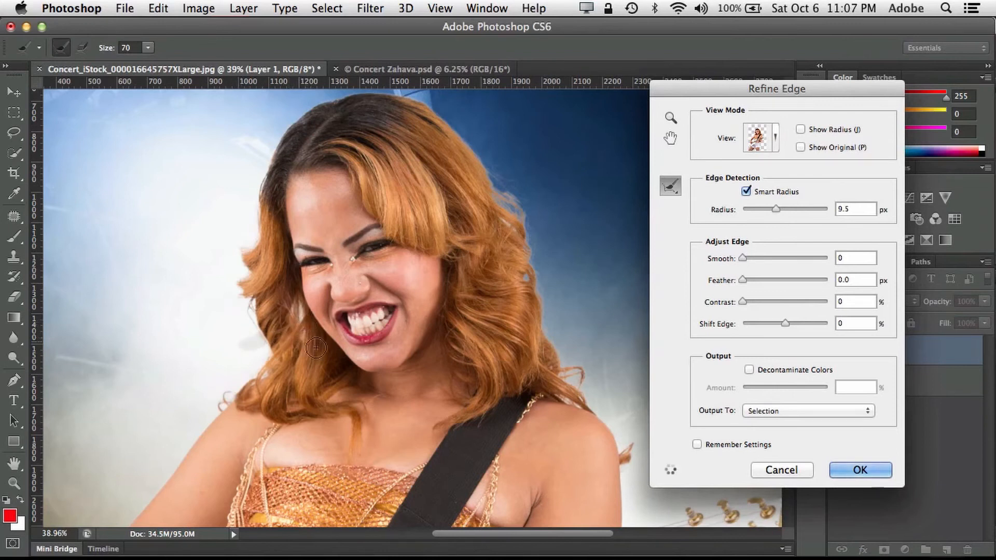
pyautogui.moveTo(247, 298)
pyautogui.mouseDown()
pyautogui.moveTo(235, 247)
pyautogui.moveTo(250, 235)
pyautogui.moveTo(274, 139)
pyautogui.moveTo(289, 121)
pyautogui.moveTo(331, 101)
pyautogui.moveTo(404, 95)
pyautogui.moveTo(452, 111)
pyautogui.moveTo(472, 144)
pyautogui.moveTo(430, 104)
pyautogui.mouseUp()
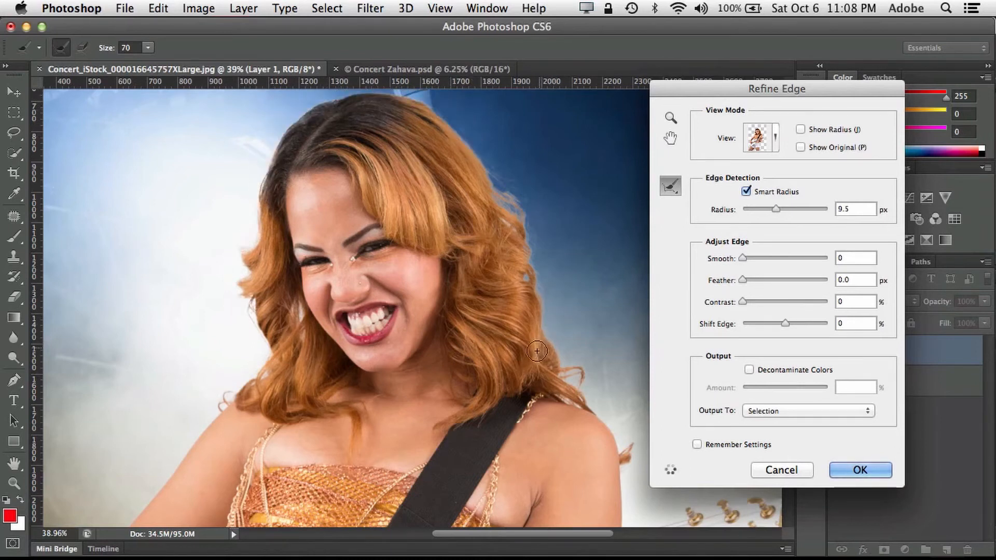
# Brush with the Refine Radius tool along the chain edge beside the body and the guitar edge inside the bent arm
pyautogui.moveTo(481, 371)
pyautogui.mouseDown()
pyautogui.moveTo(385, 181)
pyautogui.moveTo(379, 145)
pyautogui.mouseUp()
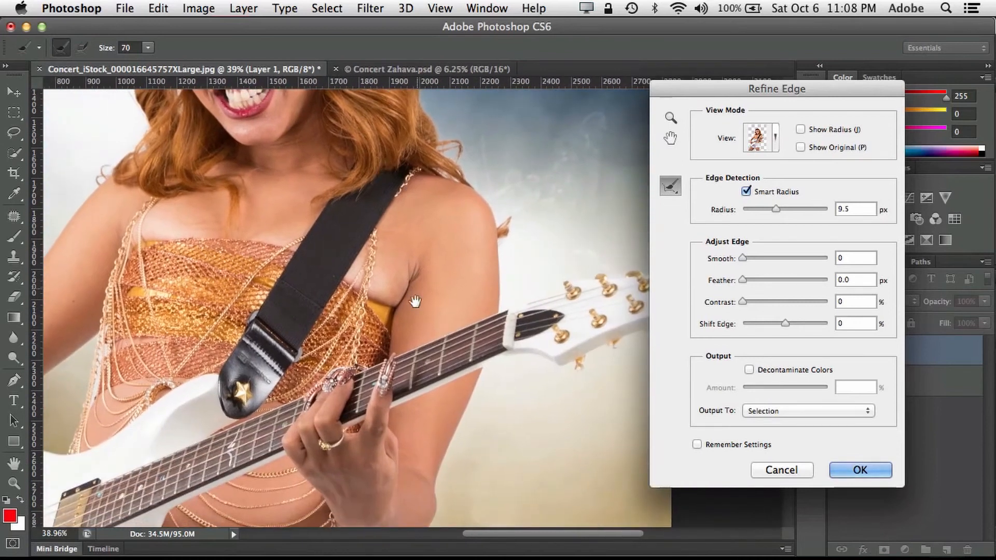
pyautogui.moveTo(406, 340); pyautogui.dragTo(521, 178)
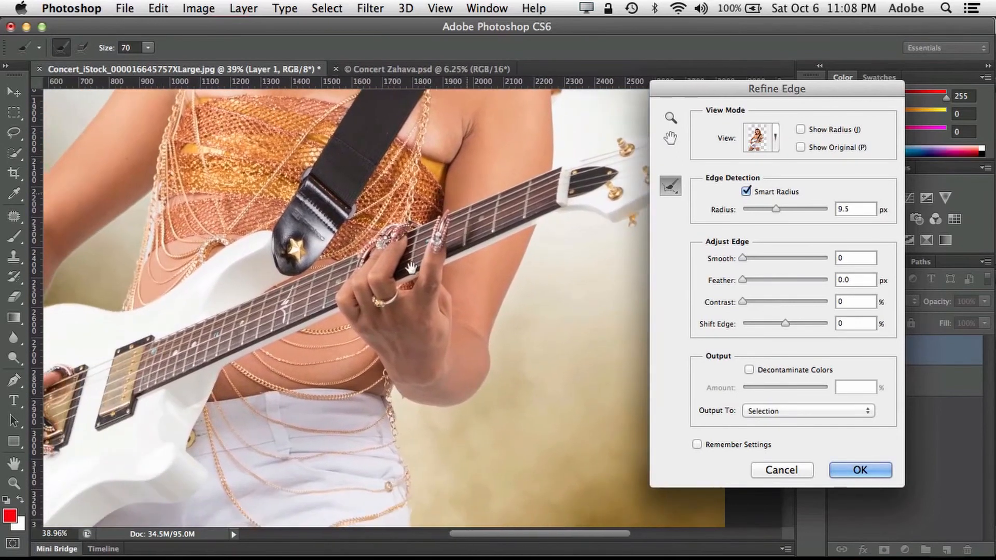
pyautogui.moveTo(434, 312); pyautogui.dragTo(596, 337)
pyautogui.moveTo(438, 285); pyautogui.dragTo(472, 332)
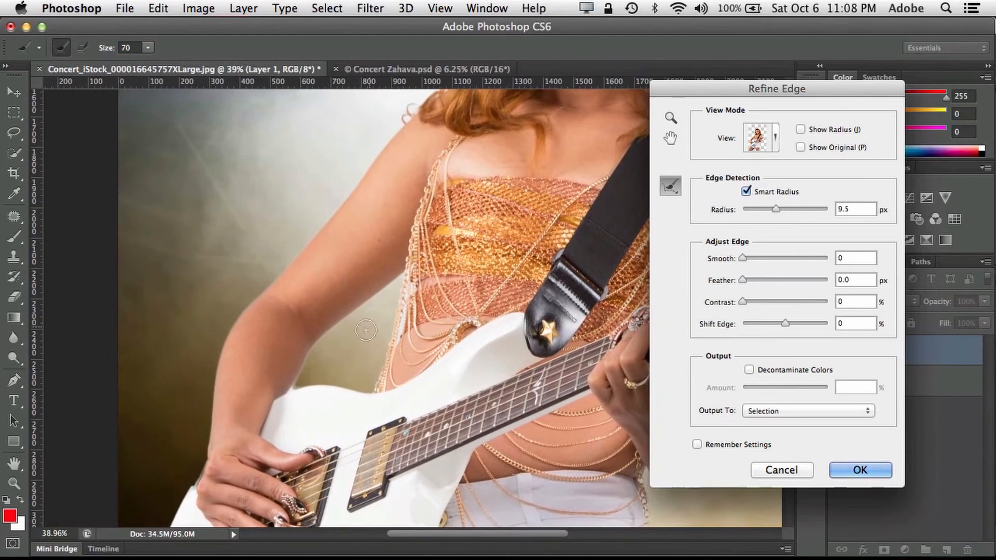
pyautogui.moveTo(388, 323)
pyautogui.mouseDown()
pyautogui.moveTo(388, 349)
pyautogui.moveTo(402, 281)
pyautogui.mouseUp()
pyautogui.moveTo(328, 357); pyautogui.dragTo(293, 393)
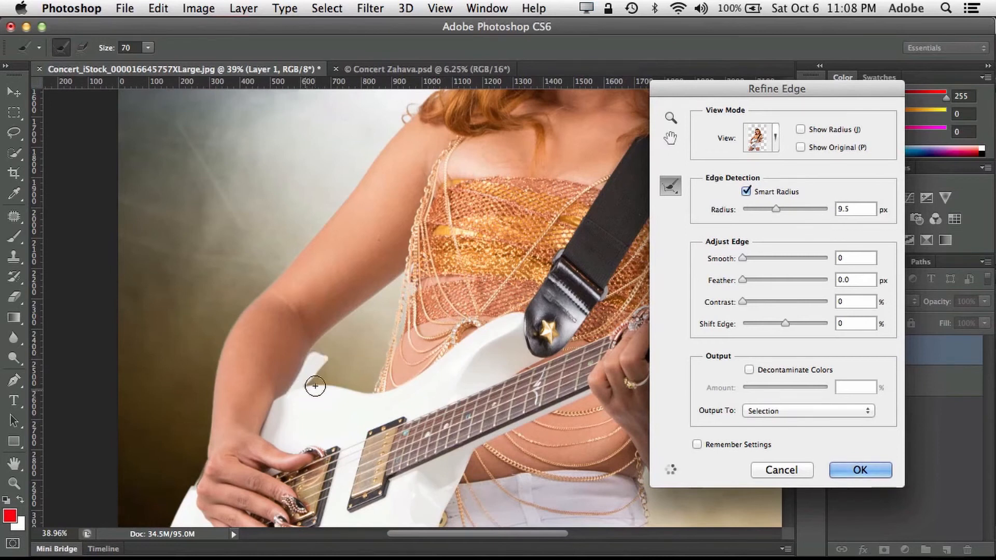
# Adjust the refined selection edge with Shift Edge at -15% and Contrast at 13%
pyautogui.moveTo(510, 225)
pyautogui.mouseDown()
pyautogui.moveTo(488, 281)
pyautogui.moveTo(403, 380)
pyautogui.moveTo(443, 306)
pyautogui.moveTo(428, 368)
pyautogui.mouseUp()
pyautogui.moveTo(461, 323); pyautogui.dragTo(453, 353)
pyautogui.moveTo(558, 375)
pyautogui.mouseDown()
pyautogui.moveTo(537, 334)
pyautogui.moveTo(554, 386)
pyautogui.moveTo(554, 356)
pyautogui.moveTo(527, 310)
pyautogui.moveTo(565, 393)
pyautogui.moveTo(589, 393)
pyautogui.mouseUp()
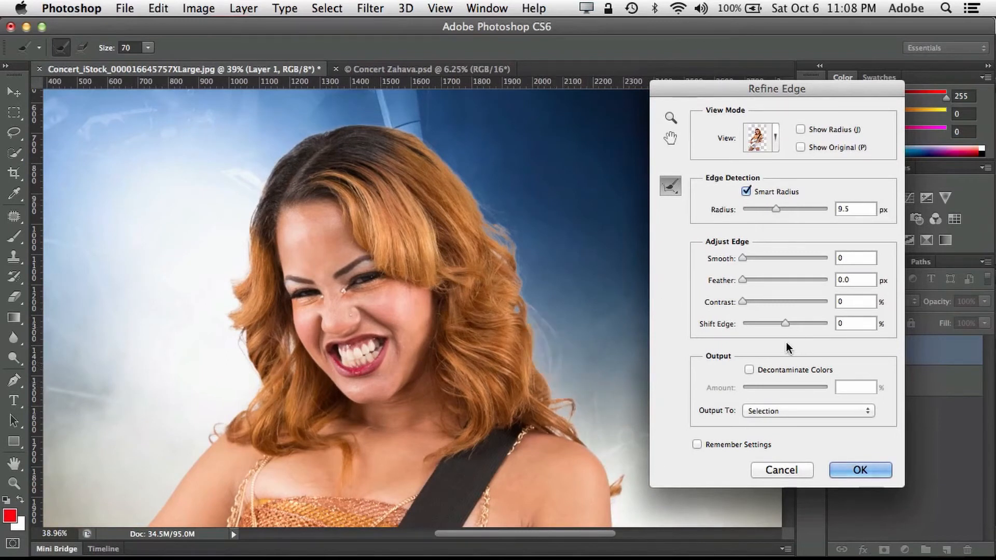
pyautogui.moveTo(785, 323); pyautogui.dragTo(779, 322)
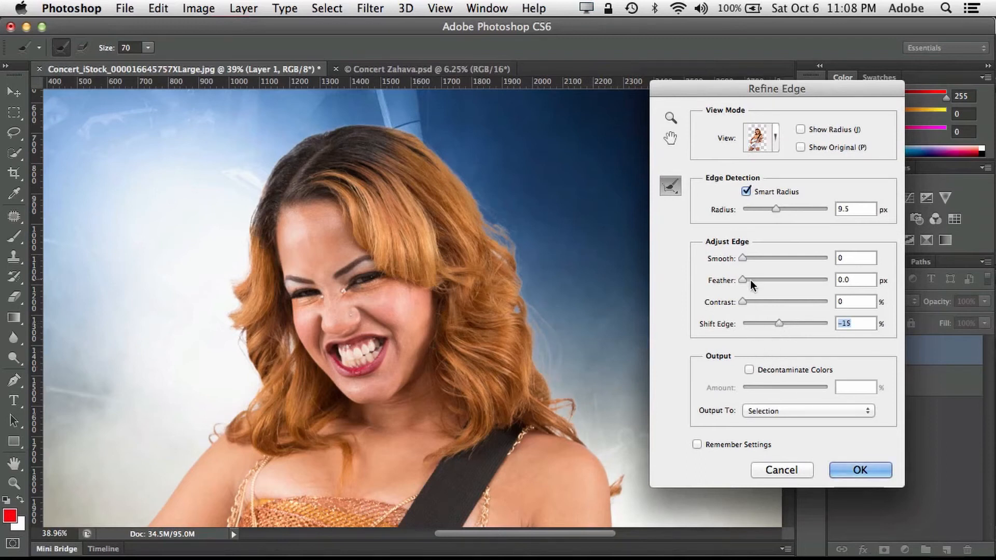
pyautogui.moveTo(742, 301); pyautogui.dragTo(753, 301)
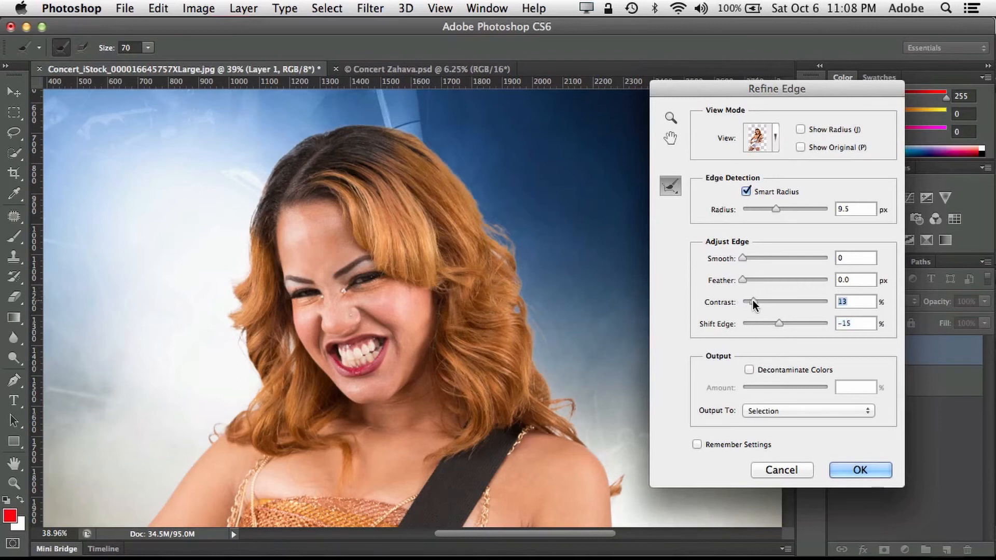
# Decontaminate the edge colors by 61% and output the refined selection to a new layer with layer mask
pyautogui.click(749, 370)
pyautogui.moveTo(783, 388); pyautogui.dragTo(795, 387)
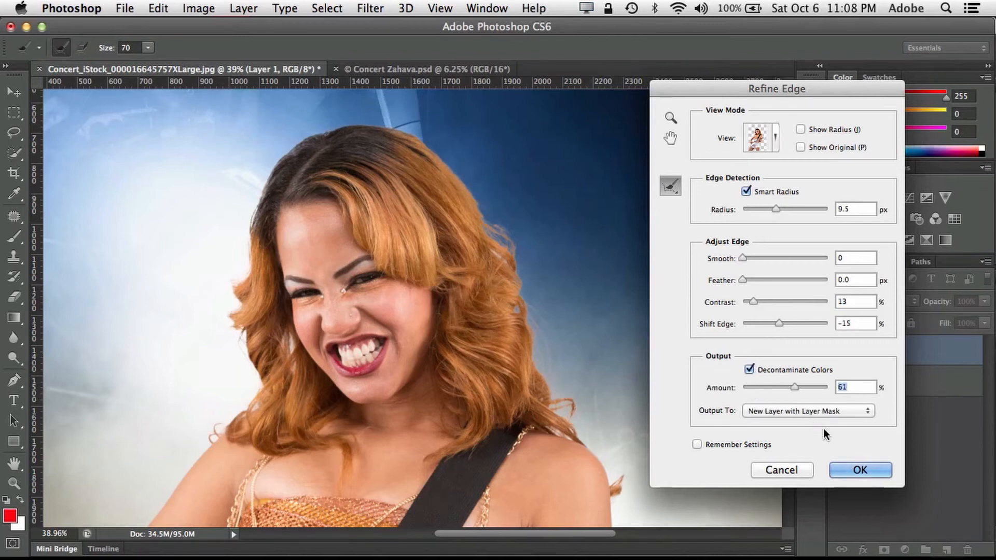
pyautogui.click(856, 470)
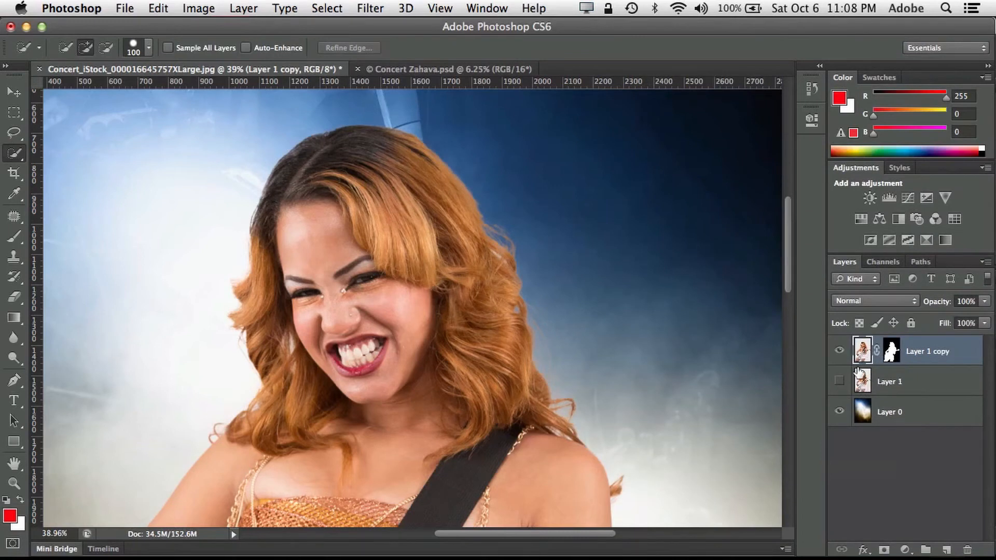
# Darken the guitarist on Layer 1 copy with an Exposure adjustment of -0.27
pyautogui.press('super+minus')
pyautogui.press('super+minus')
pyautogui.press('super+minus')
pyautogui.press('super+minus')
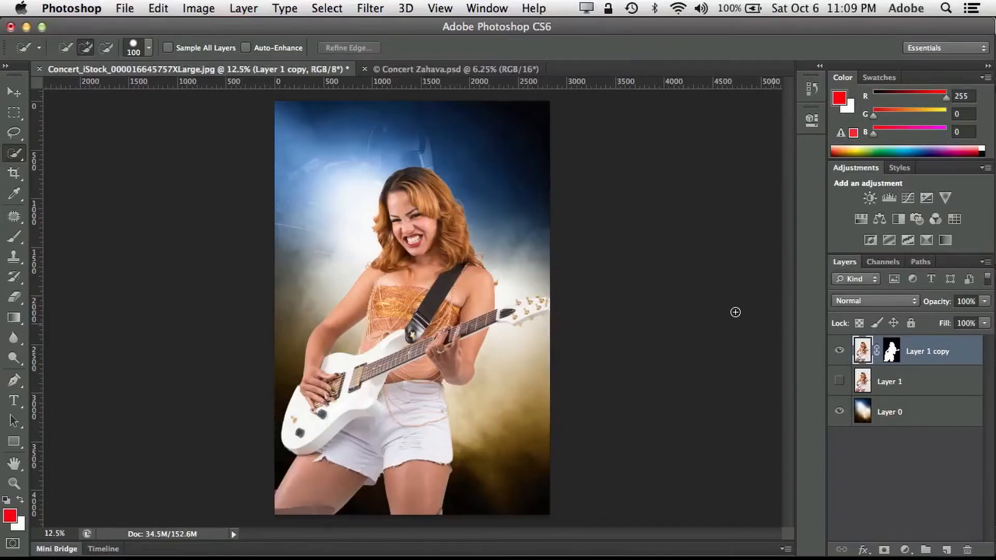
pyautogui.click(199, 9)
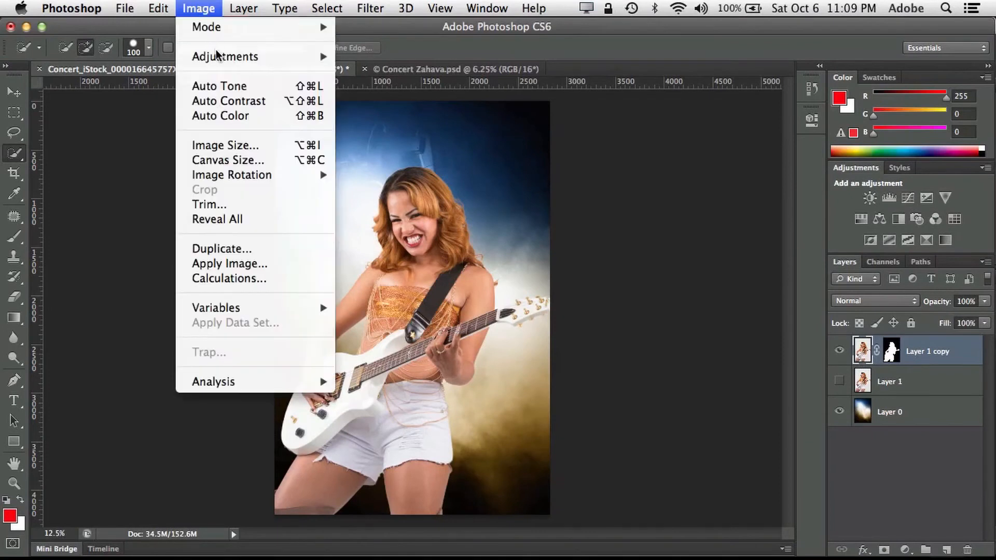
pyautogui.moveTo(228, 56)
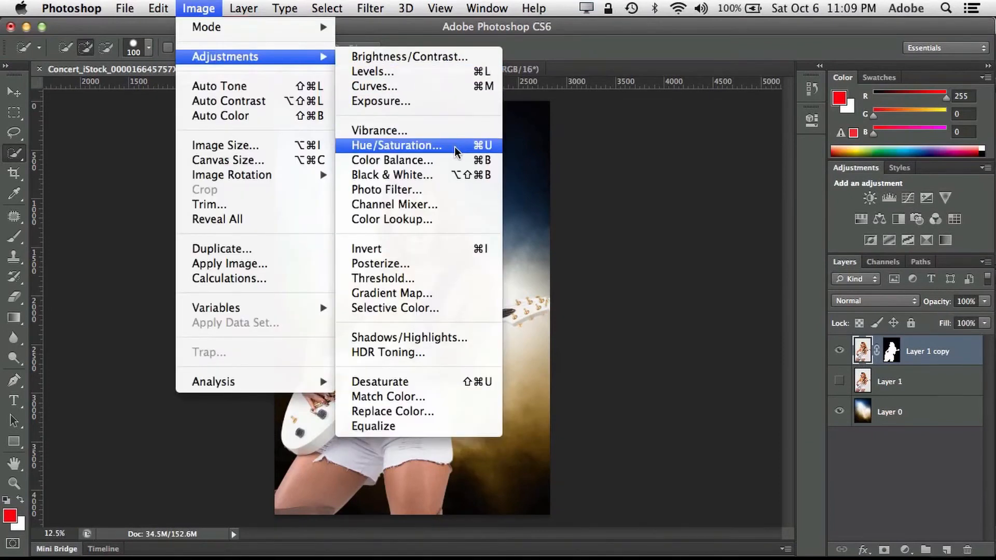
pyautogui.click(447, 102)
pyautogui.moveTo(632, 239); pyautogui.dragTo(627, 242)
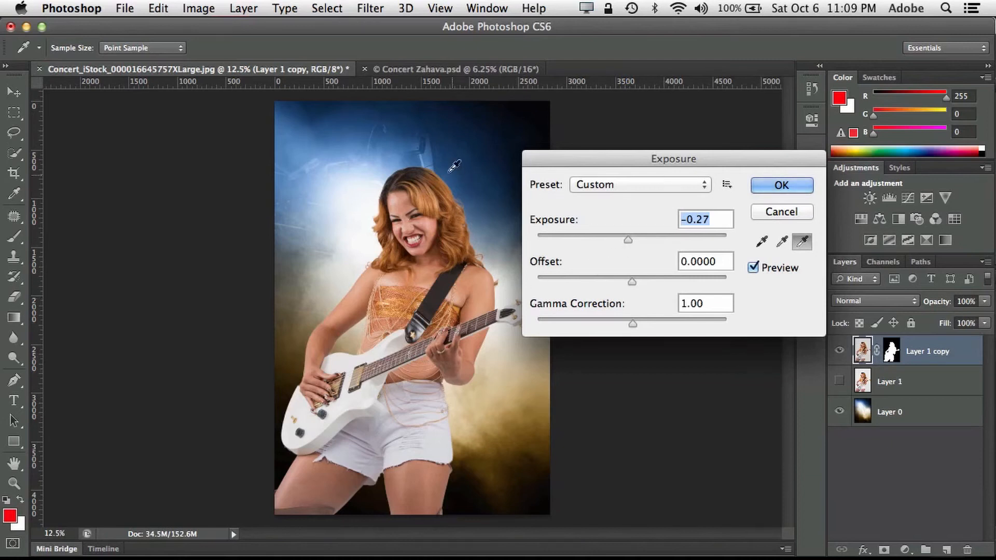
pyautogui.click(758, 187)
pyautogui.press('w')
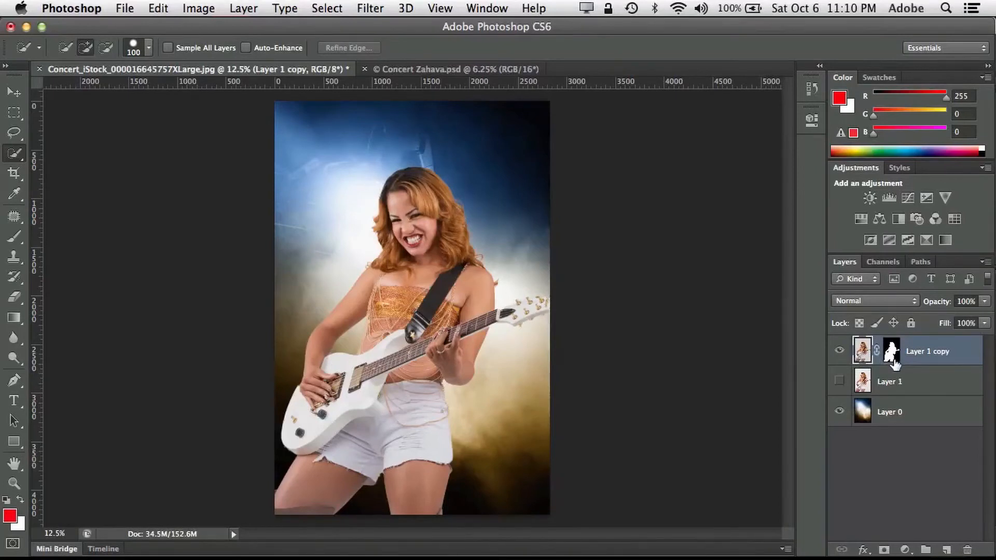
# Load the mask of Layer 1 copy as a selection and copy that area of Layer 0 to a new layer
pyautogui.click(840, 411)
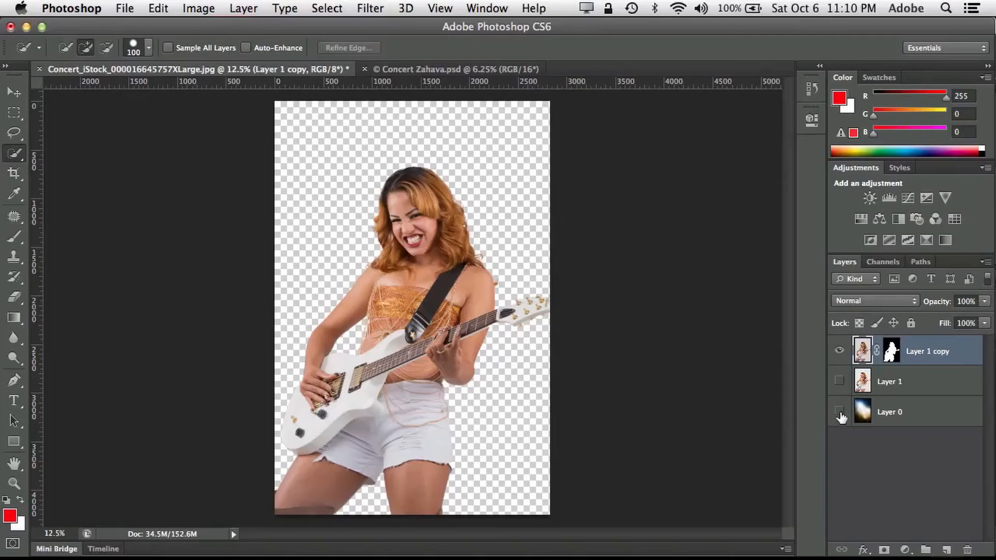
pyautogui.click(840, 413)
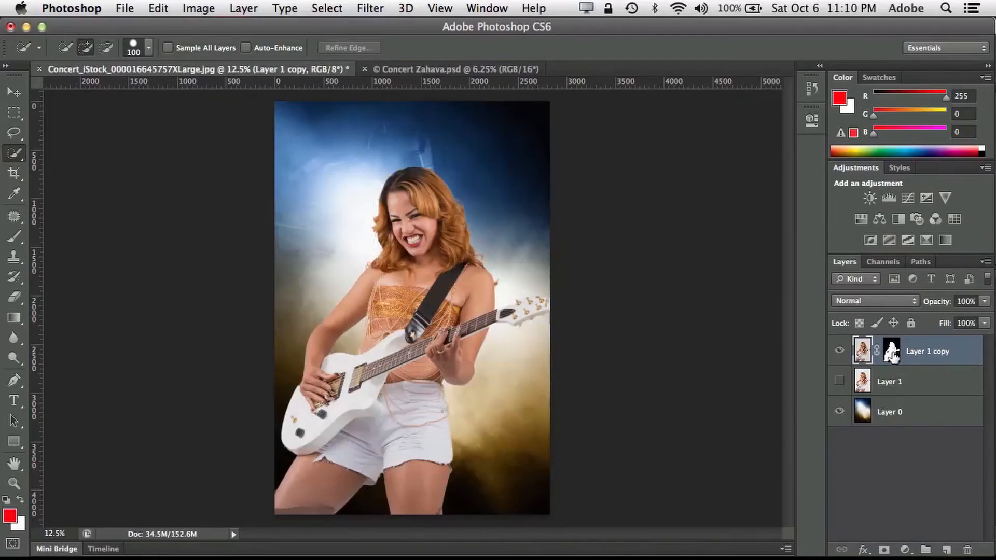
pyautogui.press('super')
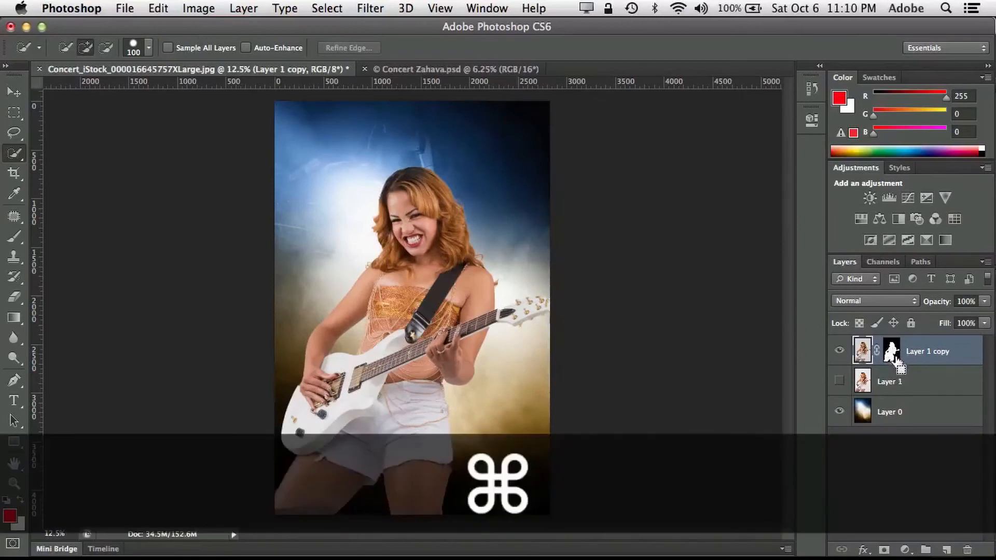
pyautogui.keyDown('super'); pyautogui.click(891, 355); pyautogui.keyUp('super')
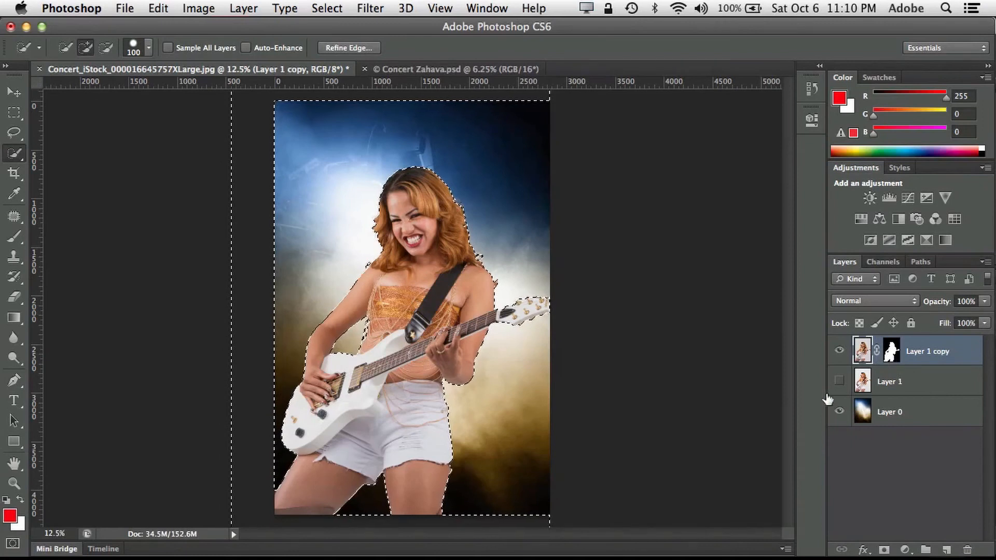
pyautogui.click(863, 419)
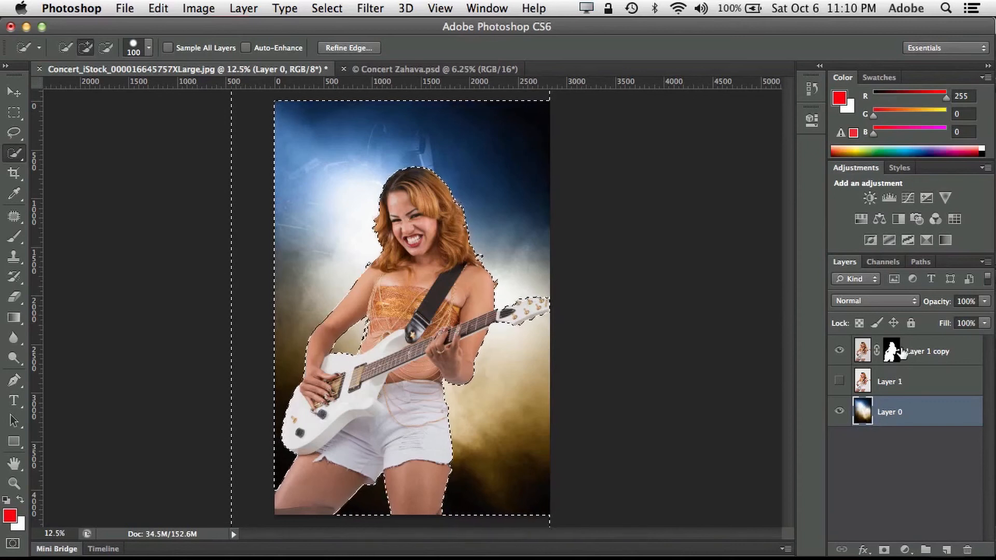
pyautogui.click(244, 9)
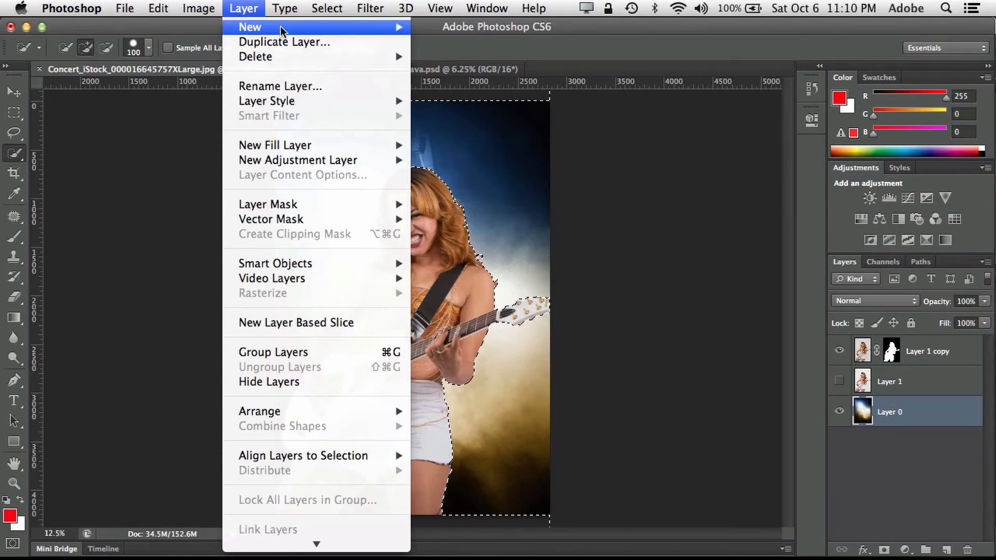
pyautogui.moveTo(326, 26)
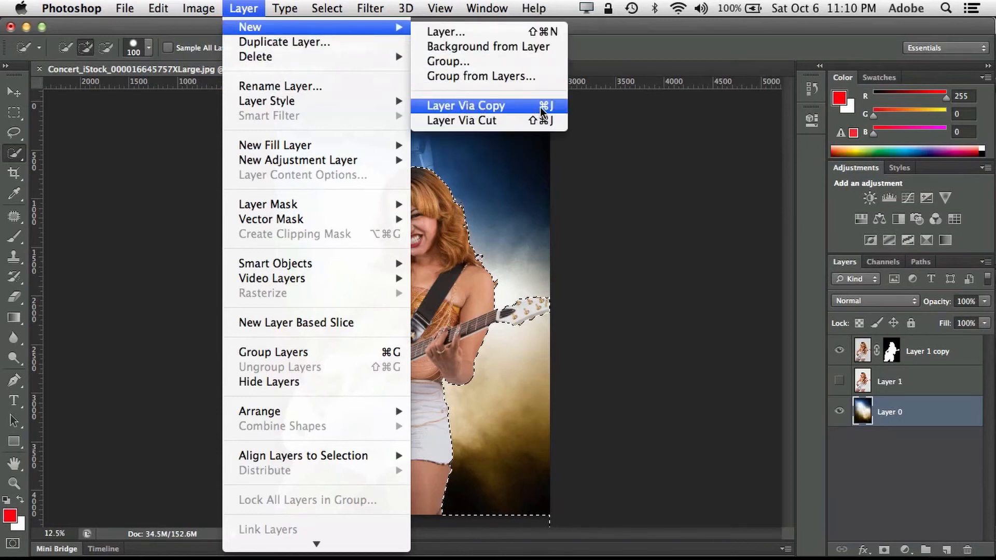
pyautogui.click(504, 107)
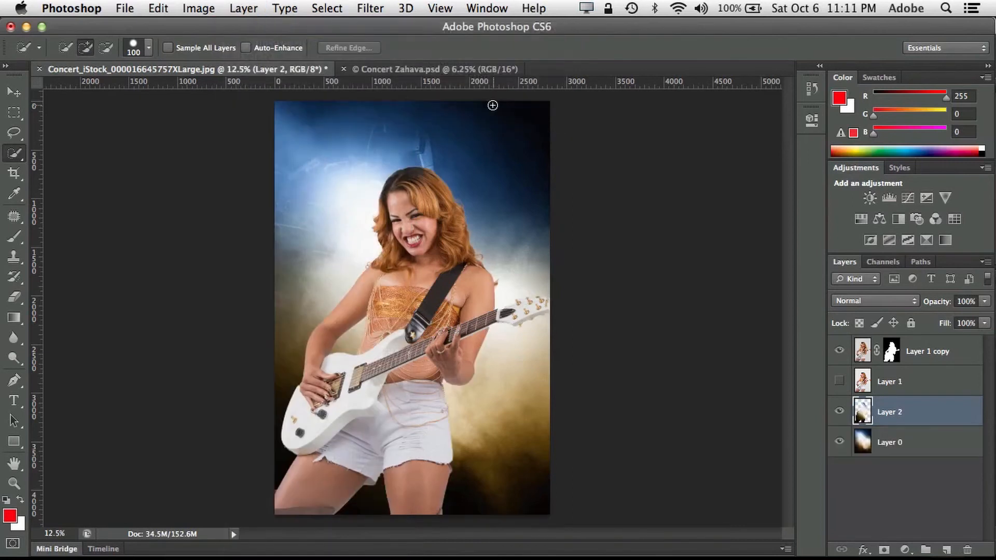
# Hide Layer 0 and Layer 1 copy to inspect Layer 2 on its own, and show both layers again
pyautogui.click(839, 442)
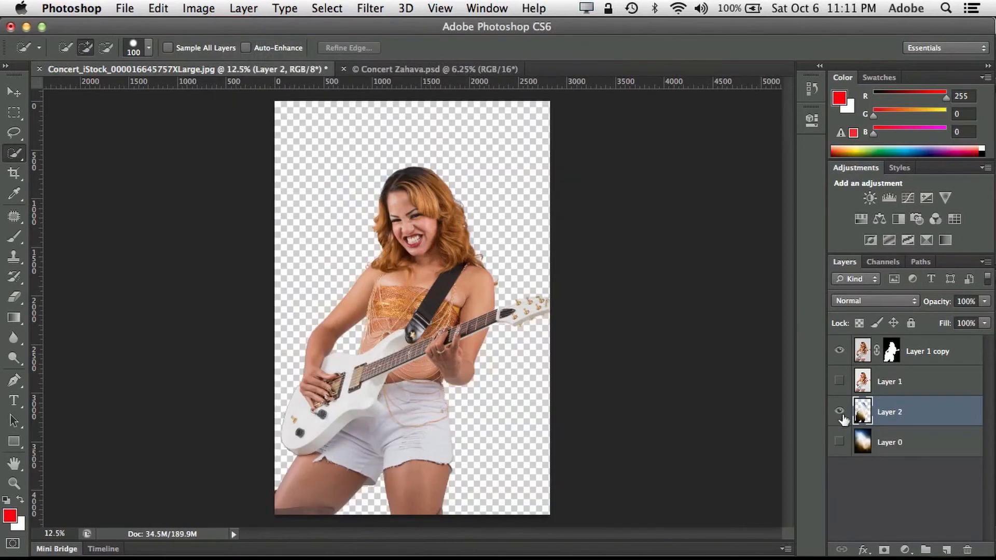
pyautogui.click(840, 351)
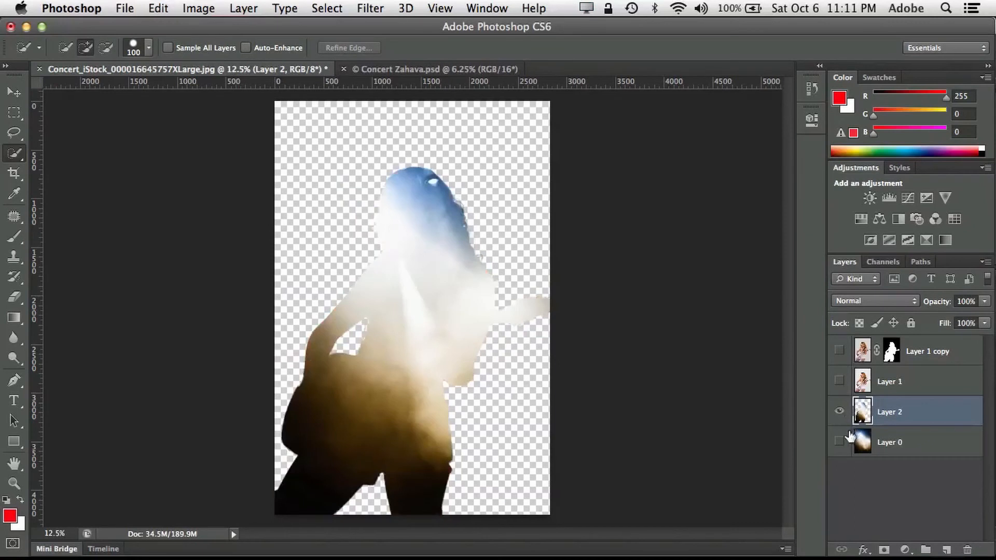
pyautogui.click(839, 440)
pyautogui.click(839, 351)
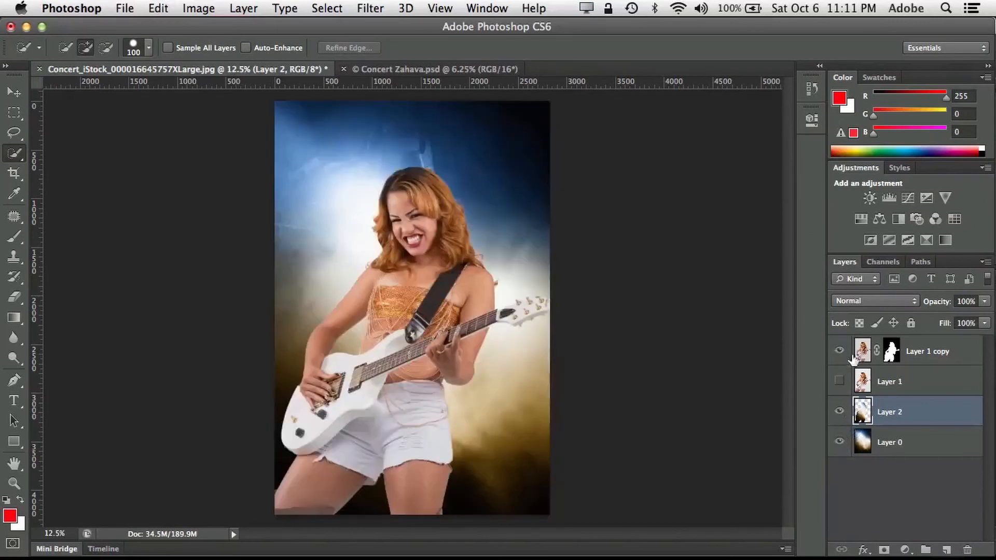
# Move Layer 2 above Layer 1 copy, blend it in Color mode at 20% opacity, and compare the image without it
pyautogui.moveTo(871, 418); pyautogui.dragTo(855, 347)
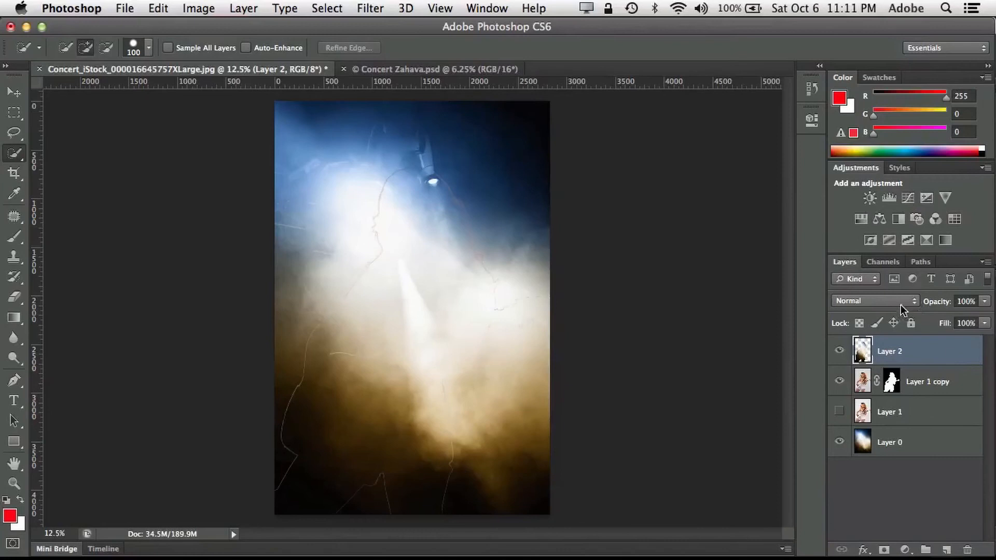
pyautogui.click(894, 299)
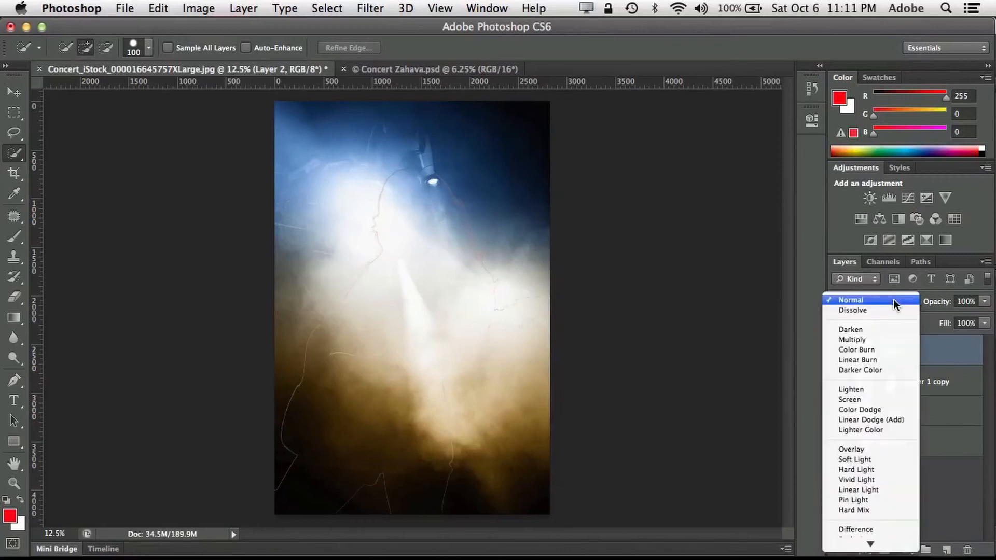
pyautogui.click(894, 300)
pyautogui.click(889, 297)
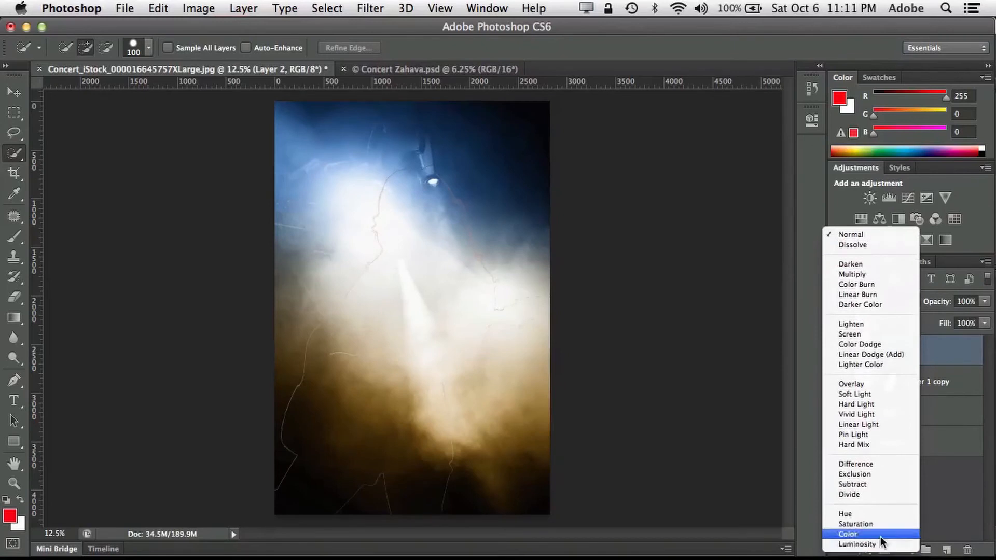
pyautogui.click(881, 536)
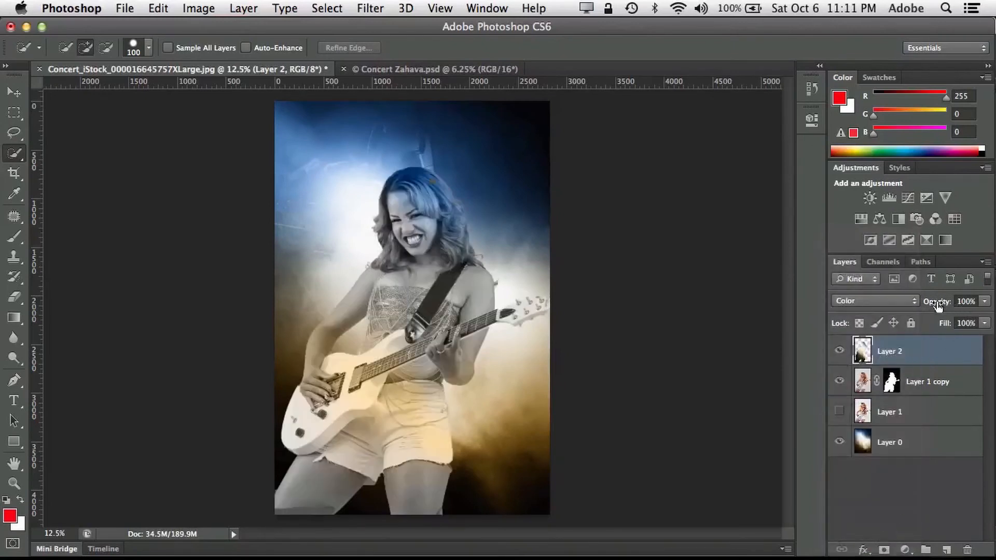
pyautogui.moveTo(938, 306)
pyautogui.mouseDown()
pyautogui.moveTo(924, 307)
pyautogui.moveTo(938, 307)
pyautogui.mouseUp()
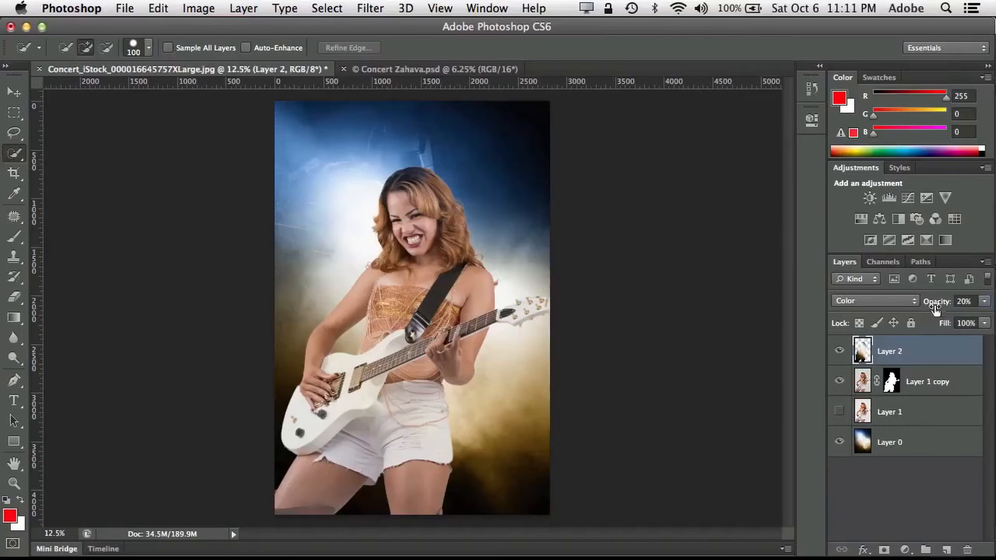
pyautogui.click(840, 351)
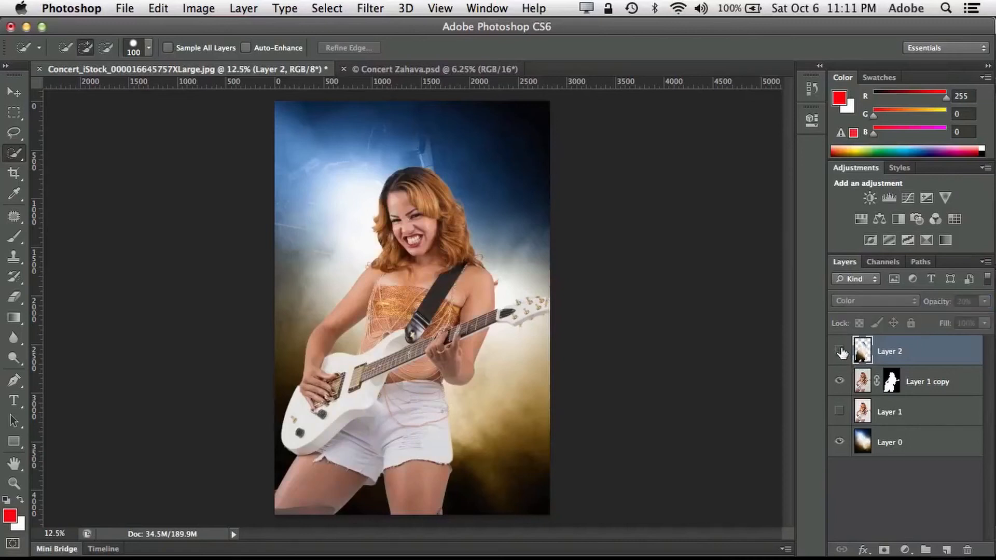
pyautogui.click(840, 351)
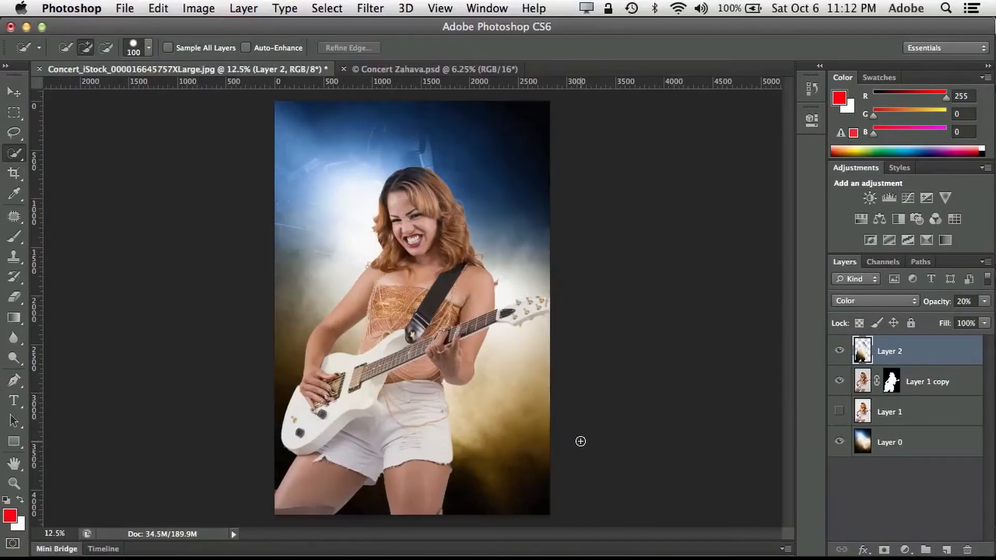
# Open the Cowgirl and Monument Valley photos from the PS Beginner folder and collapse Mini Bridge
pyautogui.click(57, 549)
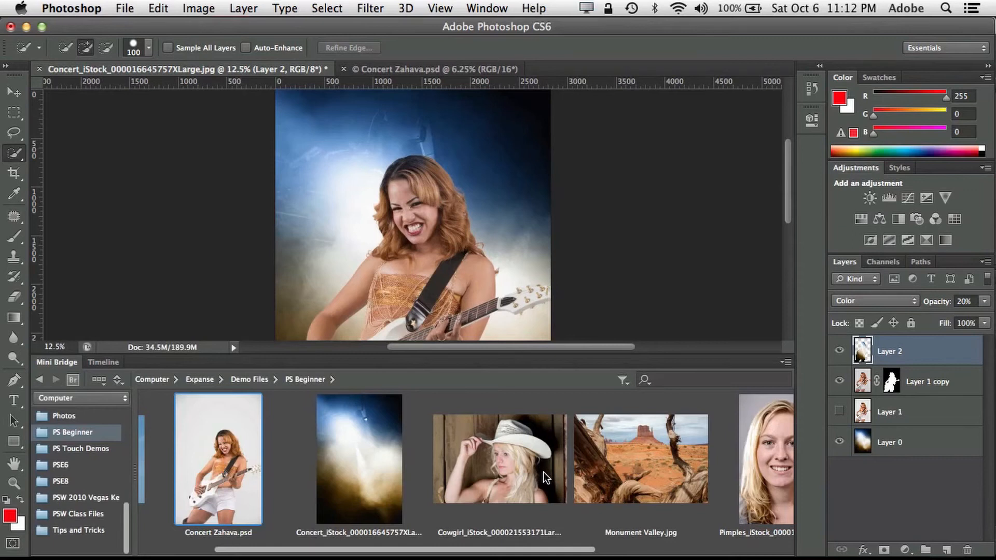
pyautogui.click(504, 471)
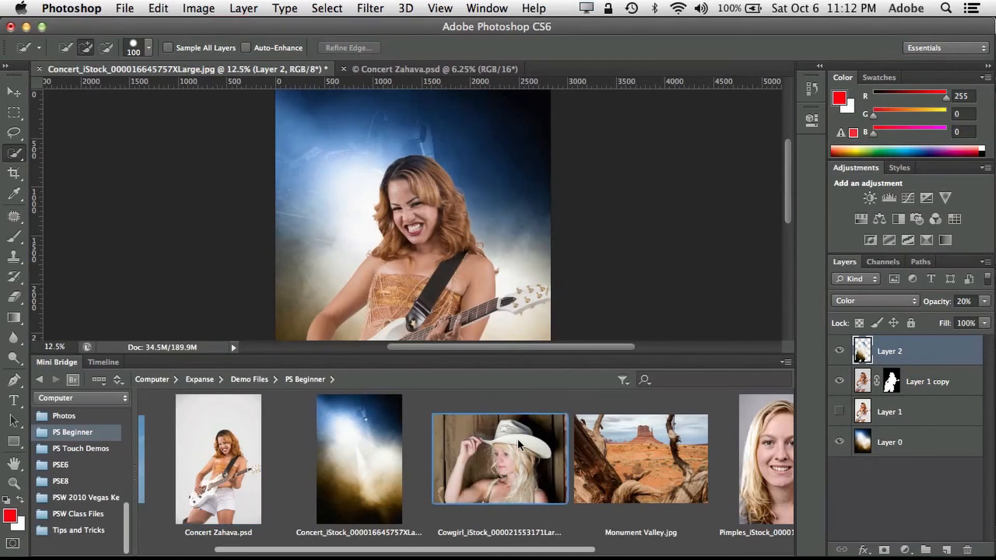
pyautogui.press('Return')
pyautogui.click(620, 445)
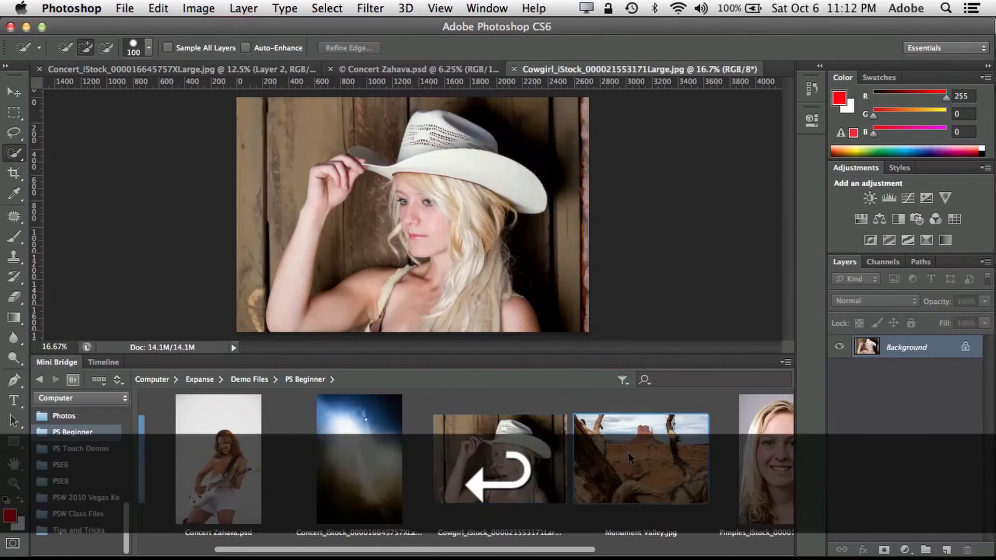
pyautogui.press('Return')
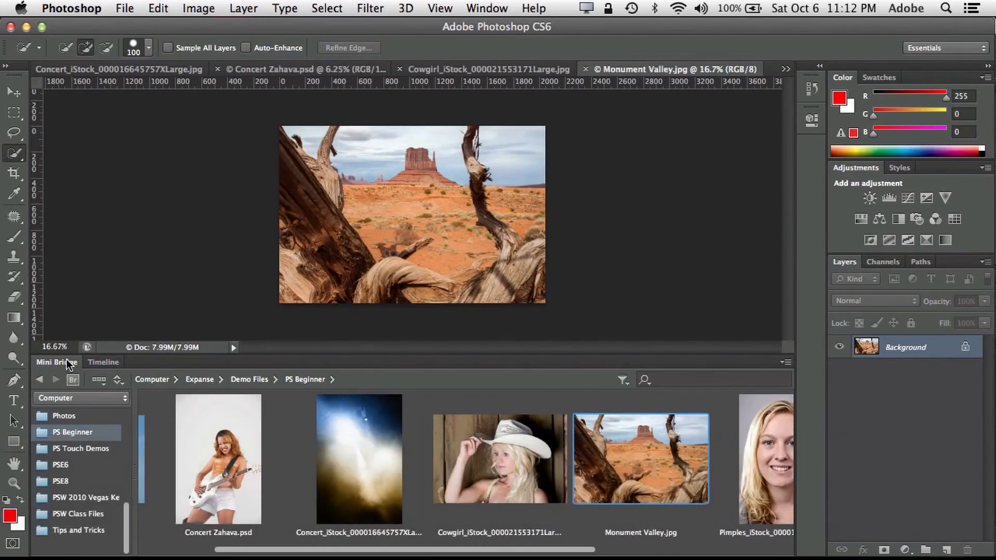
pyautogui.doubleClick(66, 362)
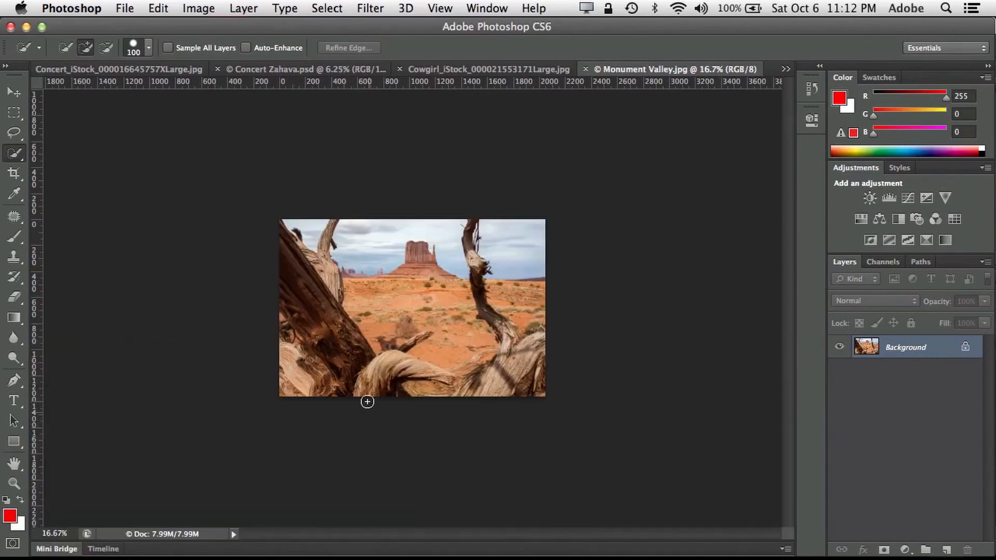
# Examine the cowgirl's hair and hat edges, and copy the Monument Valley photo into the cowgirl document, accepting the color profile conversion
pyautogui.click(487, 69)
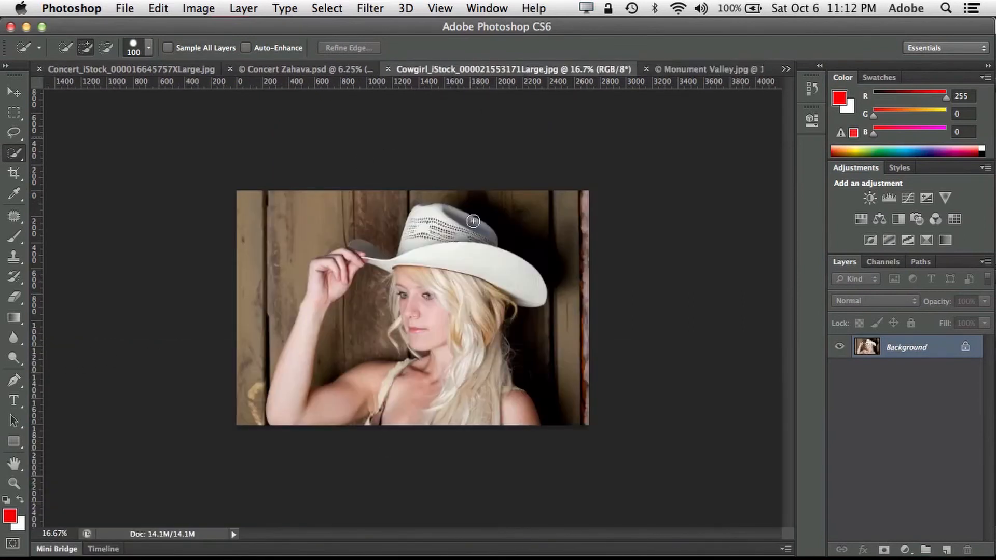
pyautogui.press('z')
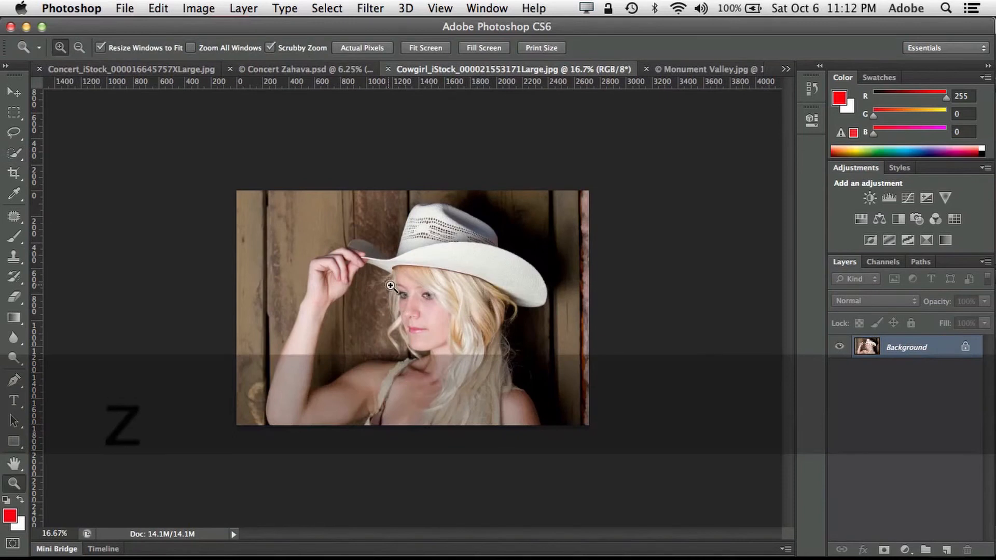
pyautogui.moveTo(414, 313); pyautogui.dragTo(456, 349)
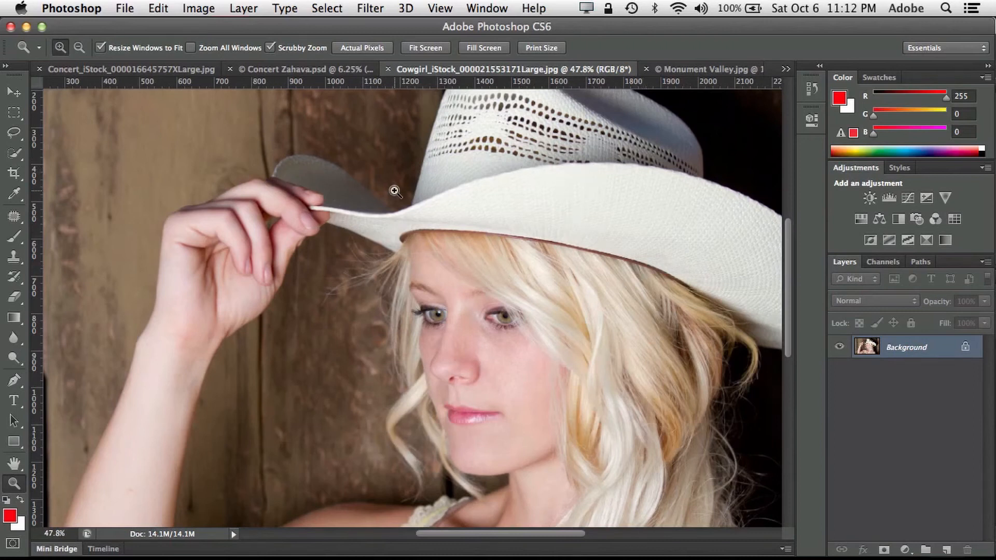
pyautogui.press('super+minus')
pyautogui.press('super+minus')
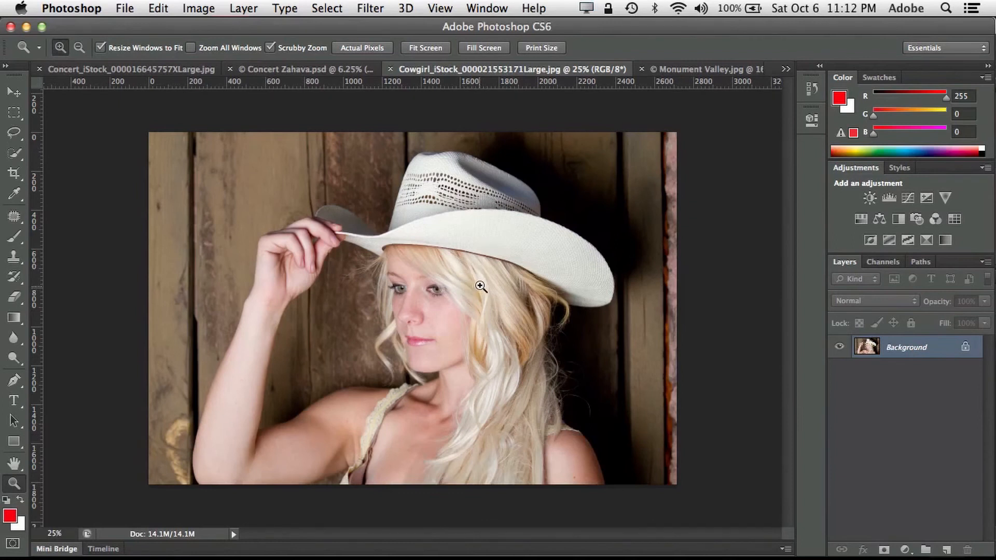
pyautogui.click(692, 68)
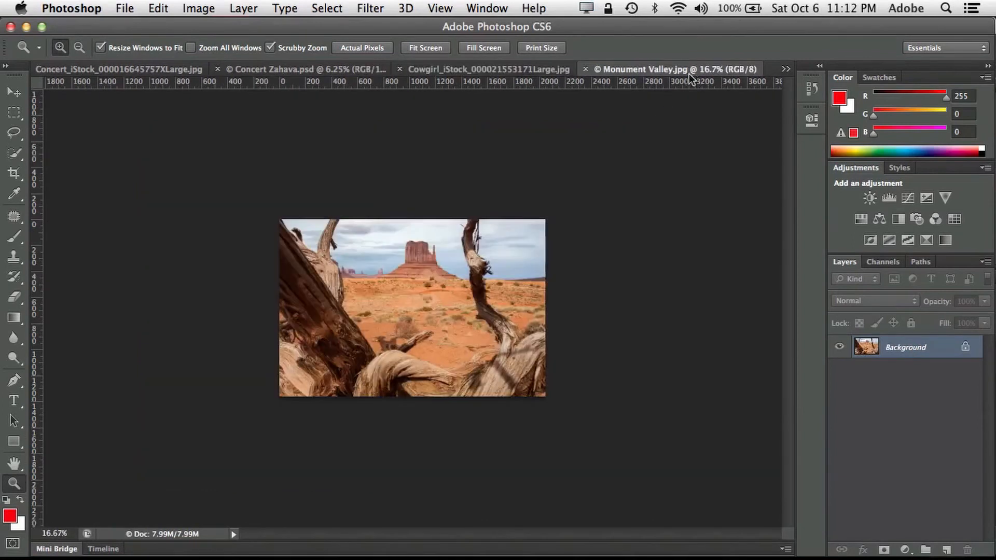
pyautogui.click(16, 94)
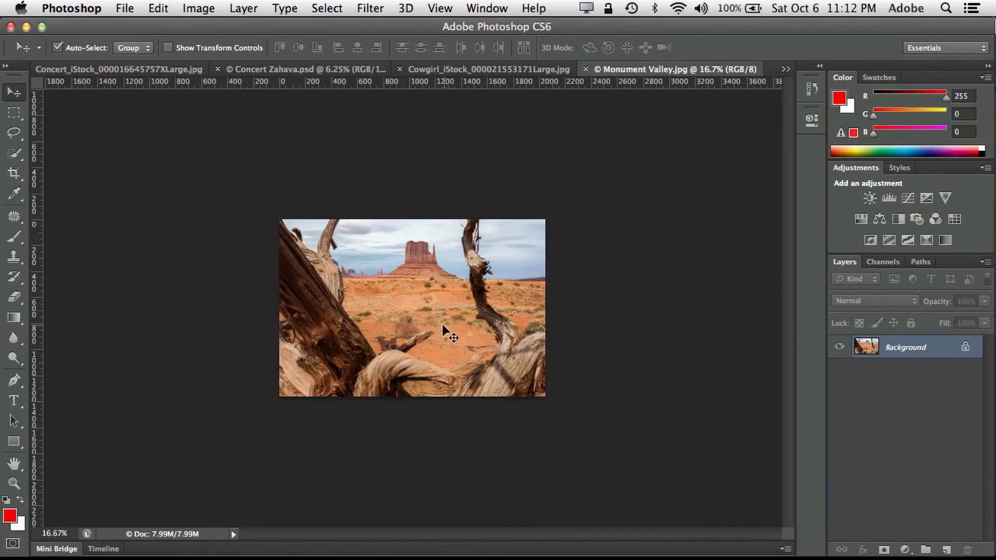
pyautogui.moveTo(444, 322); pyautogui.dragTo(476, 74)
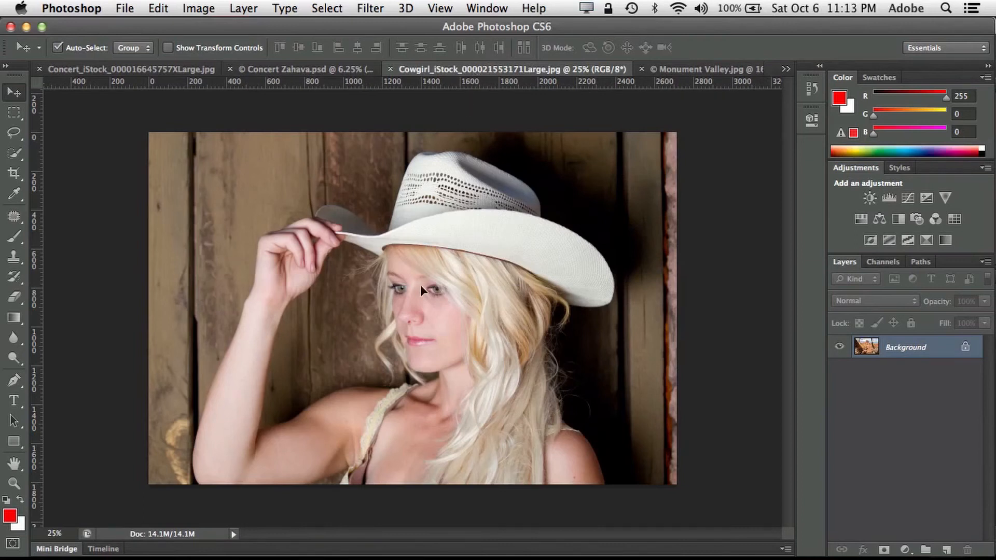
pyautogui.moveTo(427, 288); pyautogui.dragTo(427, 296)
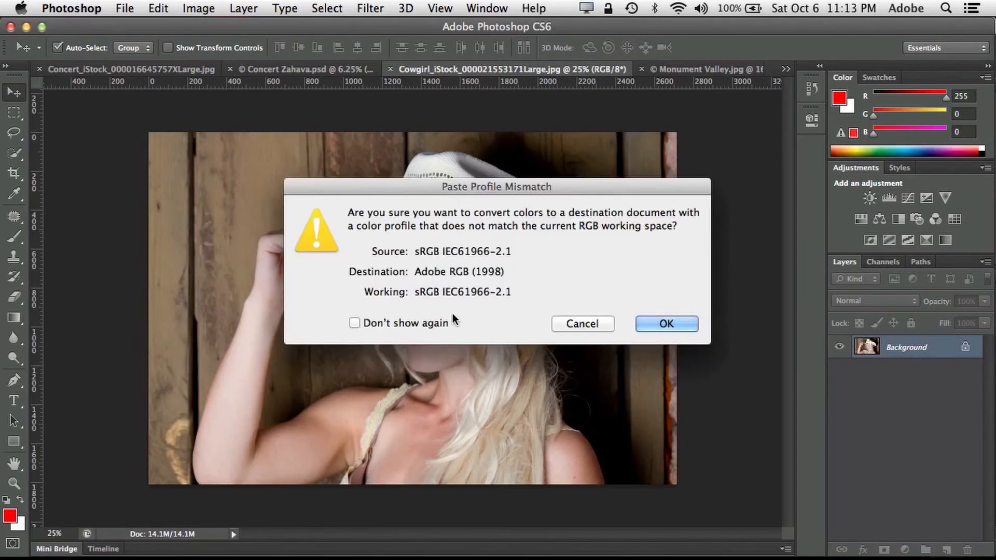
pyautogui.click(663, 325)
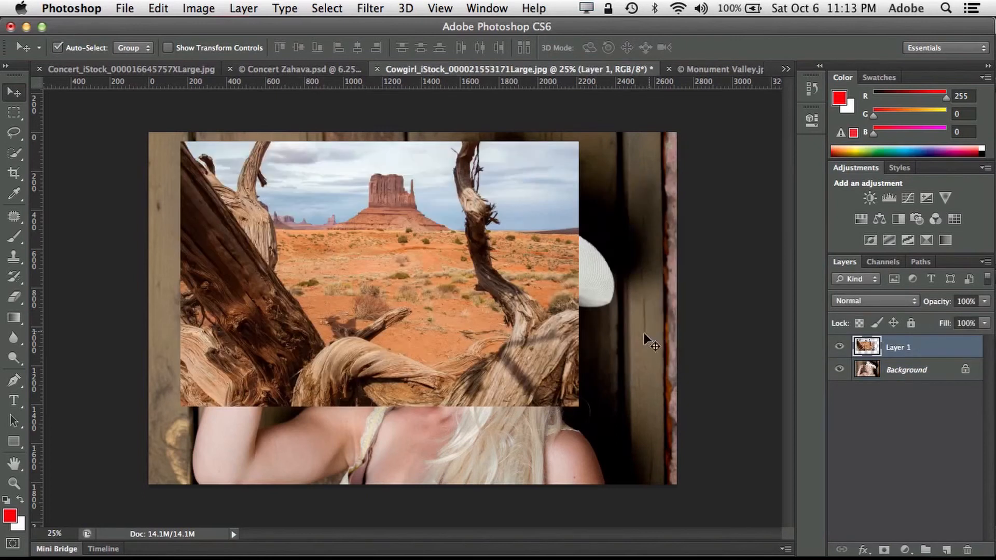
# Align the Monument Valley layer with the canvas's upper-left corner and scale it proportionally to about 134.8% so it fills the canvas
pyautogui.moveTo(490, 326); pyautogui.dragTo(462, 325)
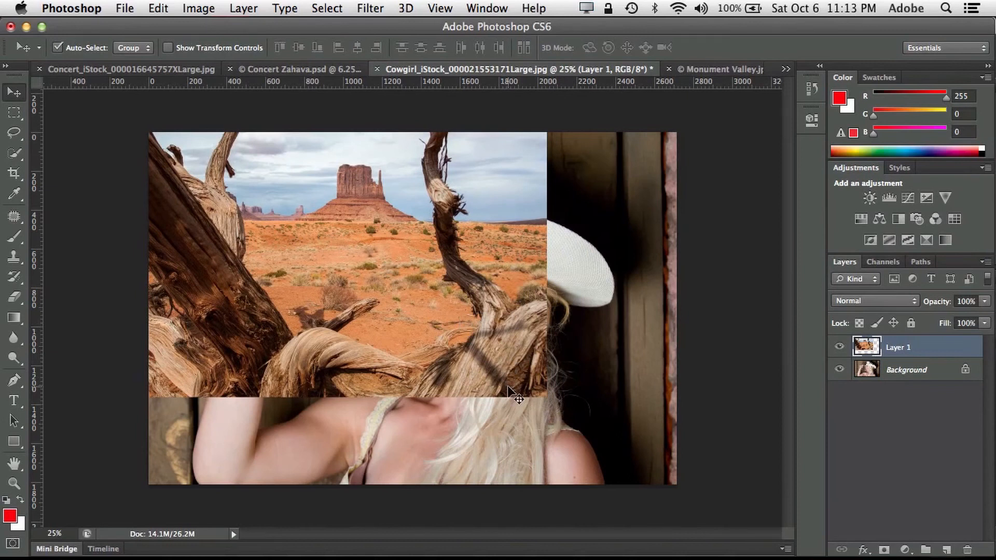
pyautogui.click(159, 9)
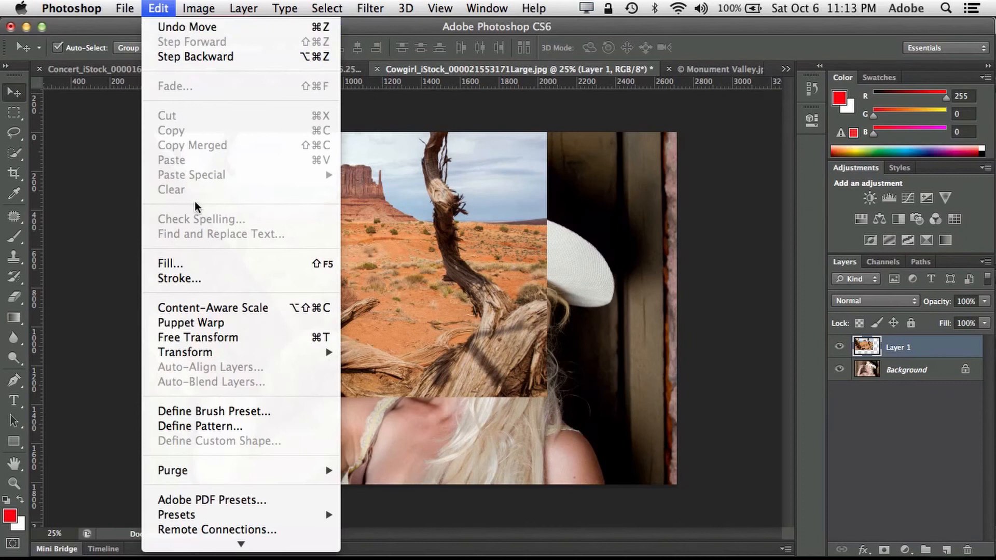
pyautogui.click(225, 336)
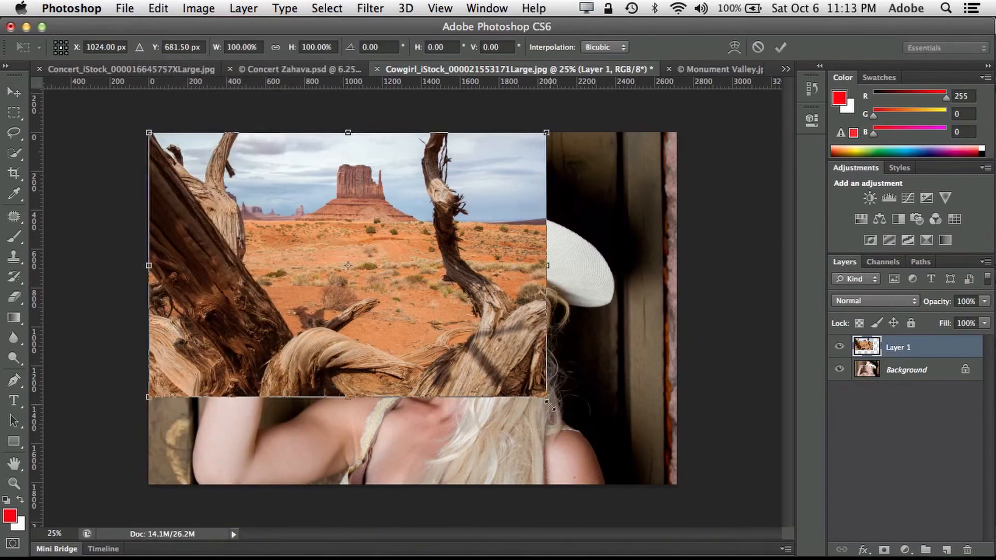
pyautogui.press('shift')
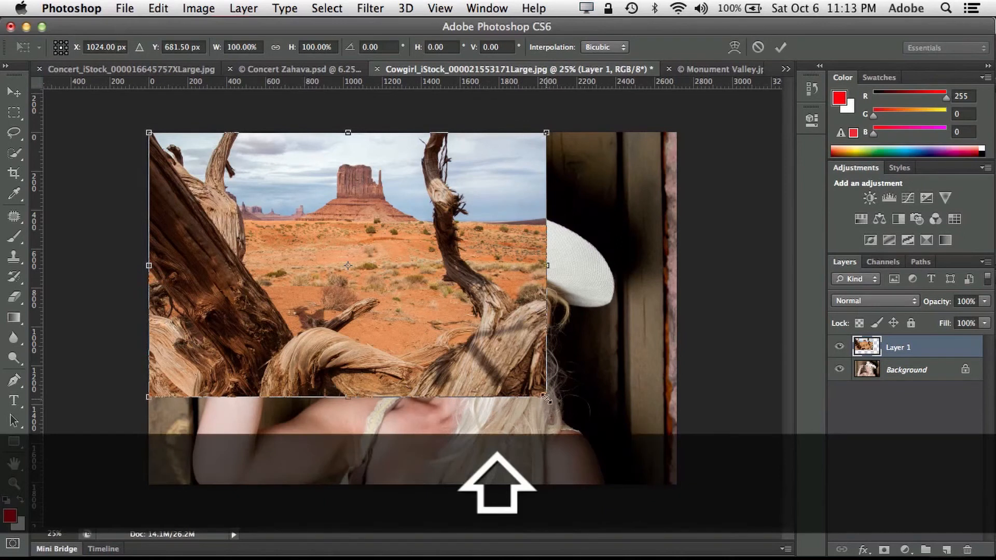
pyautogui.moveTo(547, 397); pyautogui.dragTo(674, 497)
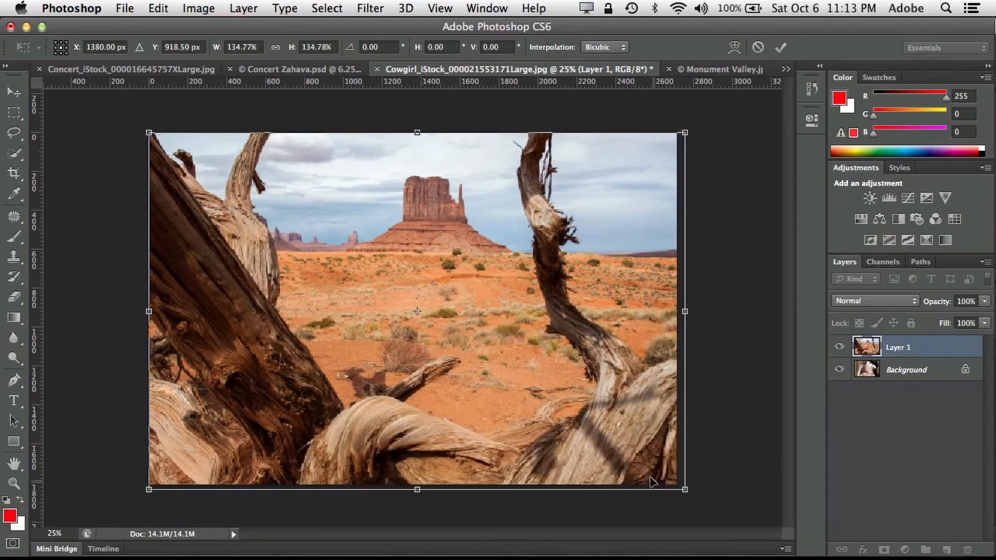
pyautogui.click(776, 49)
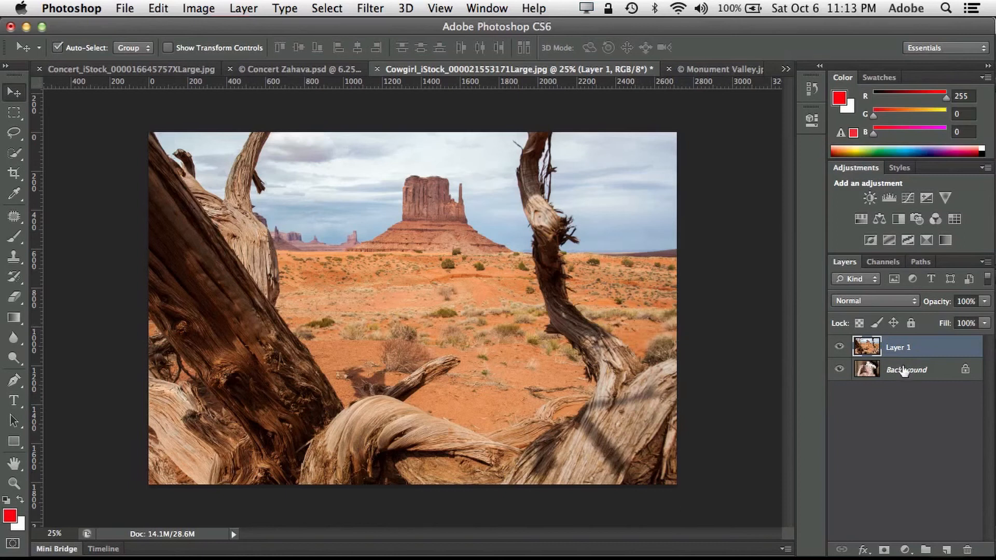
pyautogui.doubleClick(934, 371)
pyautogui.click(638, 262)
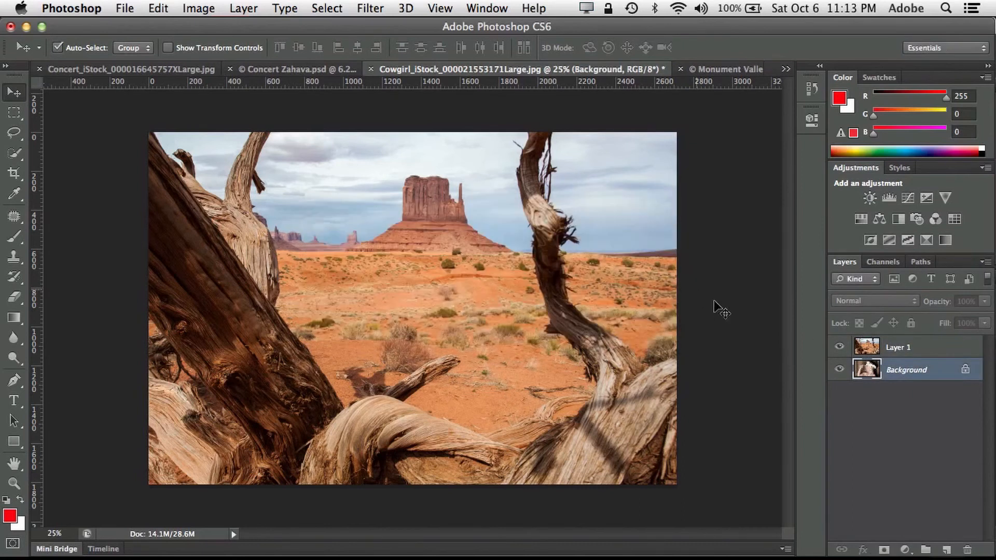
pyautogui.doubleClick(909, 369)
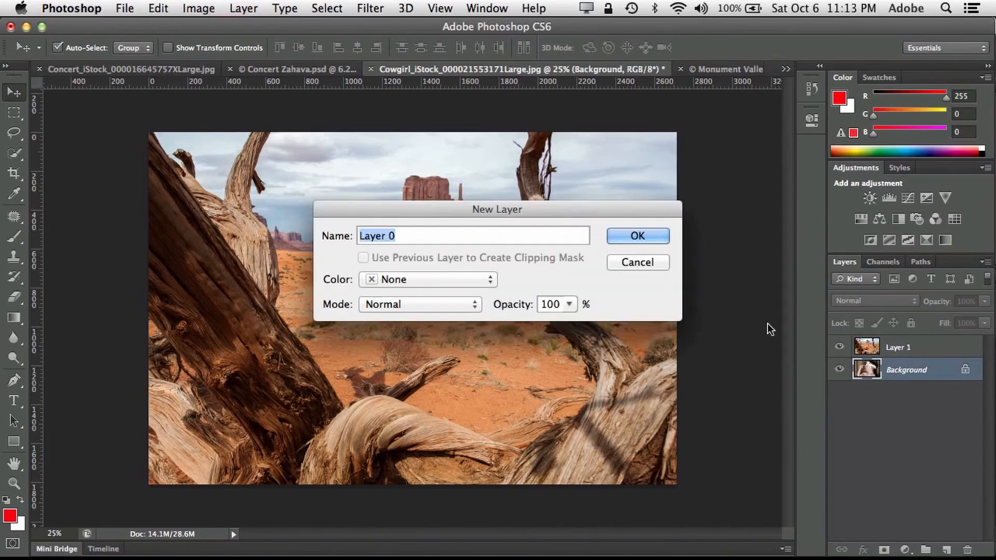
pyautogui.click(634, 265)
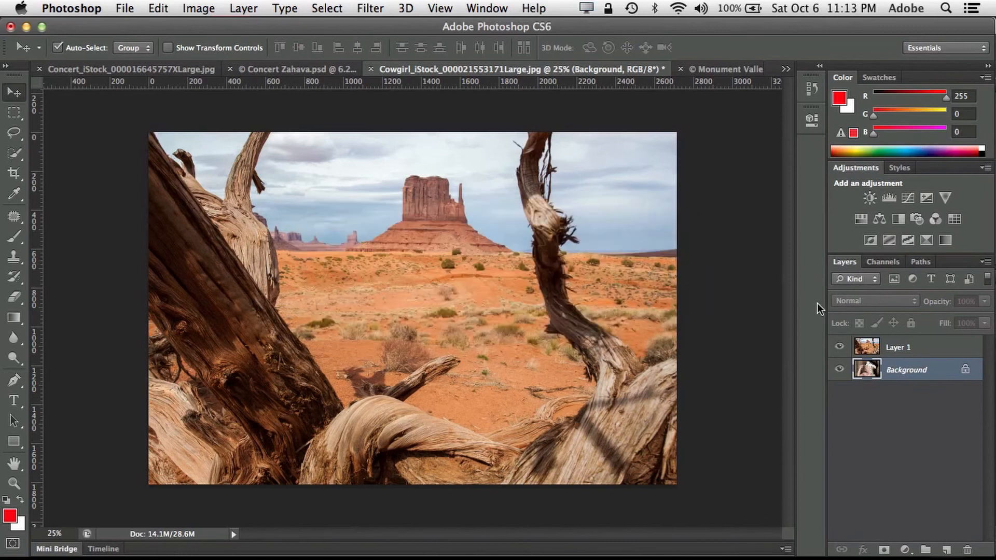
# Unlock the Background layer and move the Monument Valley layer beneath the cowgirl layer
pyautogui.moveTo(966, 372); pyautogui.dragTo(967, 548)
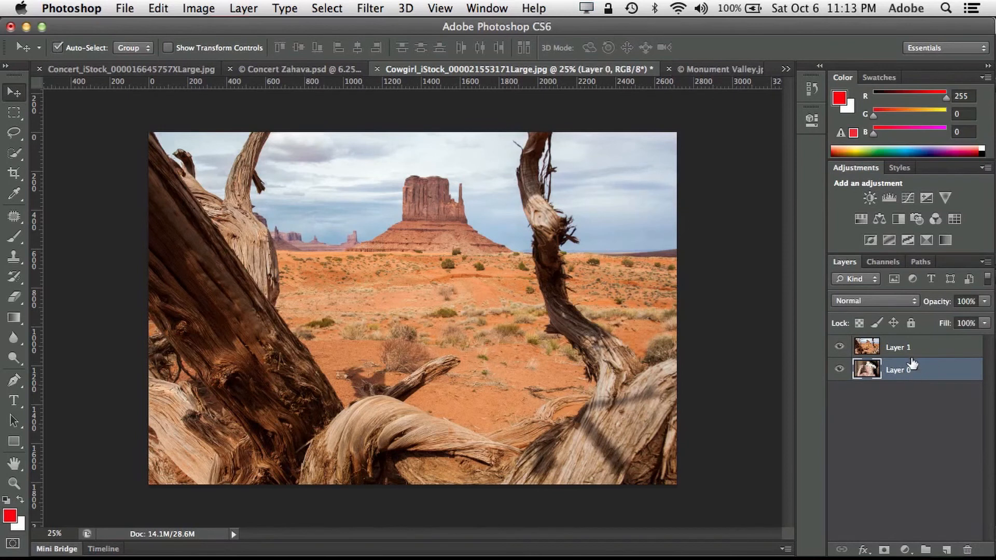
pyautogui.moveTo(907, 348); pyautogui.dragTo(907, 387)
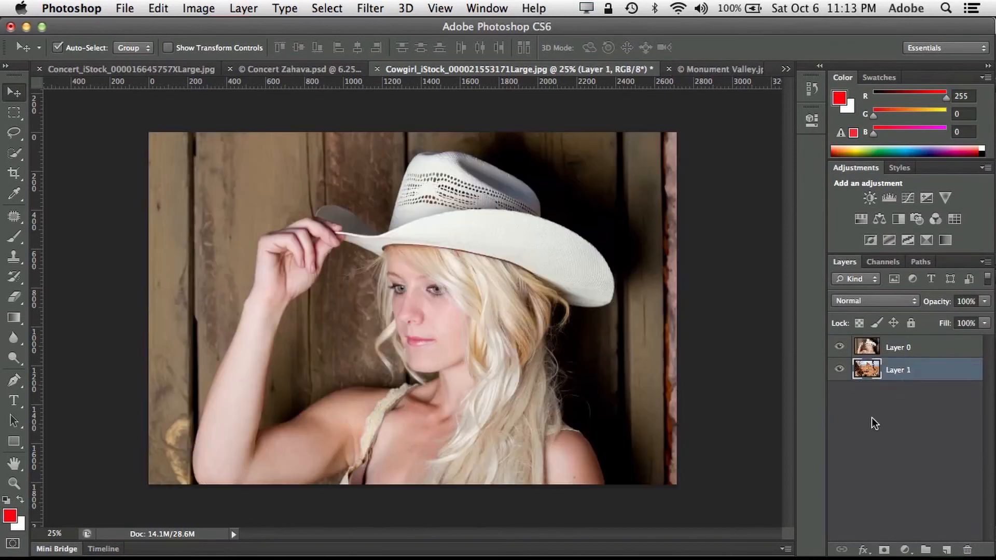
# Select the cowgirl's hand, arm, body, hair and hat on Layer 0 with the Quick Selection tool
pyautogui.click(867, 349)
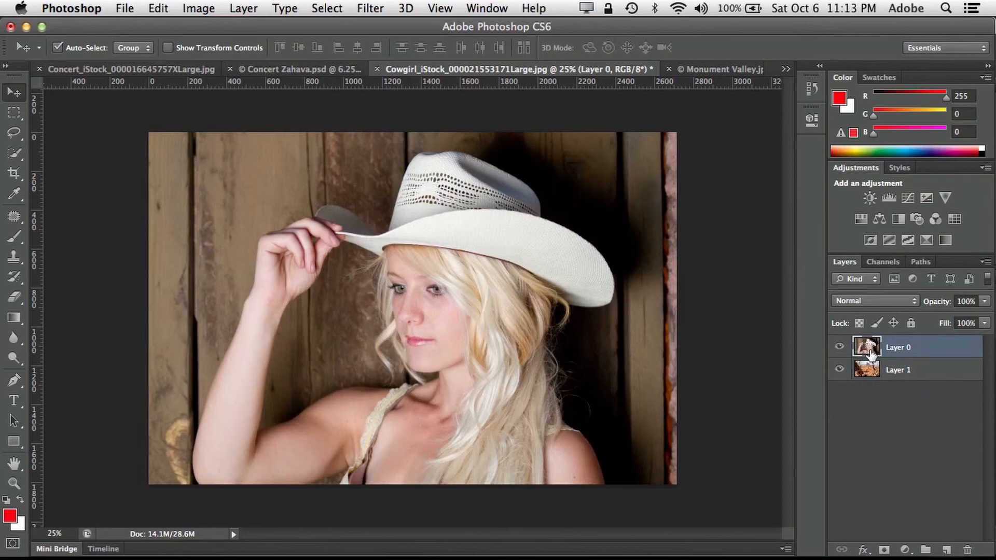
pyautogui.click(14, 157)
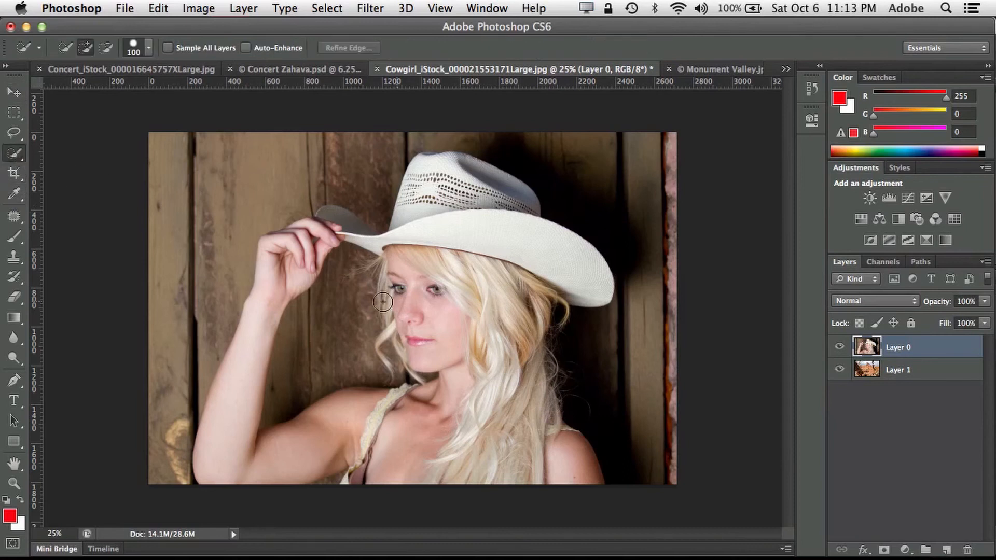
pyautogui.moveTo(304, 243)
pyautogui.mouseDown()
pyautogui.moveTo(267, 312)
pyautogui.moveTo(238, 445)
pyautogui.moveTo(276, 464)
pyautogui.moveTo(374, 435)
pyautogui.moveTo(482, 463)
pyautogui.moveTo(502, 437)
pyautogui.moveTo(535, 470)
pyautogui.moveTo(532, 435)
pyautogui.mouseUp()
pyautogui.moveTo(479, 287)
pyautogui.mouseDown()
pyautogui.moveTo(472, 231)
pyautogui.moveTo(453, 208)
pyautogui.moveTo(485, 192)
pyautogui.moveTo(419, 224)
pyautogui.moveTo(340, 228)
pyautogui.mouseUp()
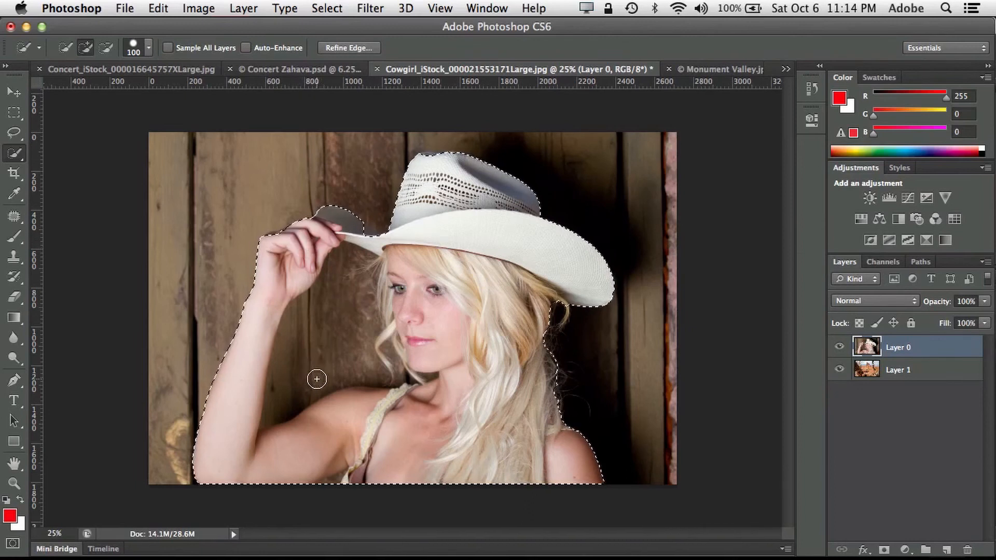
# Subtract the wooden wall enclosed by the arm, face and shoulder from the selection, and add the curl beside her face
pyautogui.press('alt')
pyautogui.moveTo(313, 382)
pyautogui.mouseDown()
pyautogui.moveTo(336, 327)
pyautogui.moveTo(296, 370)
pyautogui.mouseUp()
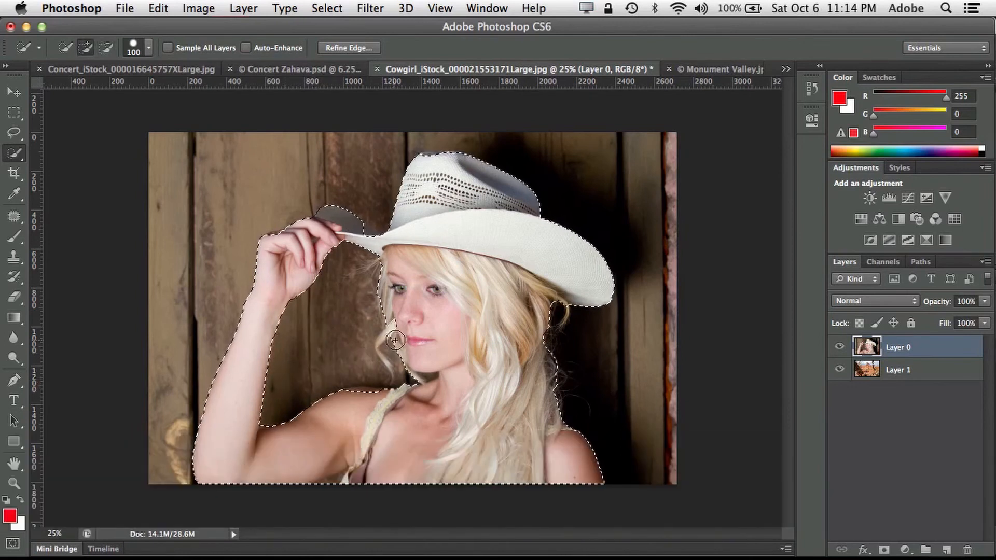
pyautogui.moveTo(391, 327); pyautogui.dragTo(385, 354)
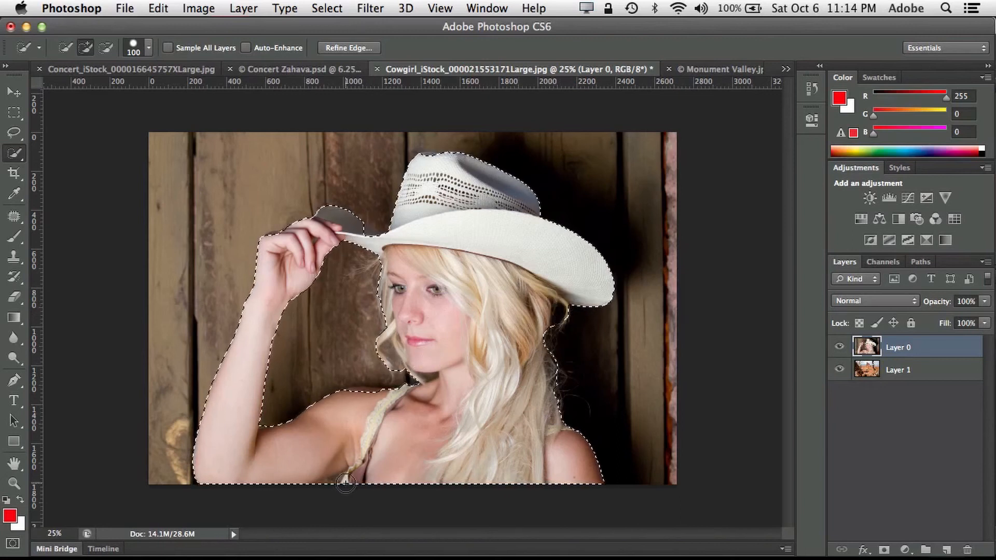
# With the selection brush reduced to size 45, subtract the background gap beside the top's lower edge and complete the far hat brim
pyautogui.press('[')
pyautogui.press('[')
pyautogui.press('[')
pyautogui.press('[')
pyautogui.press('[')
pyautogui.press('[')
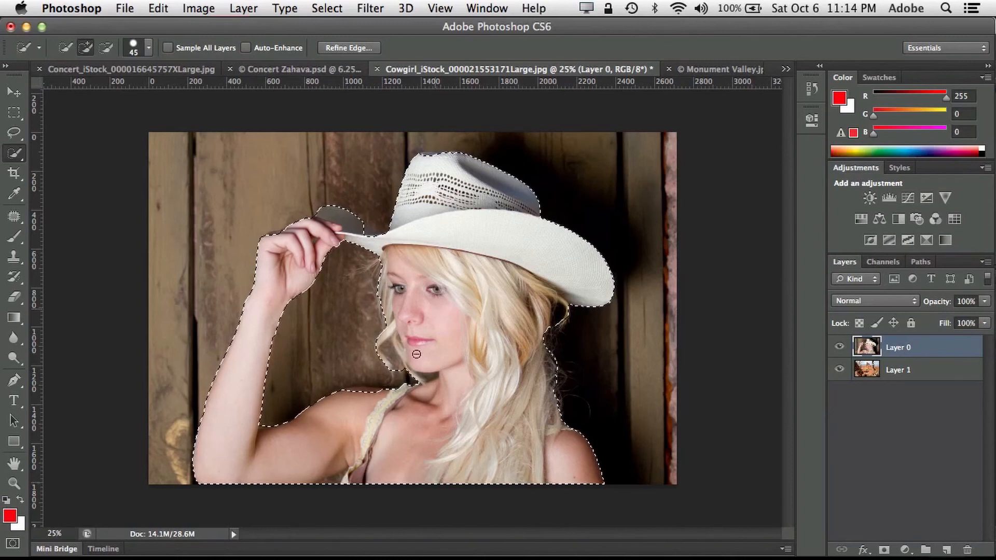
pyautogui.press('alt')
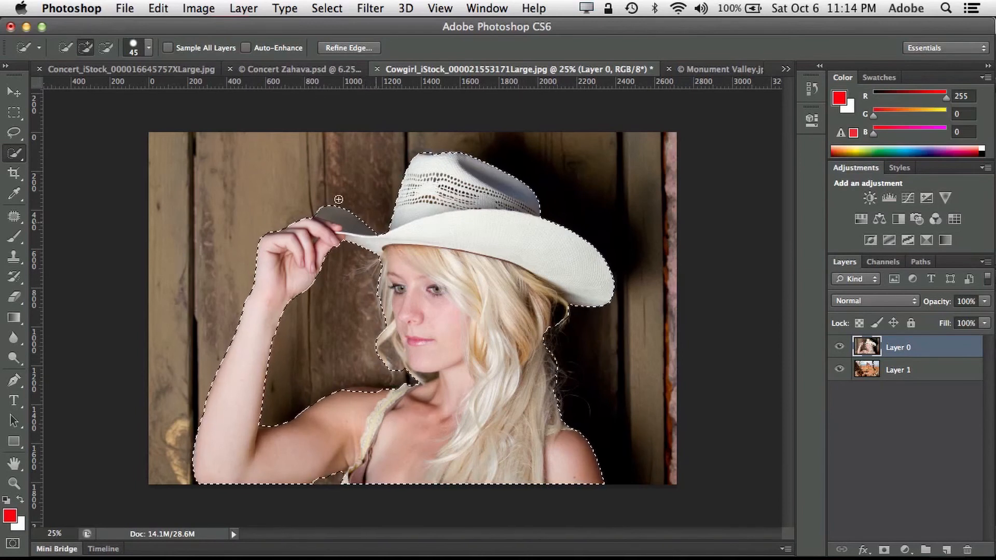
# Open Refine Edge for the cowgirl selection and set its view mode to On White
pyautogui.click(337, 49)
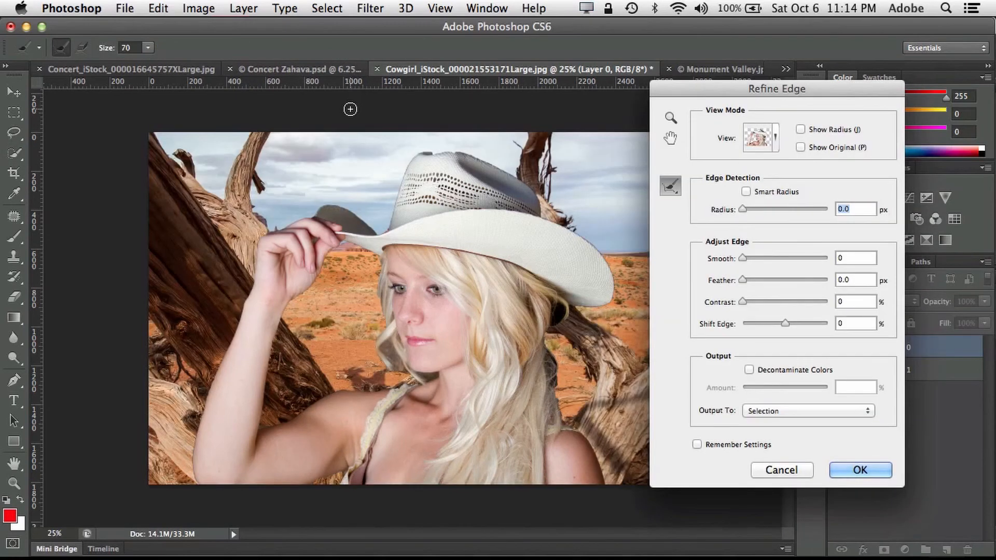
pyautogui.moveTo(747, 95); pyautogui.dragTo(793, 87)
pyautogui.click(814, 137)
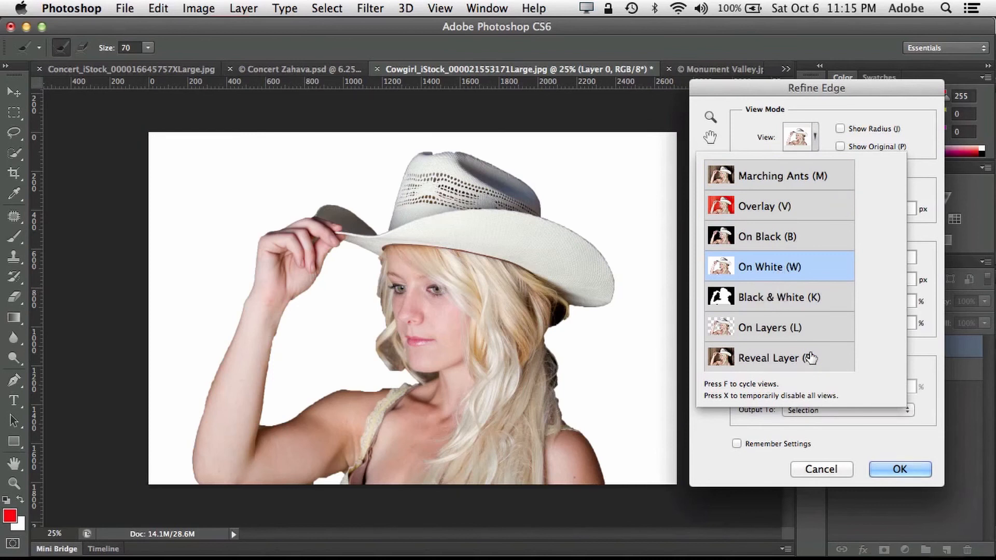
pyautogui.click(827, 102)
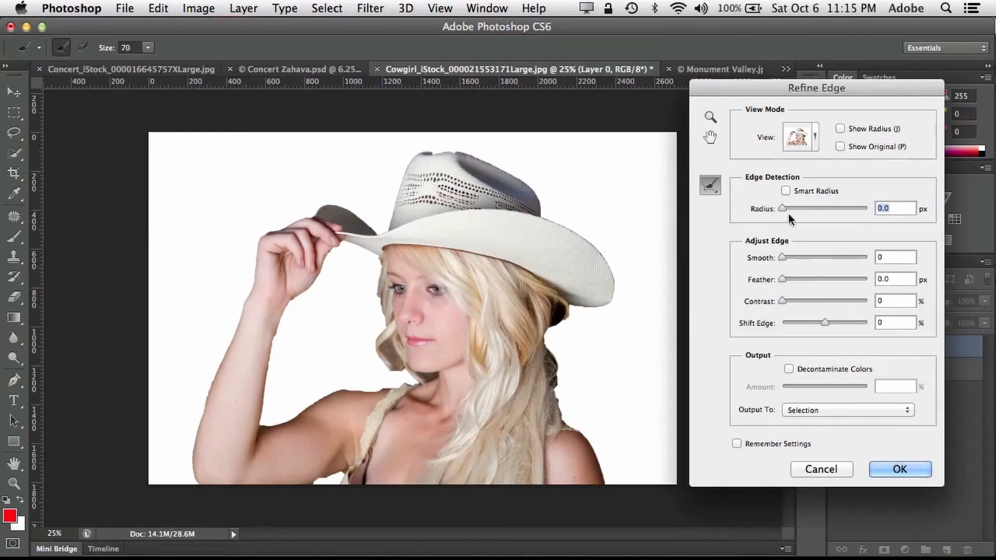
# Turn on Smart Radius for the cowgirl selection and set the edge detection radius to 4.8 px
pyautogui.click(786, 191)
pyautogui.moveTo(784, 207); pyautogui.dragTo(803, 208)
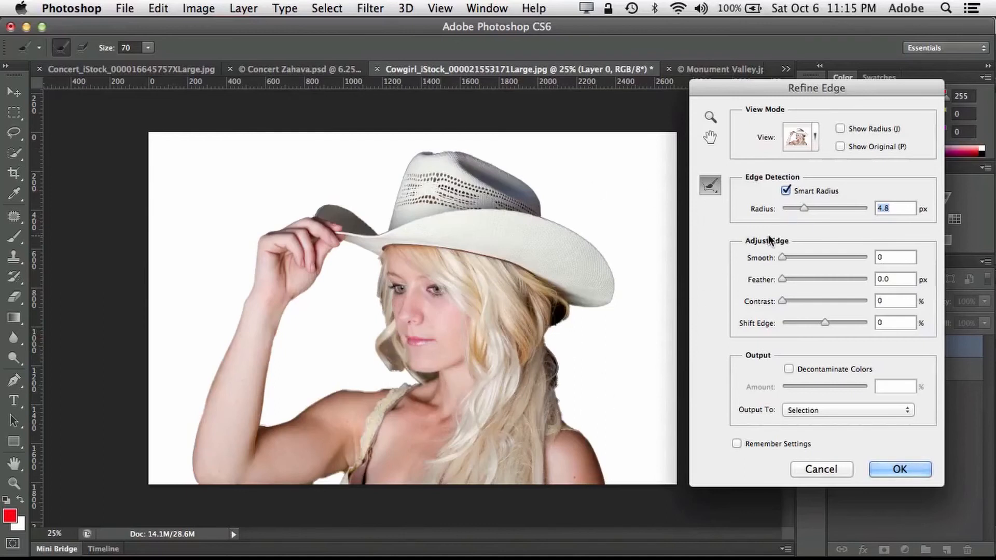
pyautogui.moveTo(806, 207)
pyautogui.mouseDown()
pyautogui.moveTo(836, 204)
pyautogui.moveTo(802, 207)
pyautogui.mouseUp()
# With the refine brush enlarged to size 100, paint over the hair edges beside the face, under the chin and behind the neck down to the shoulder
pyautogui.press(']')
pyautogui.press(']')
pyautogui.press(']')
pyautogui.moveTo(374, 314)
pyautogui.mouseDown()
pyautogui.moveTo(368, 323)
pyautogui.moveTo(377, 265)
pyautogui.mouseUp()
pyautogui.moveTo(367, 315)
pyautogui.mouseDown()
pyautogui.moveTo(355, 382)
pyautogui.moveTo(374, 338)
pyautogui.moveTo(373, 367)
pyautogui.moveTo(384, 374)
pyautogui.moveTo(383, 349)
pyautogui.moveTo(397, 369)
pyautogui.moveTo(388, 345)
pyautogui.moveTo(353, 395)
pyautogui.mouseUp()
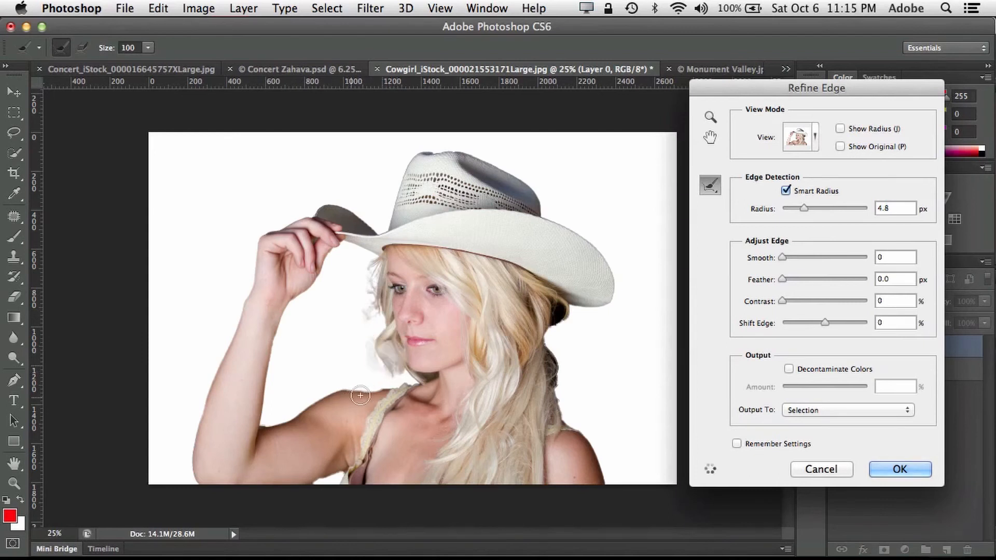
pyautogui.moveTo(541, 379)
pyautogui.mouseDown()
pyautogui.moveTo(571, 377)
pyautogui.moveTo(567, 358)
pyautogui.moveTo(553, 354)
pyautogui.moveTo(564, 393)
pyautogui.mouseUp()
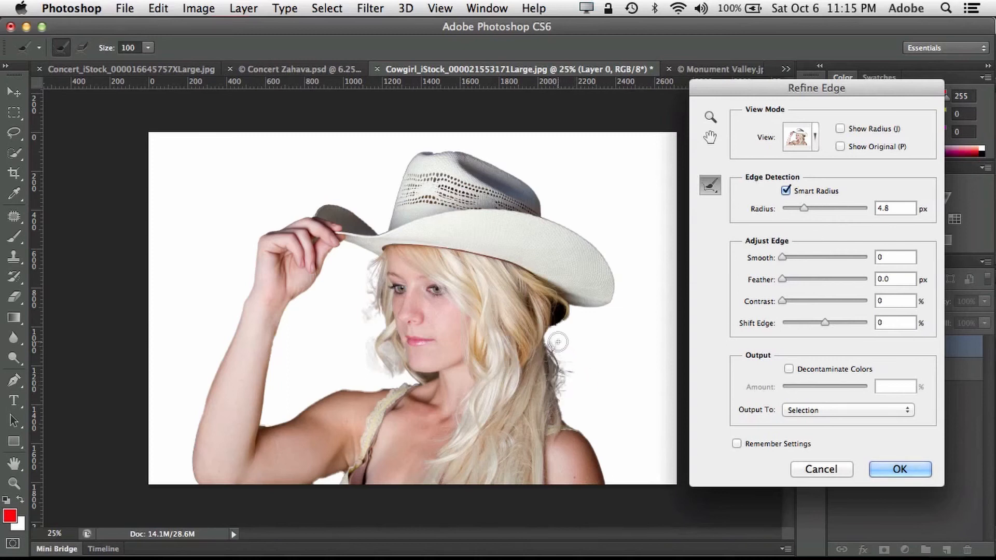
pyautogui.moveTo(554, 340)
pyautogui.mouseDown()
pyautogui.moveTo(558, 311)
pyautogui.moveTo(560, 338)
pyautogui.mouseUp()
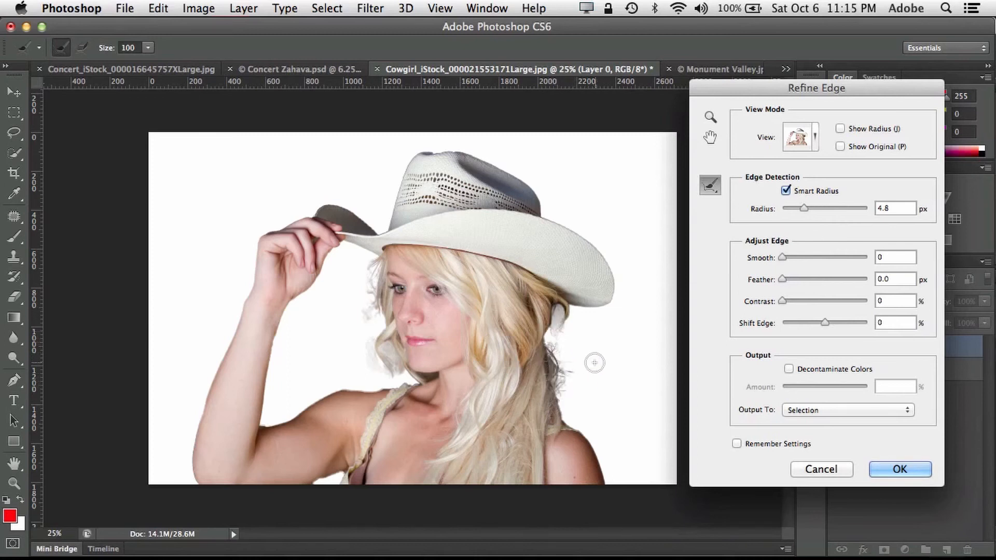
pyautogui.moveTo(384, 378)
pyautogui.mouseDown()
pyautogui.moveTo(434, 376)
pyautogui.moveTo(403, 395)
pyautogui.moveTo(380, 426)
pyautogui.mouseUp()
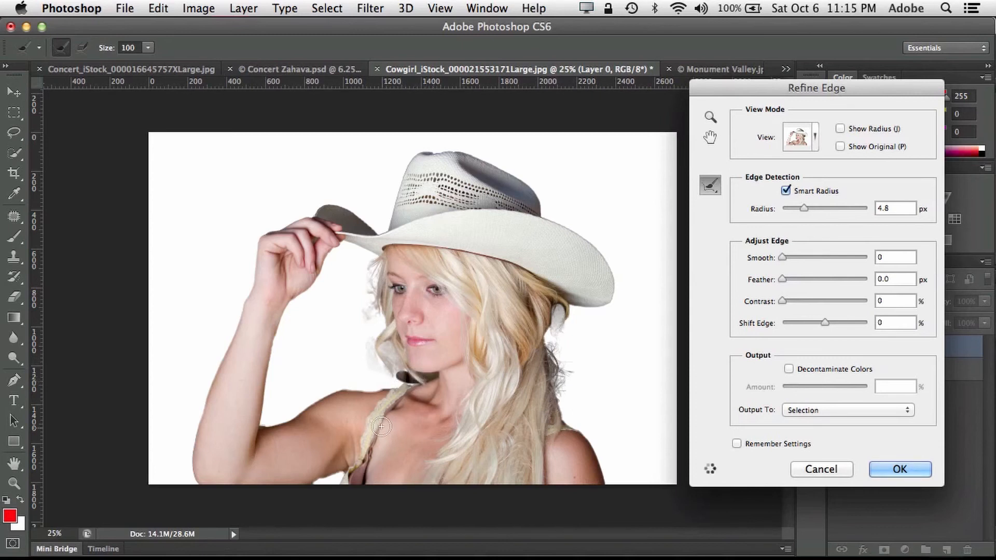
pyautogui.moveTo(366, 335)
pyautogui.mouseDown()
pyautogui.moveTo(373, 311)
pyautogui.moveTo(388, 306)
pyautogui.mouseUp()
pyautogui.moveTo(373, 273)
pyautogui.mouseDown()
pyautogui.moveTo(365, 275)
pyautogui.moveTo(392, 259)
pyautogui.mouseUp()
pyautogui.moveTo(565, 341)
pyautogui.mouseDown()
pyautogui.moveTo(556, 332)
pyautogui.moveTo(552, 360)
pyautogui.mouseUp()
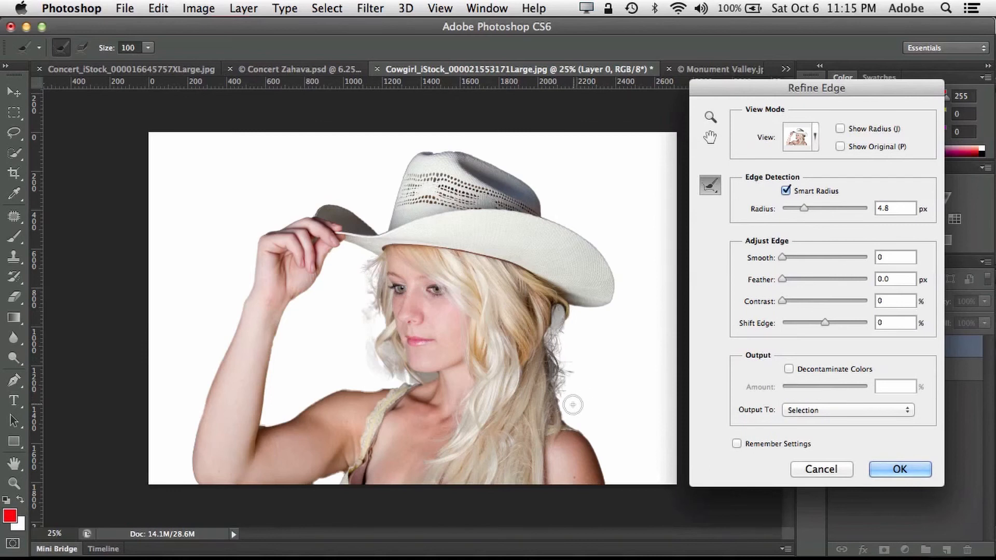
pyautogui.moveTo(563, 403); pyautogui.dragTo(576, 416)
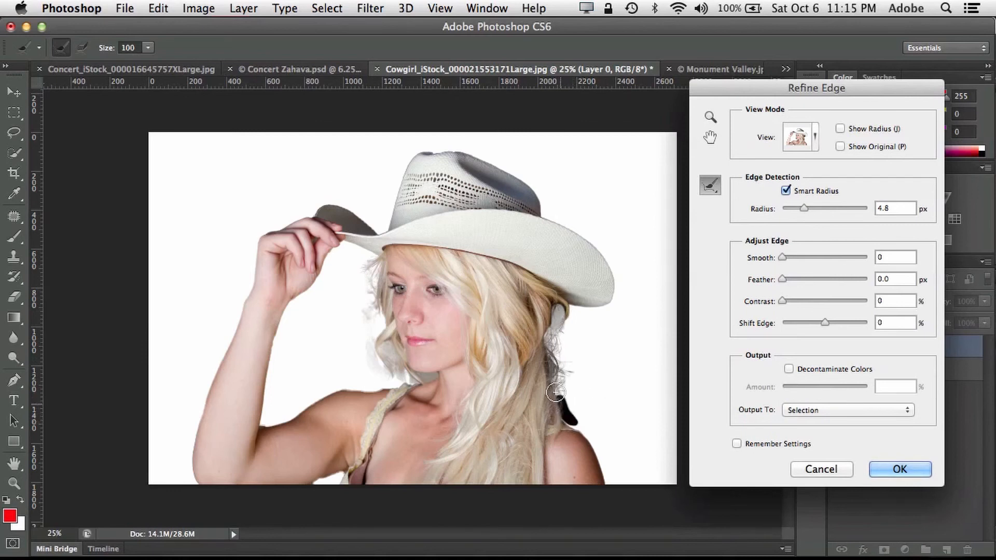
# Set the edge contrast to 16% and Shift Edge to -35%, and decontaminate colors by 64%
pyautogui.moveTo(821, 322)
pyautogui.mouseDown()
pyautogui.moveTo(801, 322)
pyautogui.moveTo(809, 323)
pyautogui.moveTo(797, 301)
pyautogui.moveTo(807, 324)
pyautogui.mouseUp()
pyautogui.click(805, 322)
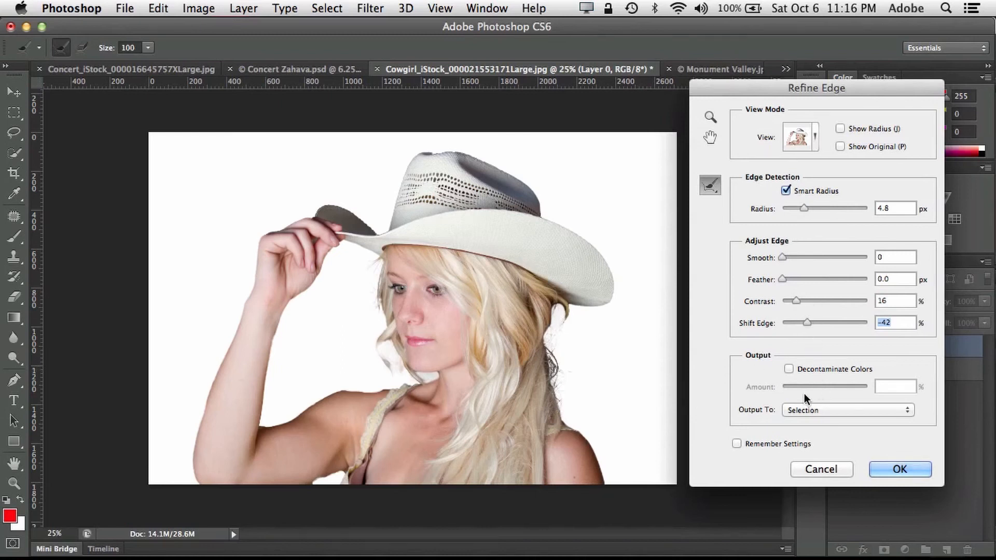
pyautogui.click(789, 369)
pyautogui.moveTo(826, 388); pyautogui.dragTo(835, 388)
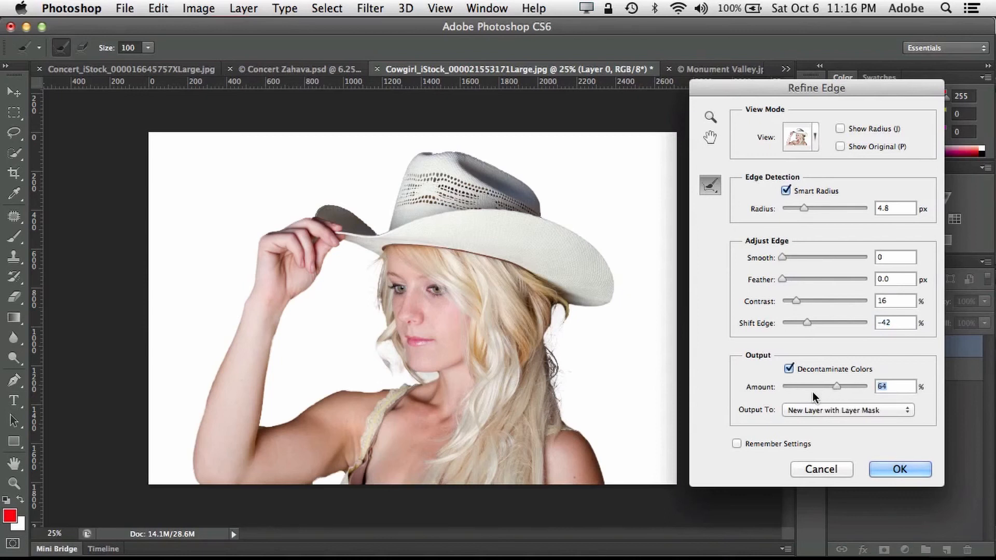
pyautogui.moveTo(806, 324)
pyautogui.mouseDown()
pyautogui.moveTo(817, 320)
pyautogui.moveTo(805, 322)
pyautogui.mouseUp()
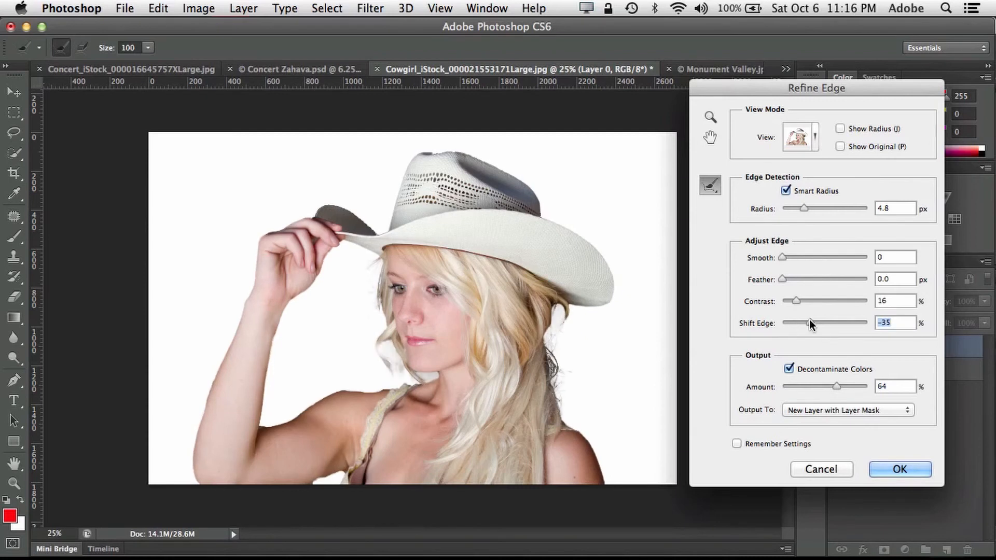
# Preview the cutout with the On Layers view and apply the refinement as a new layer with layer mask
pyautogui.click(814, 141)
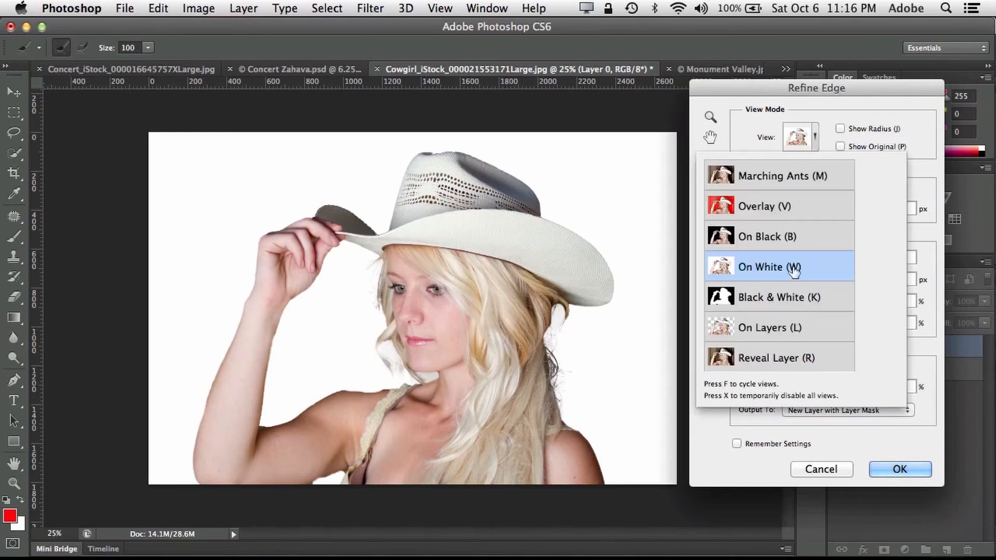
pyautogui.click(781, 336)
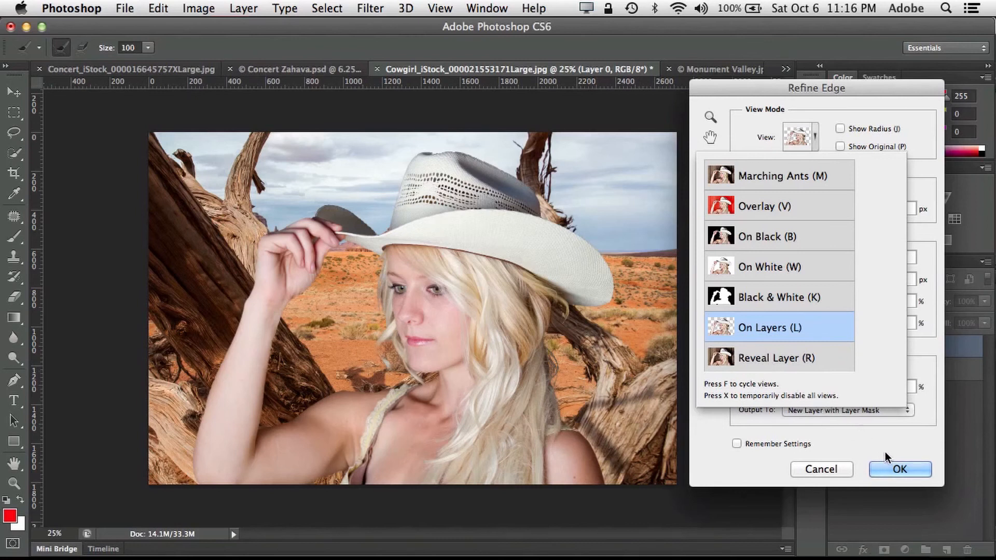
pyautogui.click(889, 469)
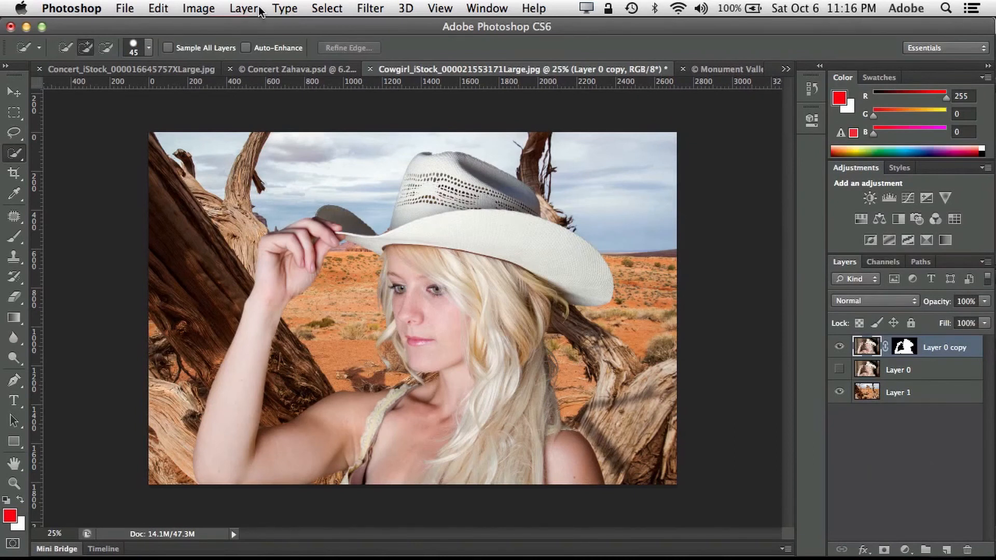
# Darken the midtones of the Layer 0 copy with a Levels adjustment, setting the midtone input to 0.75
pyautogui.click(205, 9)
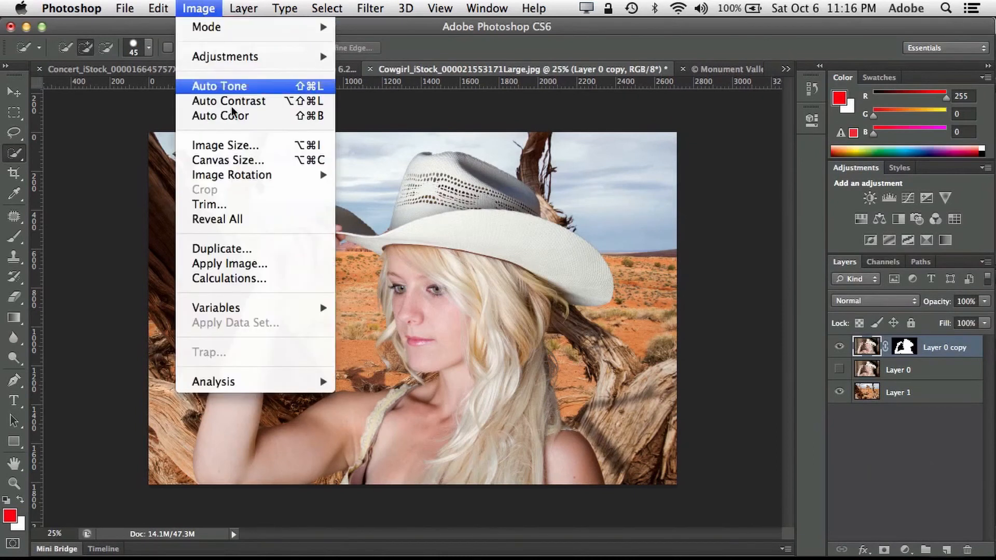
pyautogui.moveTo(249, 182)
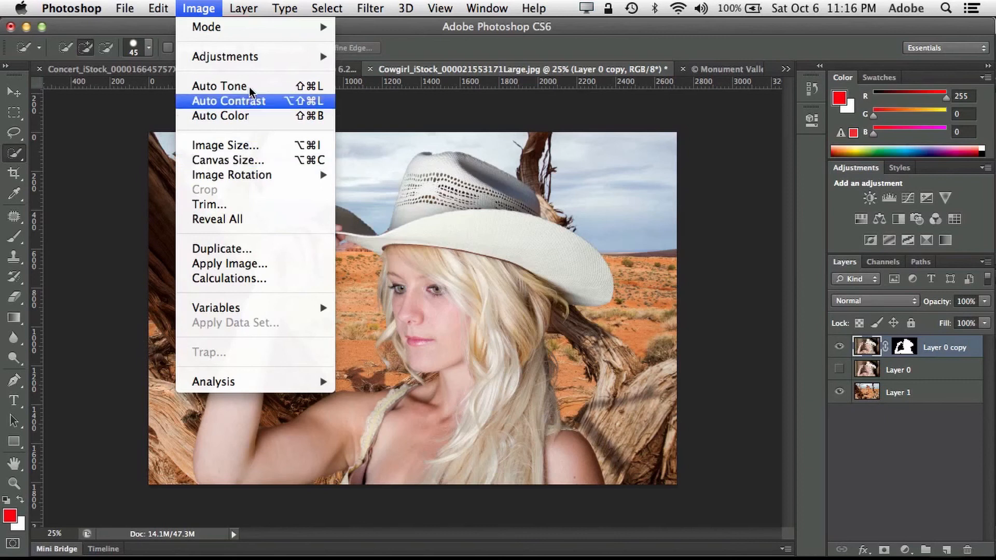
pyautogui.moveTo(262, 60)
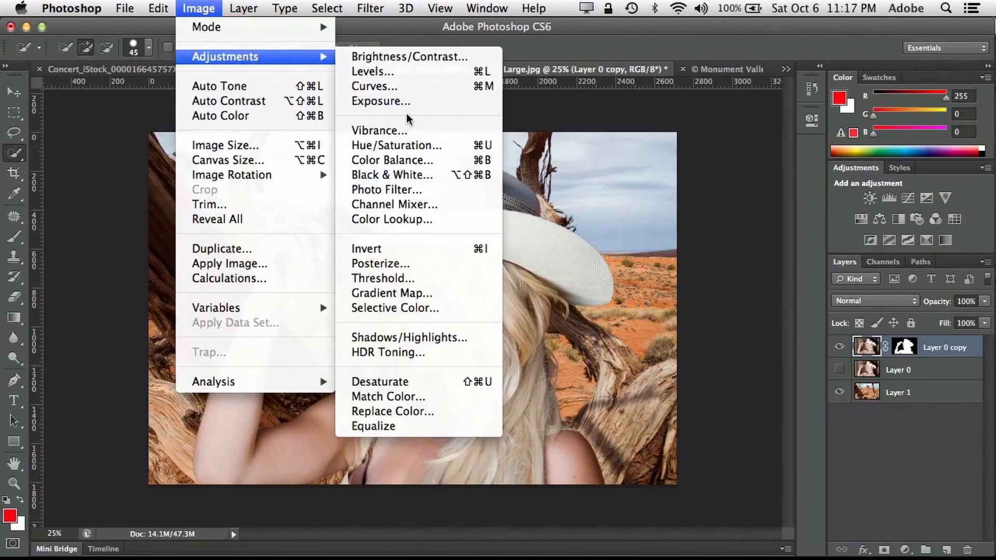
pyautogui.click(399, 68)
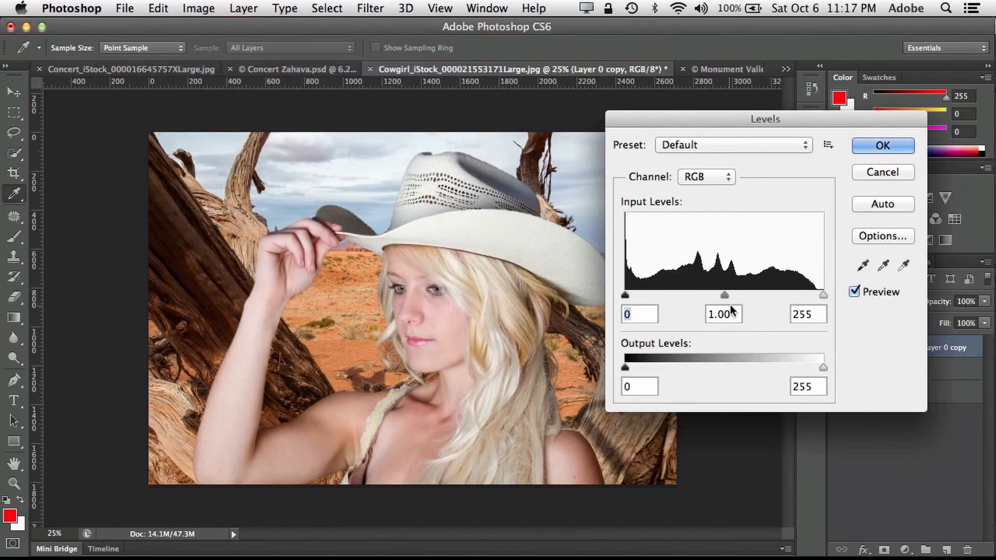
pyautogui.moveTo(724, 295); pyautogui.dragTo(742, 298)
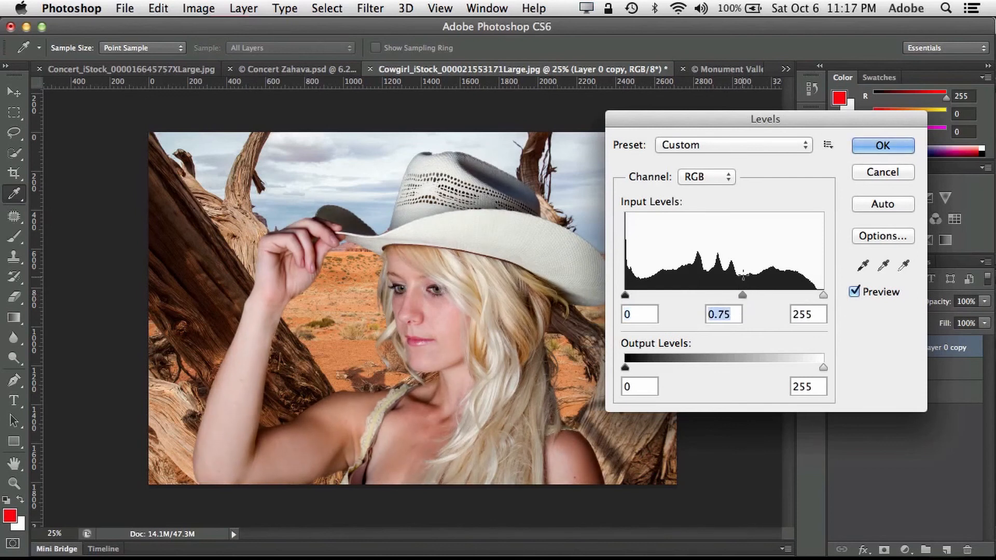
pyautogui.click(883, 146)
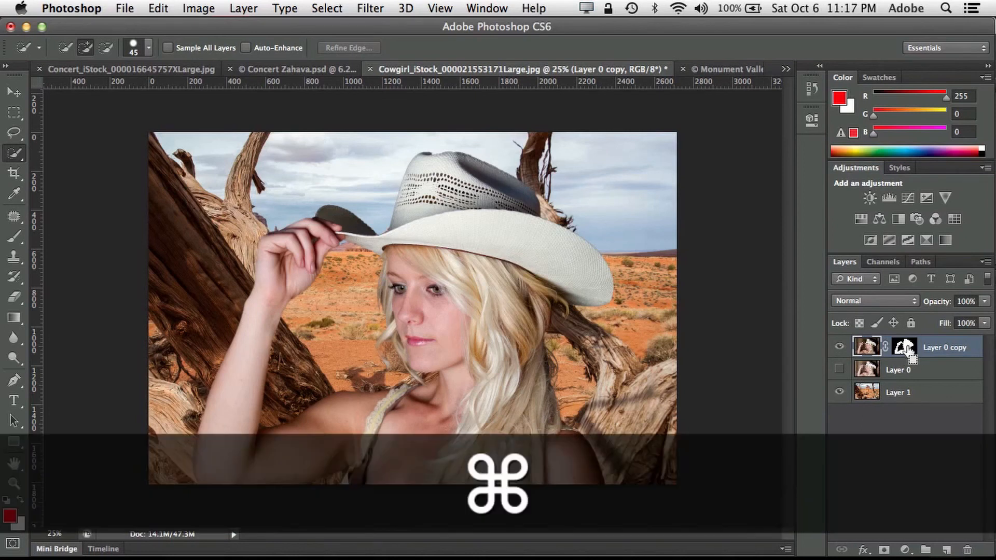
# Load the cowgirl's layer mask as a selection and copy that area of Layer 1 to a new layer
pyautogui.keyDown('super'); pyautogui.click(904, 349); pyautogui.keyUp('super')
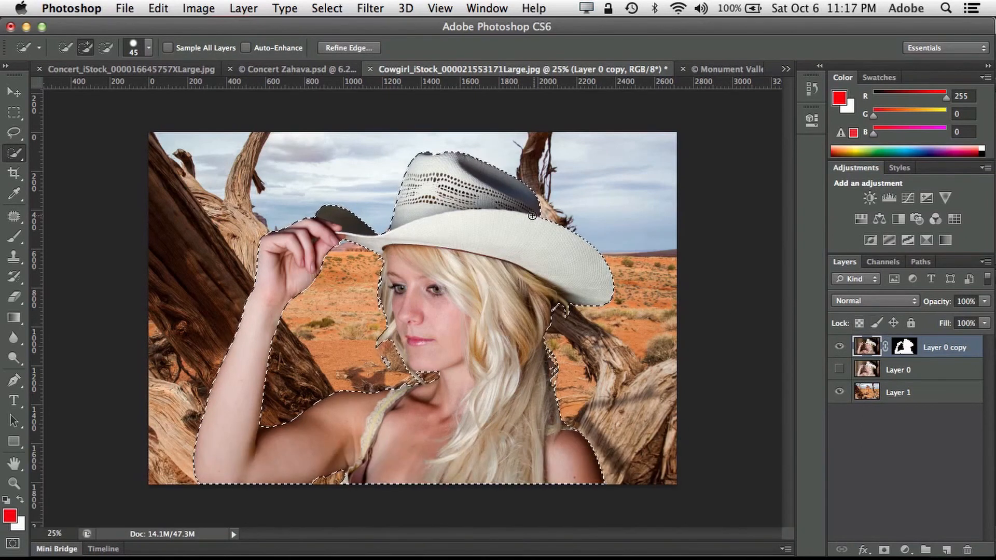
pyautogui.click(875, 393)
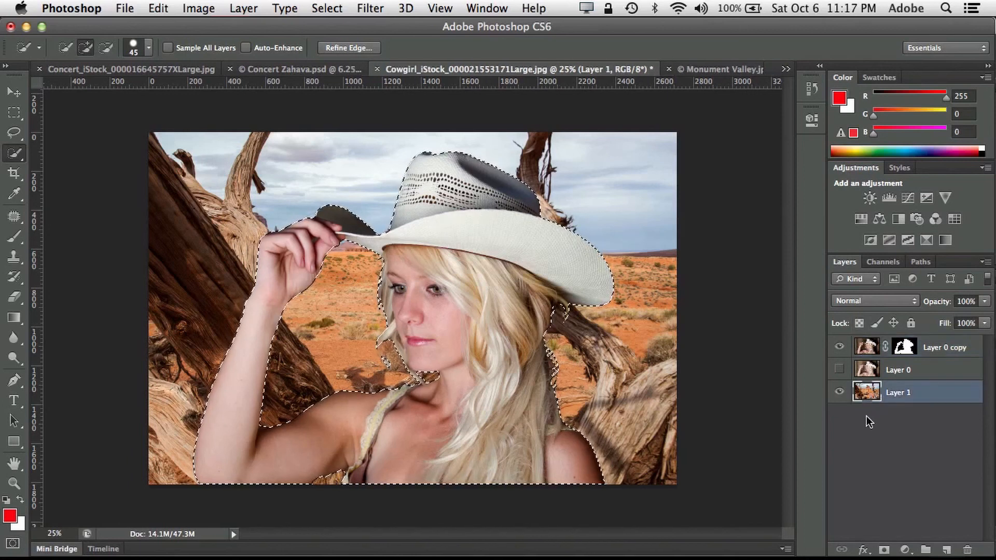
pyautogui.click(254, 7)
pyautogui.moveTo(262, 26)
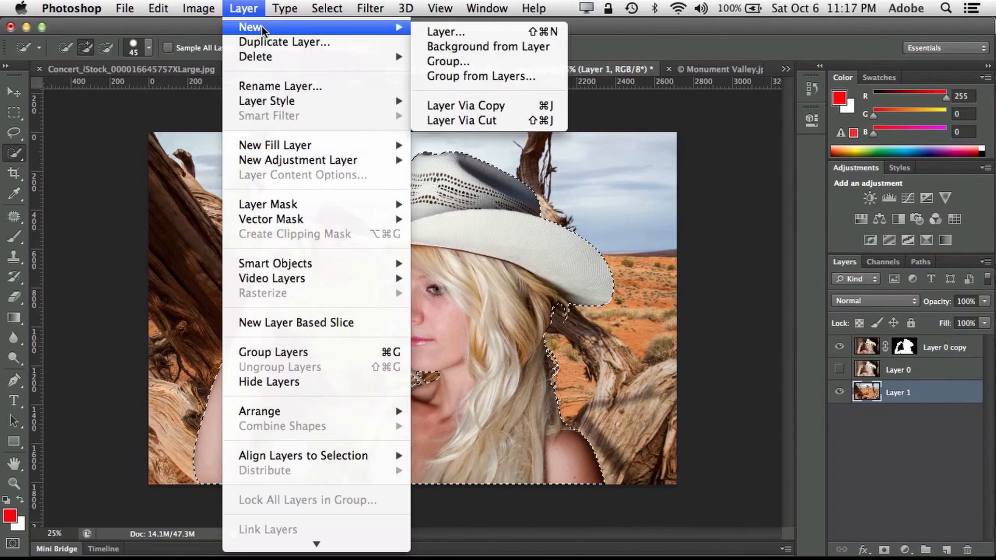
pyautogui.click(552, 107)
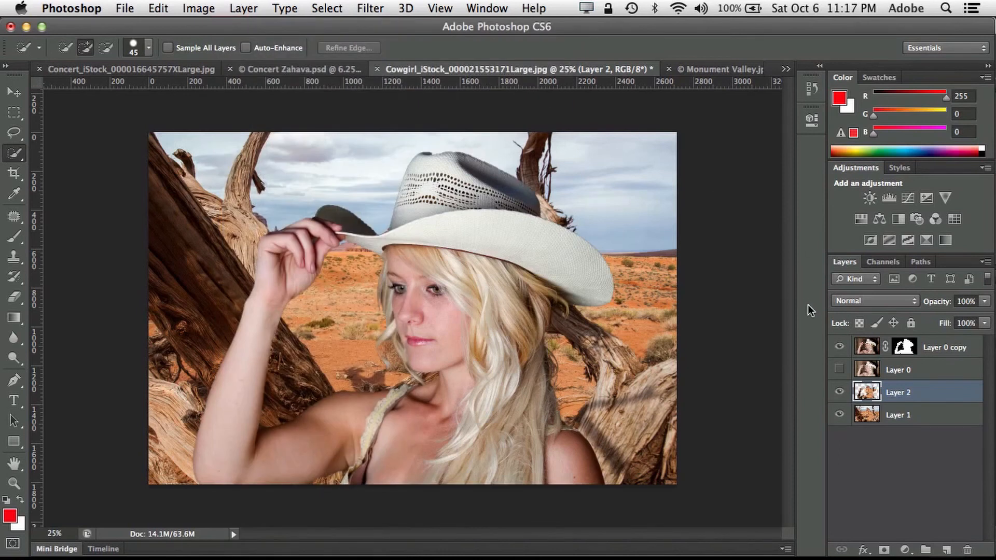
# Isolate Layer 2 to inspect the copied silhouette, and show the Layer 1 and Layer 0 copy layers again
pyautogui.click(840, 347)
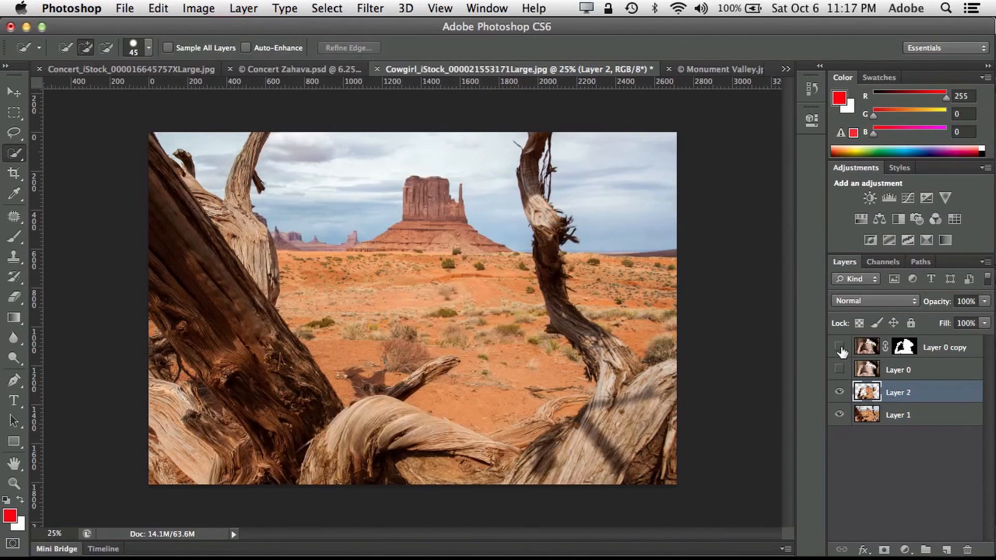
pyautogui.click(840, 414)
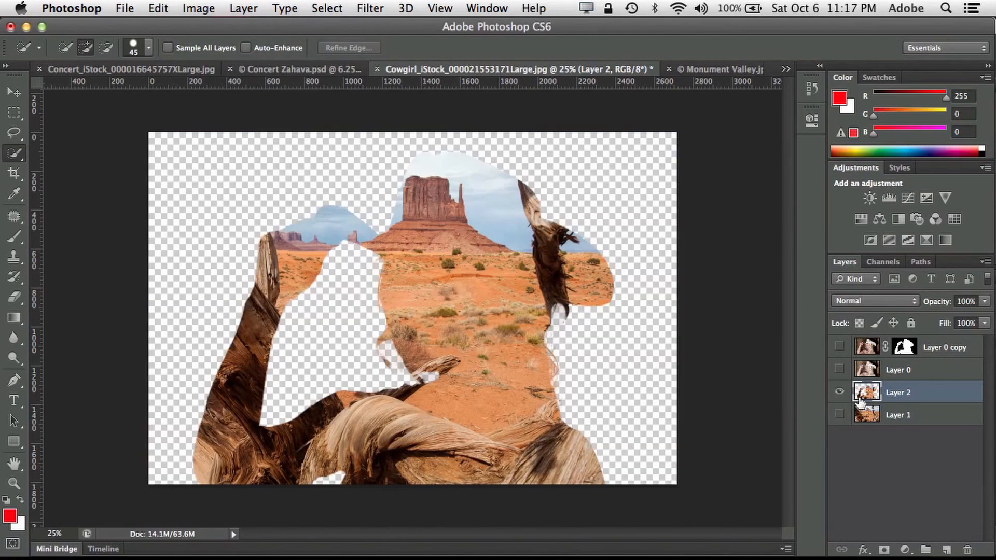
pyautogui.click(840, 414)
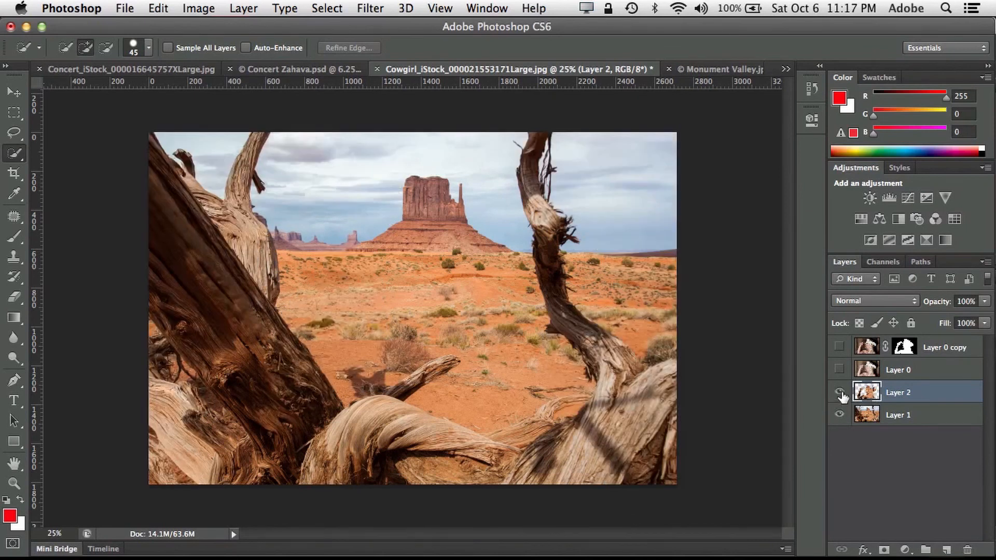
pyautogui.click(839, 346)
# Move Layer 2 above the Layer 0 copy and apply the Average blur filter to it
pyautogui.moveTo(881, 390); pyautogui.dragTo(876, 343)
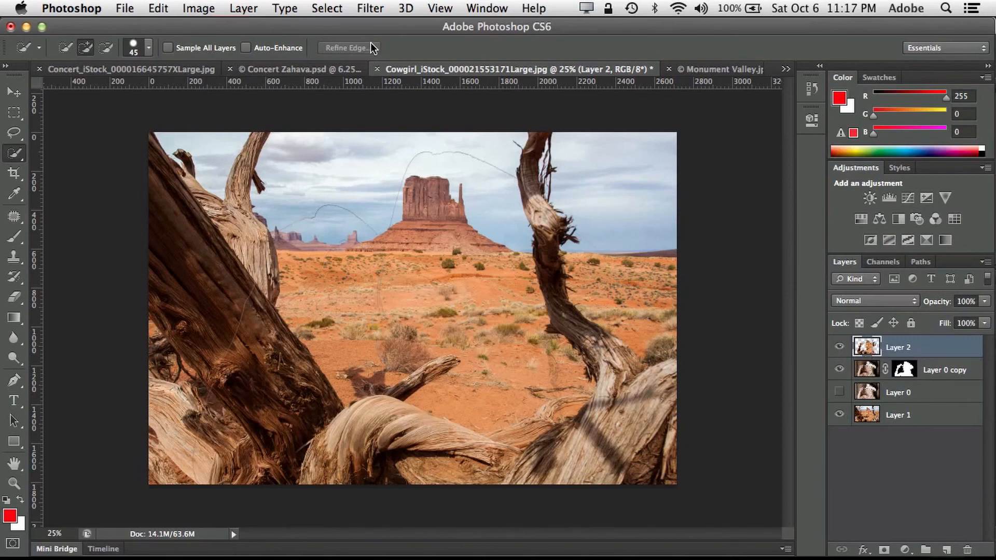
pyautogui.click(370, 9)
pyautogui.moveTo(400, 188)
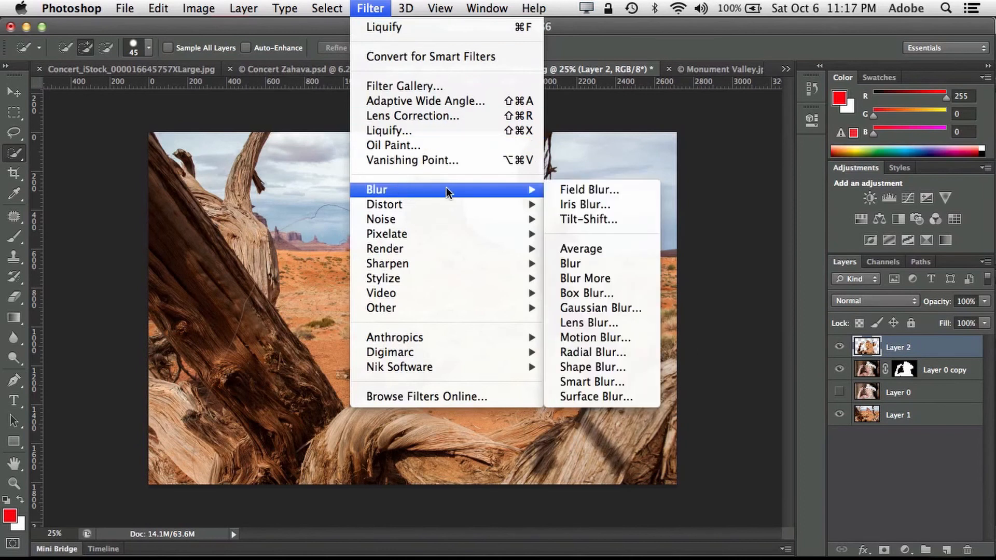
pyautogui.click(613, 250)
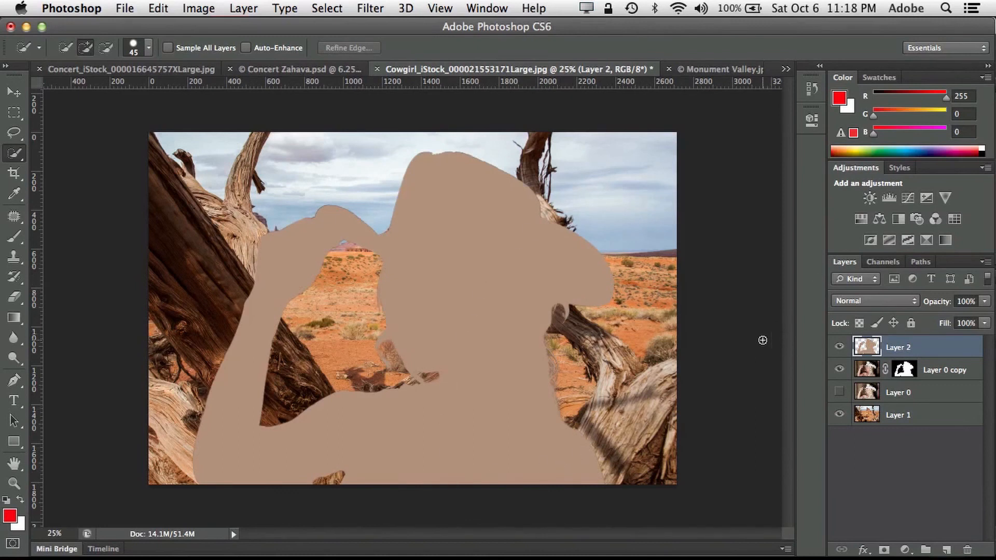
# Set Layer 2's blend mode to Color and lower its opacity to 27%
pyautogui.click(889, 301)
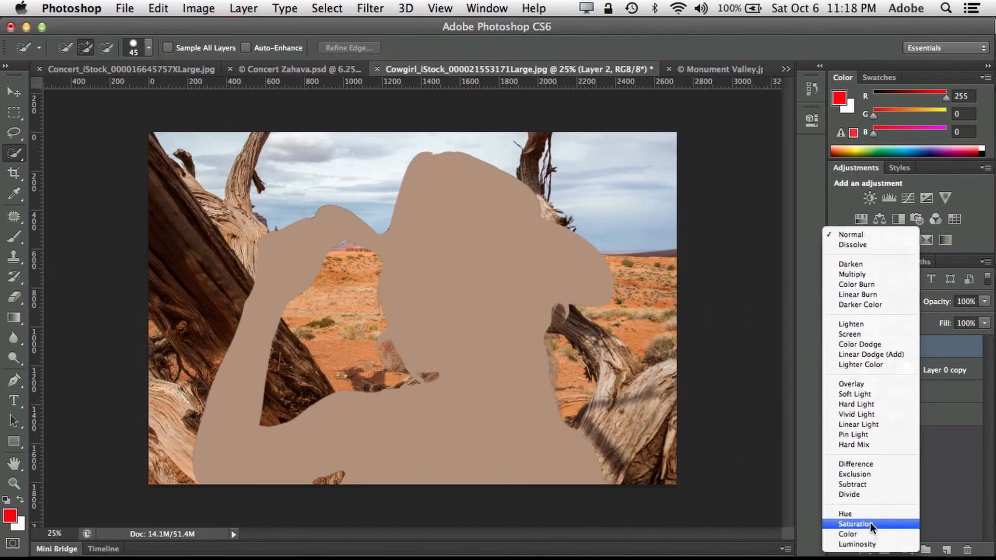
pyautogui.click(876, 533)
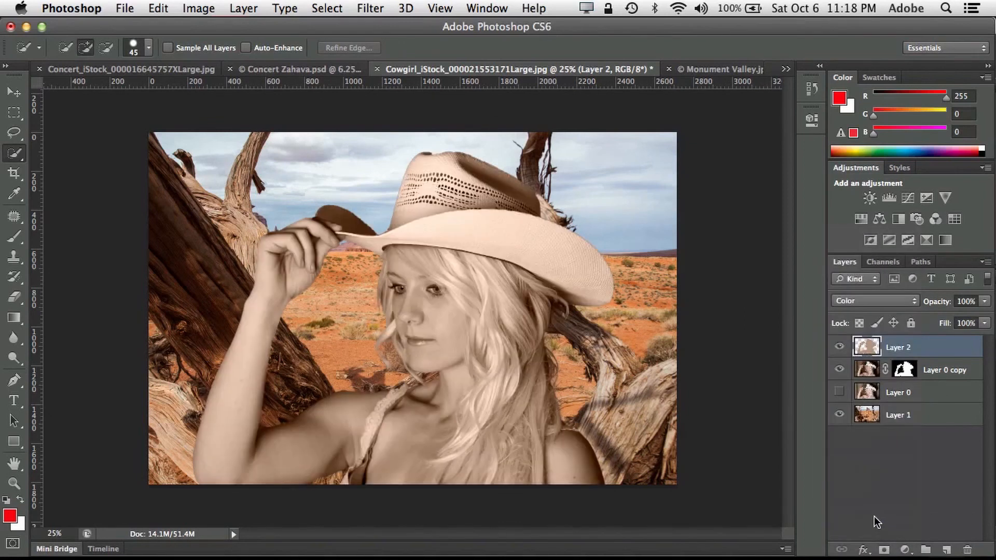
pyautogui.moveTo(942, 302); pyautogui.dragTo(914, 311)
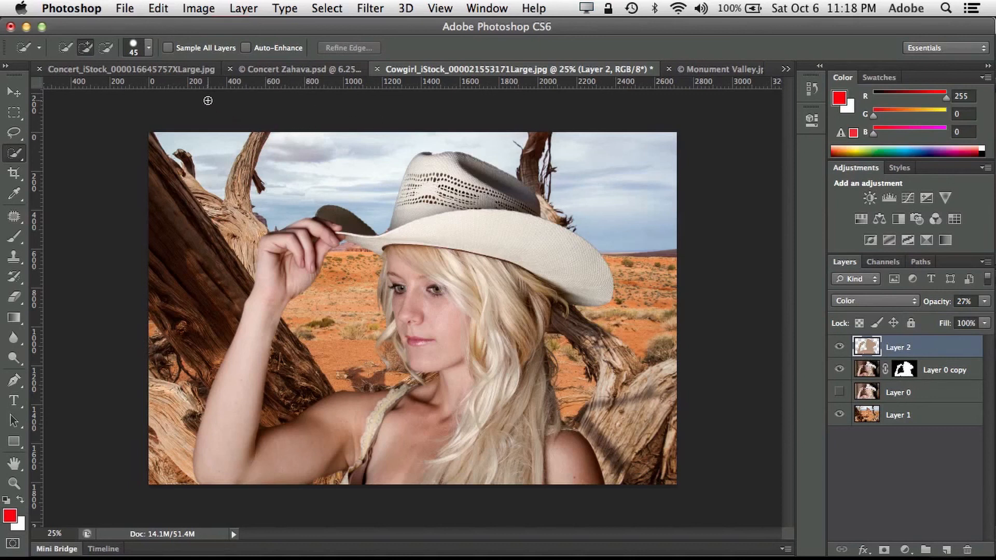
# Switch to the guitarist composite and add the title text "RoCK STAR" across the top of the image
pyautogui.click(257, 69)
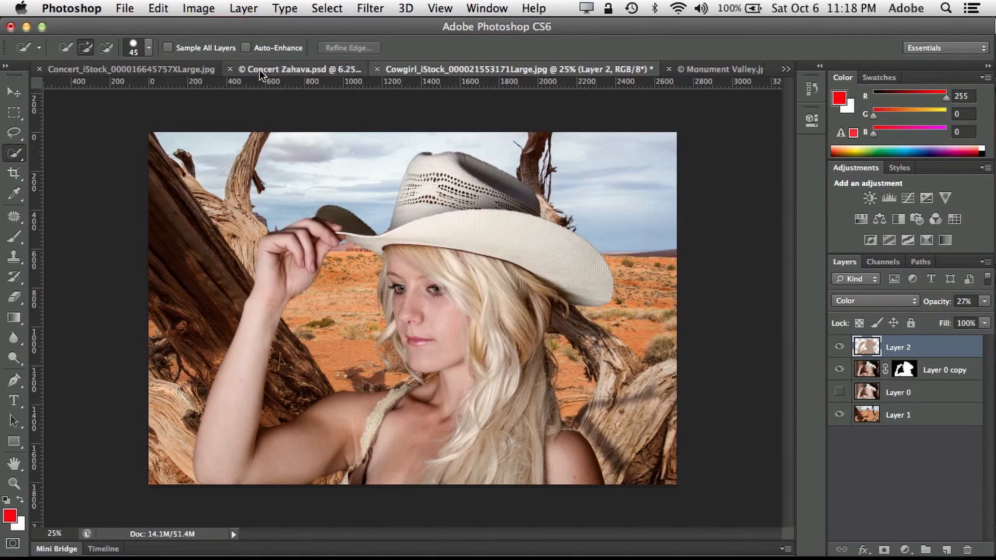
pyautogui.click(208, 67)
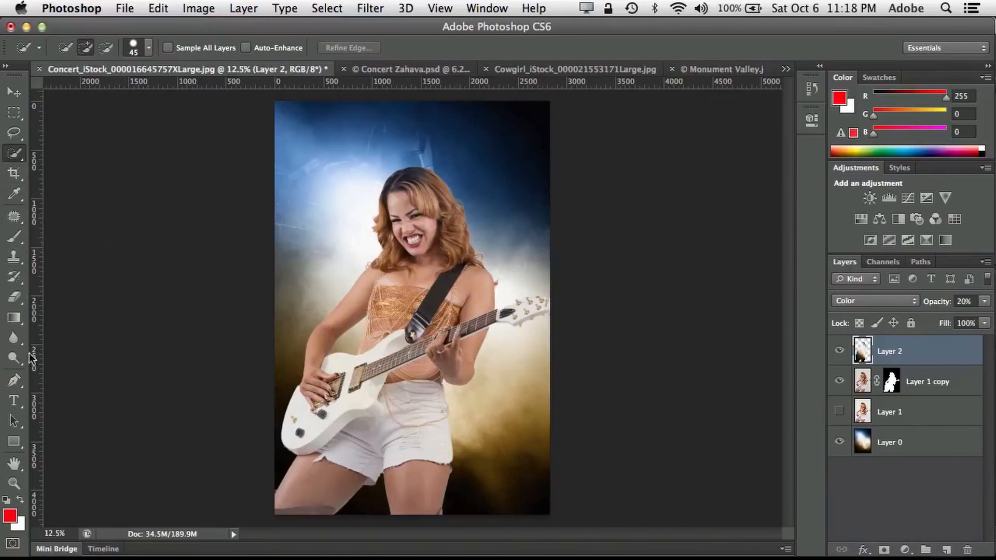
pyautogui.click(16, 402)
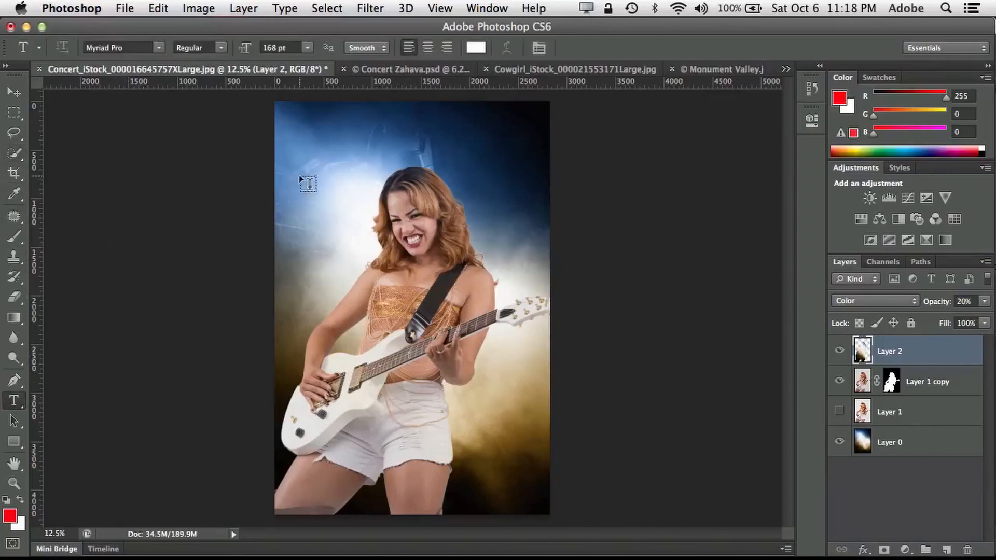
pyautogui.click(296, 125)
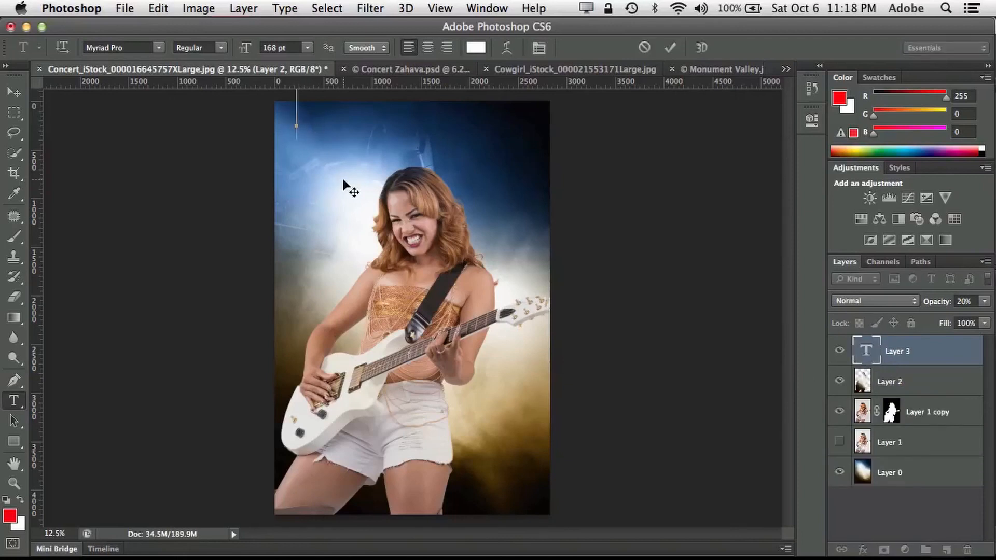
pyautogui.write('ROCK')
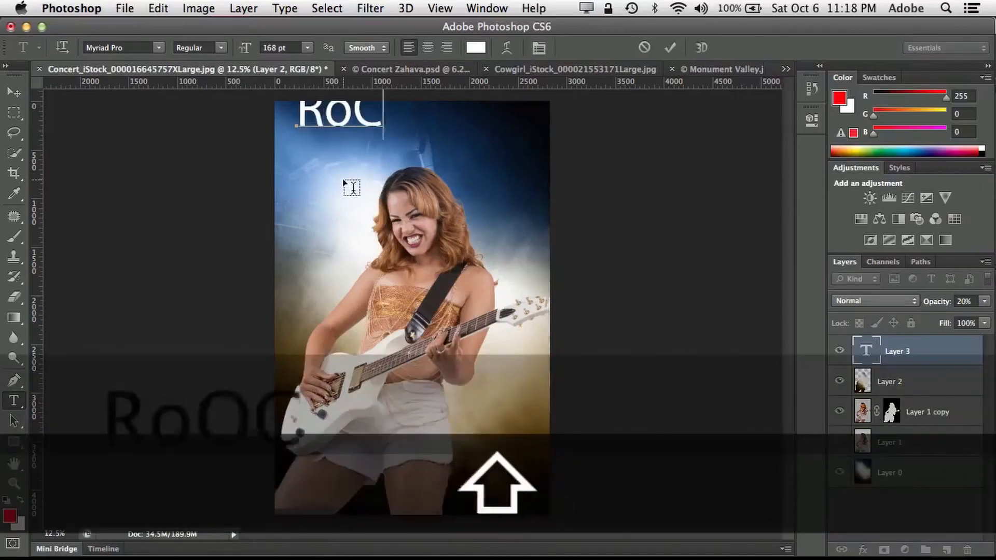
pyautogui.write(' STAR')
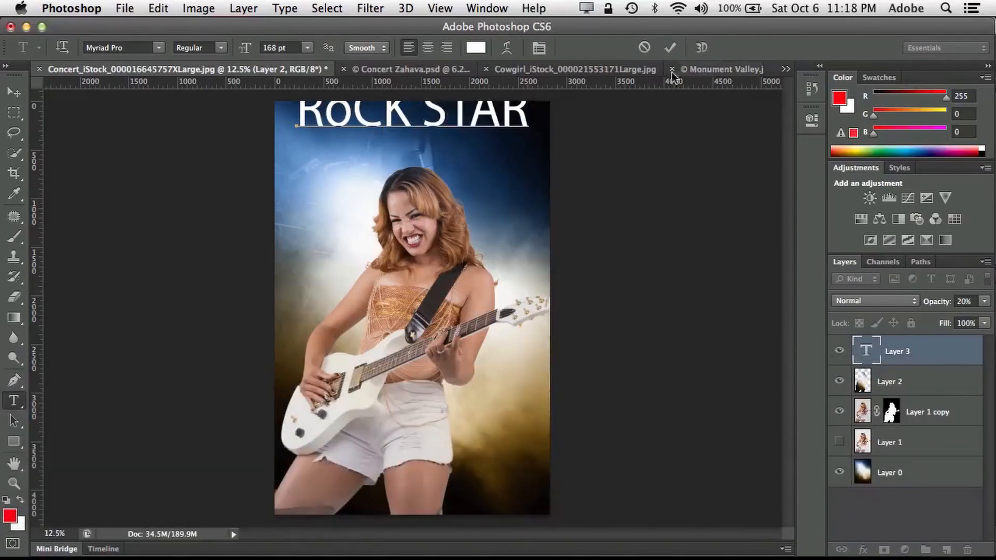
pyautogui.click(670, 48)
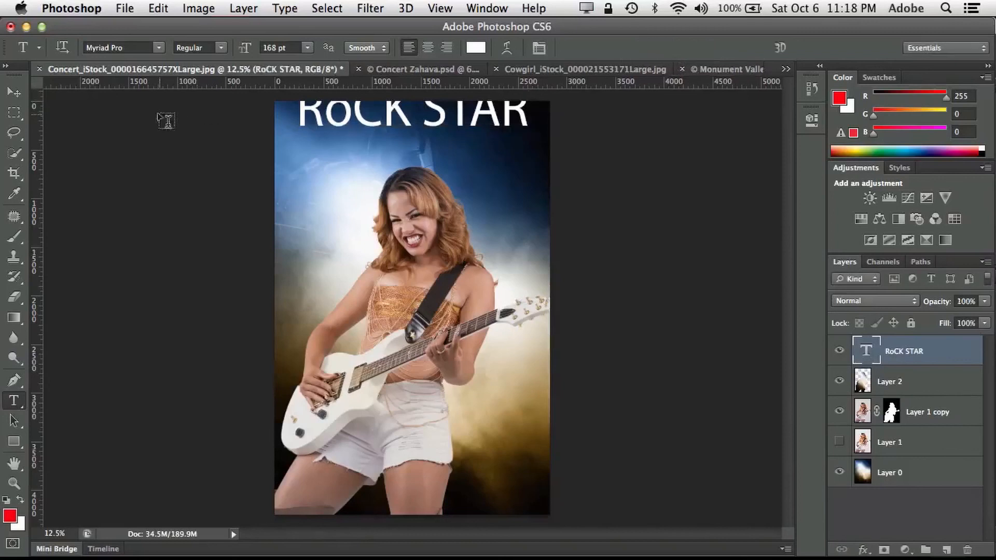
# Move the title down so it fits fully inside the image, and replace its lowercase o with a capital O
pyautogui.click(15, 93)
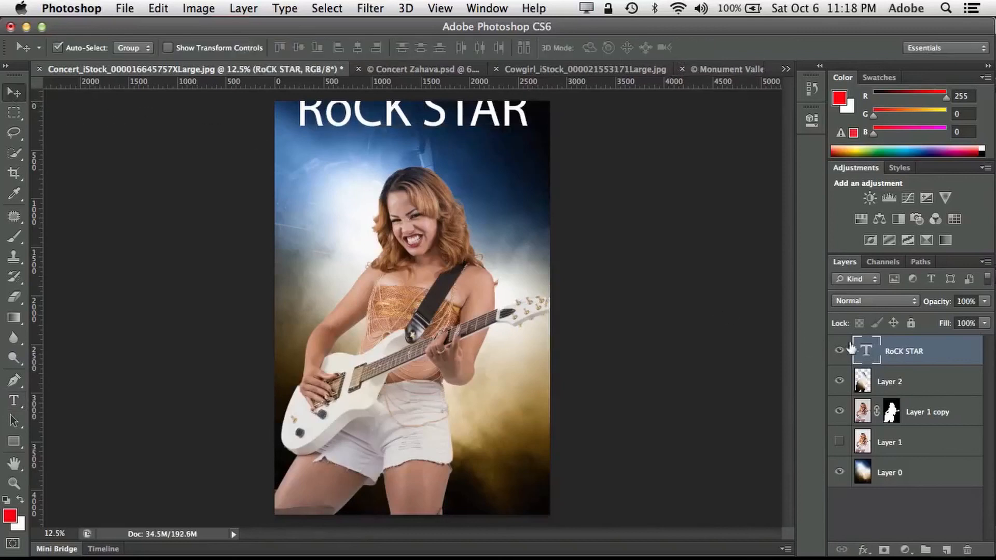
pyautogui.moveTo(443, 115); pyautogui.dragTo(438, 144)
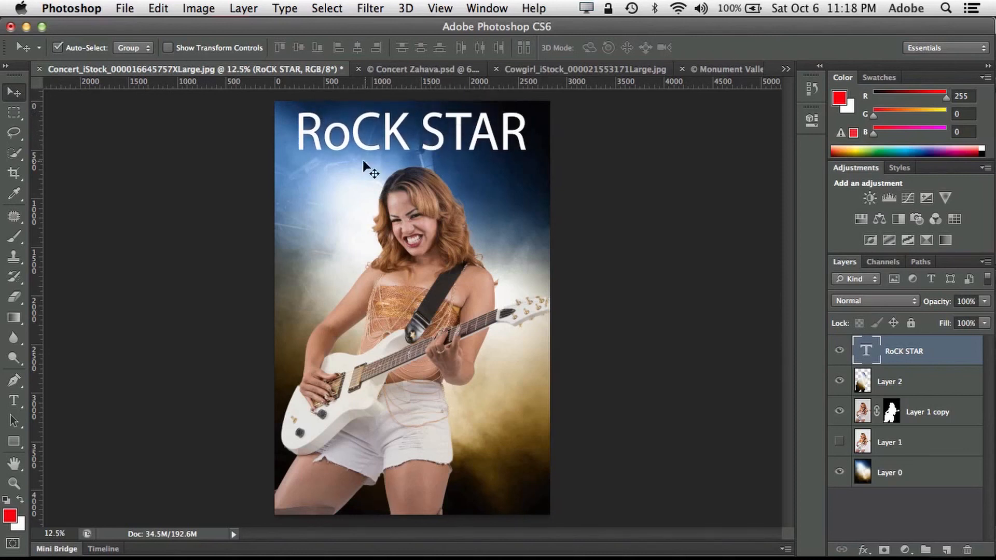
pyautogui.click(16, 401)
pyautogui.click(349, 131)
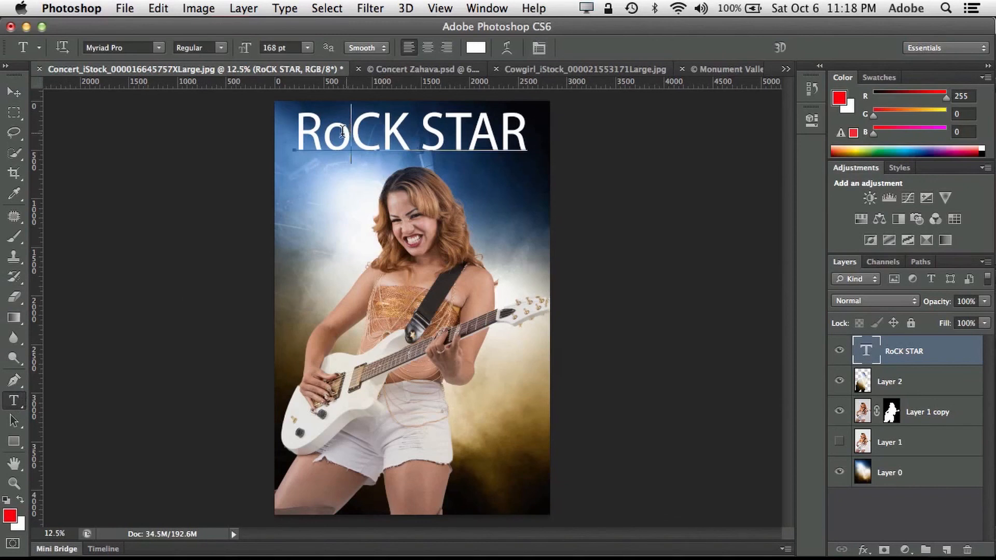
pyautogui.moveTo(342, 130); pyautogui.dragTo(323, 130)
pyautogui.write('O')
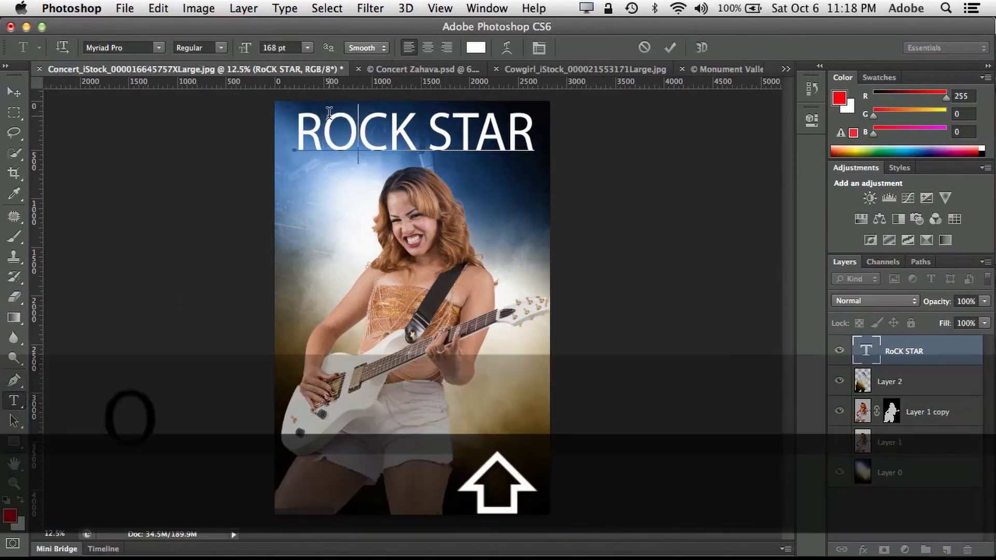
# Set the whole ROCK STAR title in the A bite font at 105 pt
pyautogui.moveTo(529, 134); pyautogui.dragTo(273, 122)
pyautogui.click(152, 45)
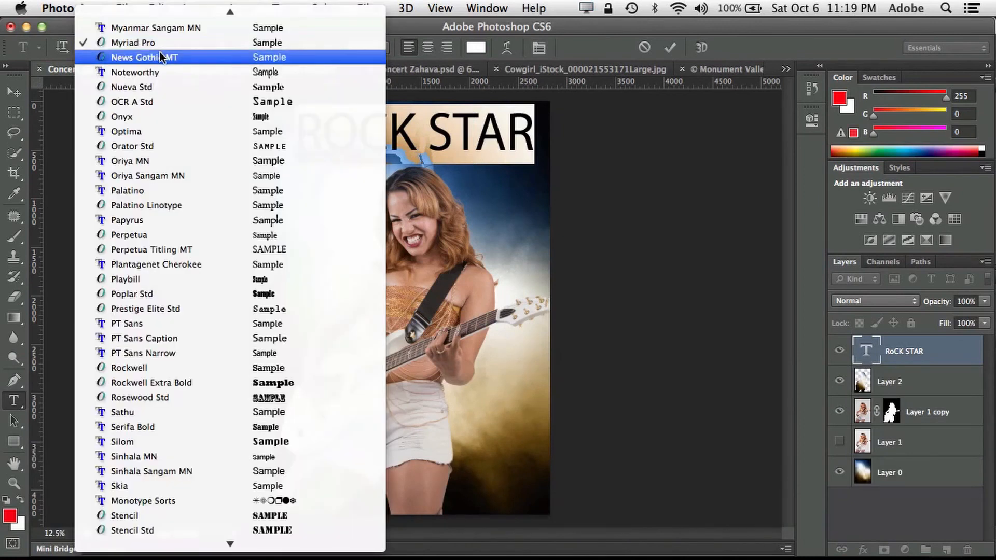
pyautogui.moveTo(168, 4)
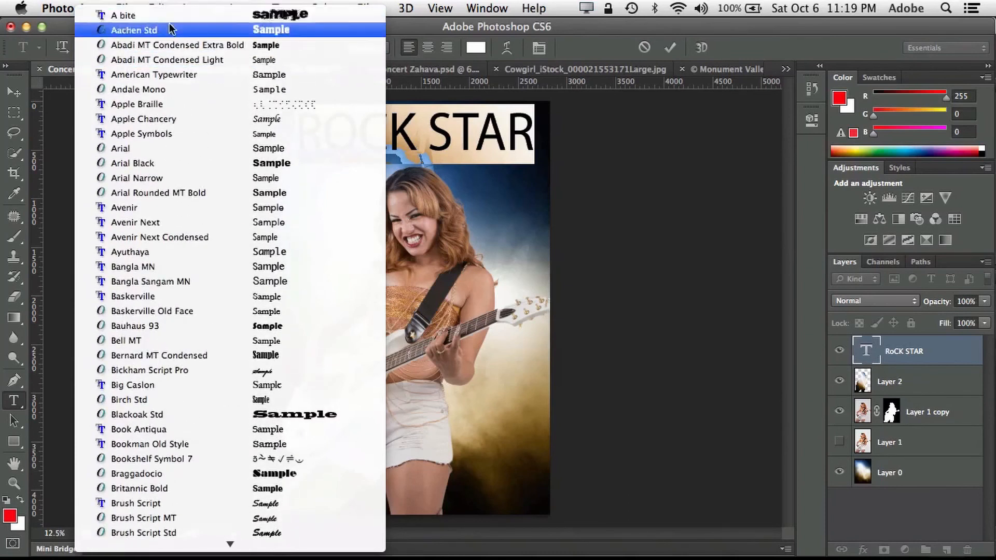
pyautogui.click(174, 16)
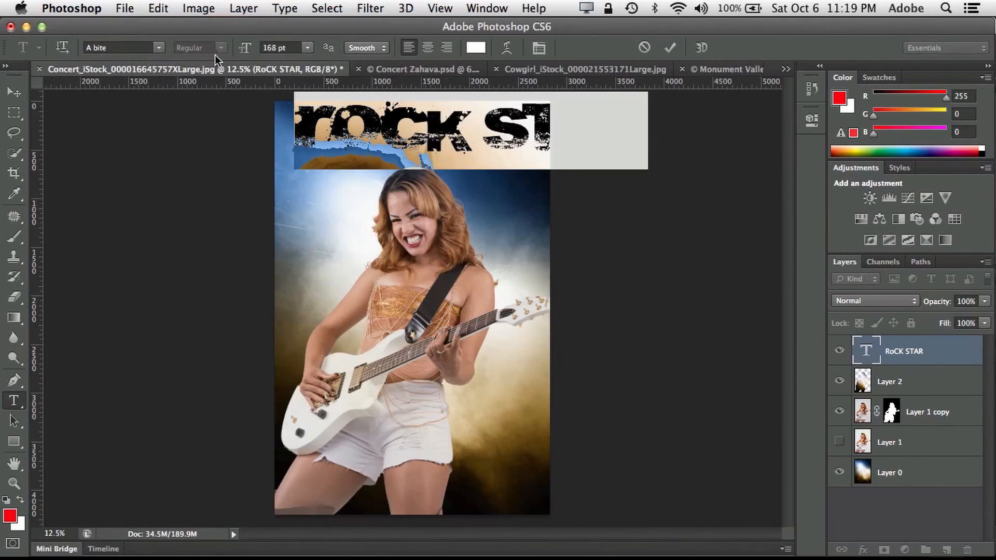
pyautogui.click(307, 48)
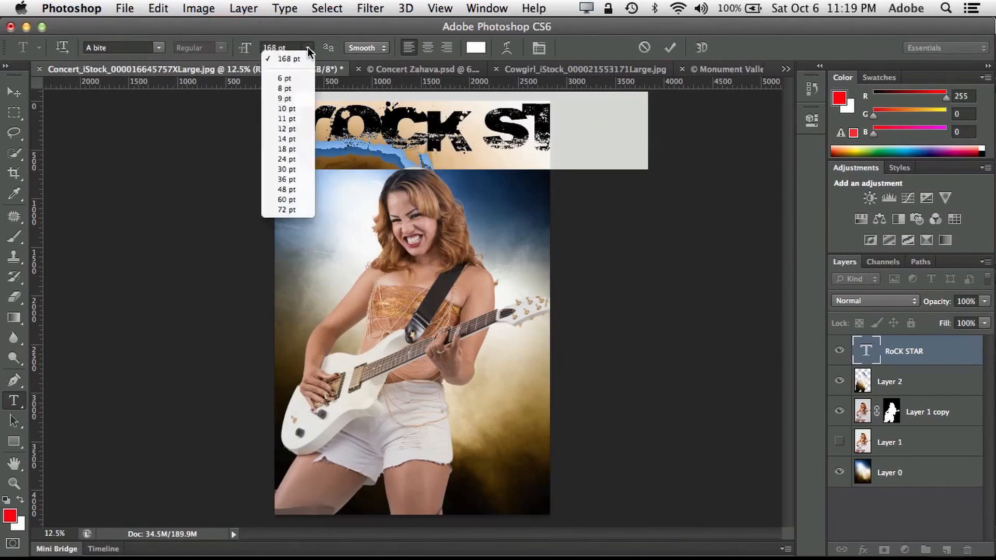
pyautogui.click(289, 209)
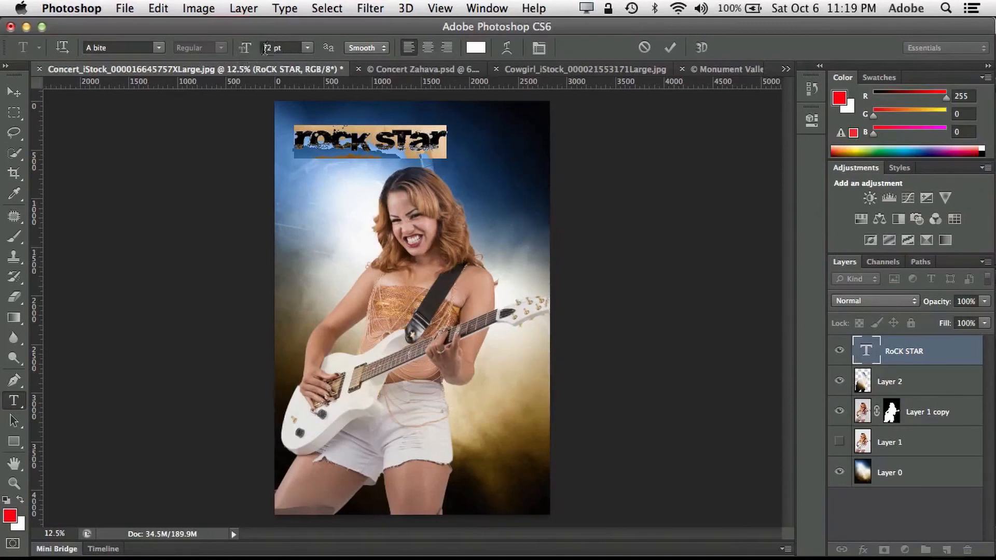
pyautogui.moveTo(244, 52)
pyautogui.mouseDown()
pyautogui.moveTo(280, 54)
pyautogui.moveTo(229, 60)
pyautogui.moveTo(271, 61)
pyautogui.moveTo(256, 52)
pyautogui.mouseUp()
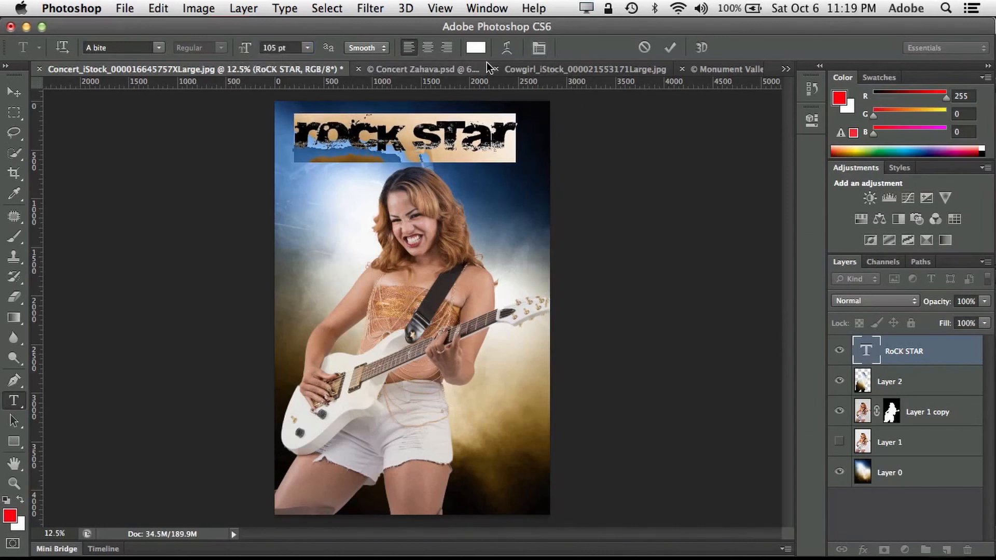
# Color the title with the brown skin tone 9f7c6d sampled from the guitarist's thigh, and commit the text edit
pyautogui.click(475, 48)
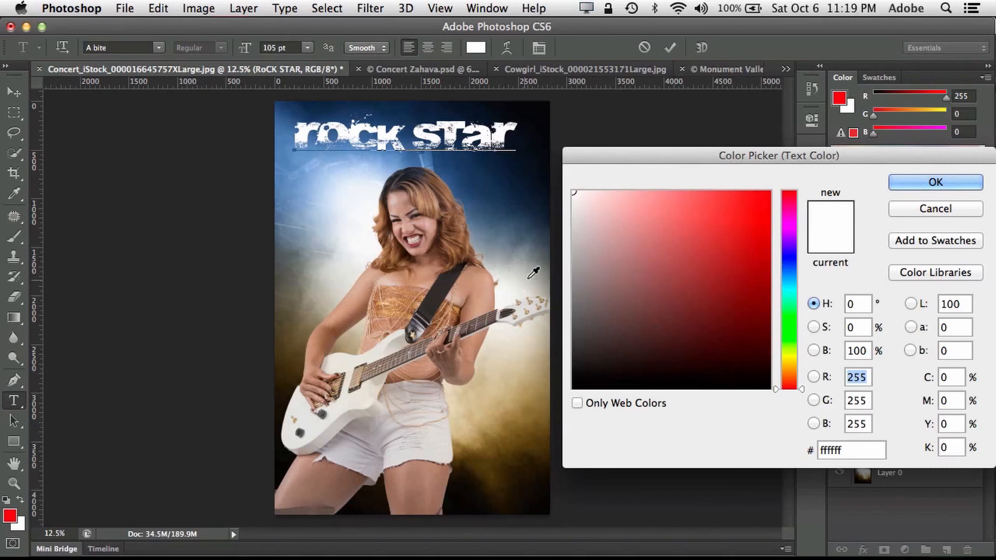
pyautogui.click(521, 392)
pyautogui.click(516, 414)
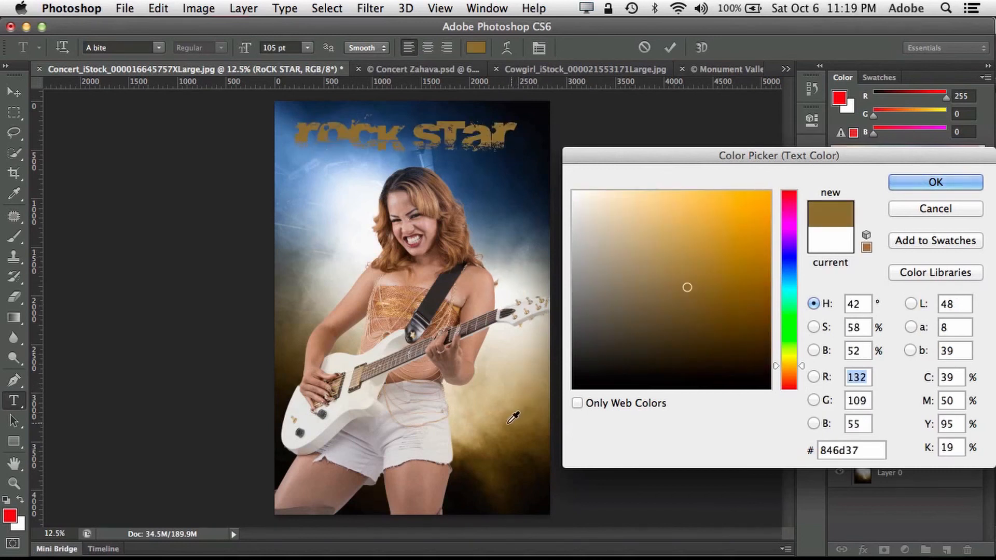
pyautogui.click(423, 474)
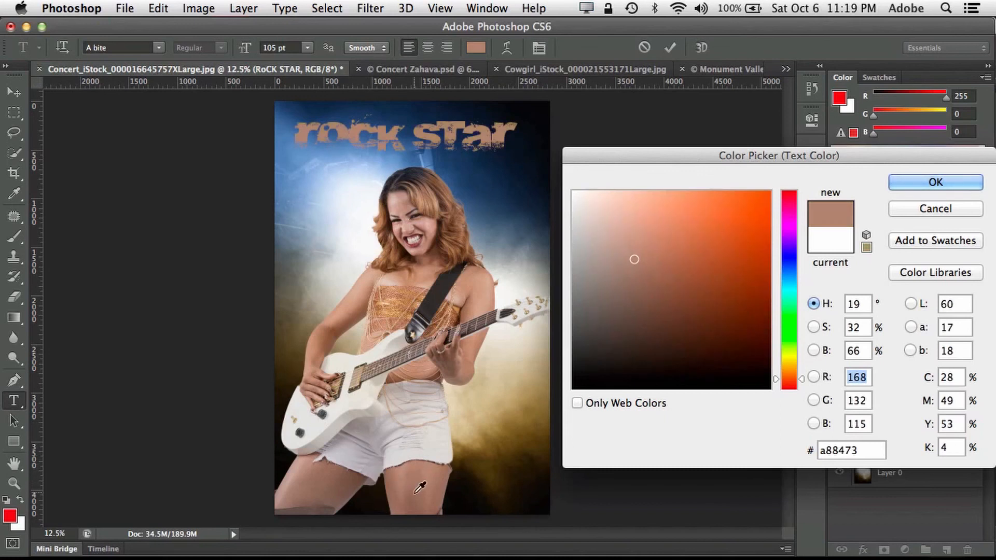
pyautogui.click(405, 495)
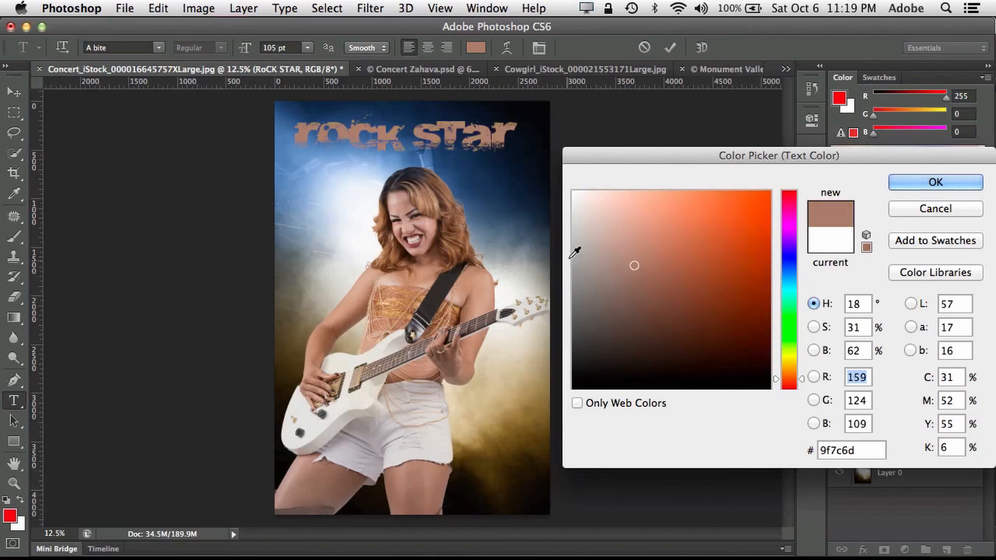
pyautogui.click(901, 182)
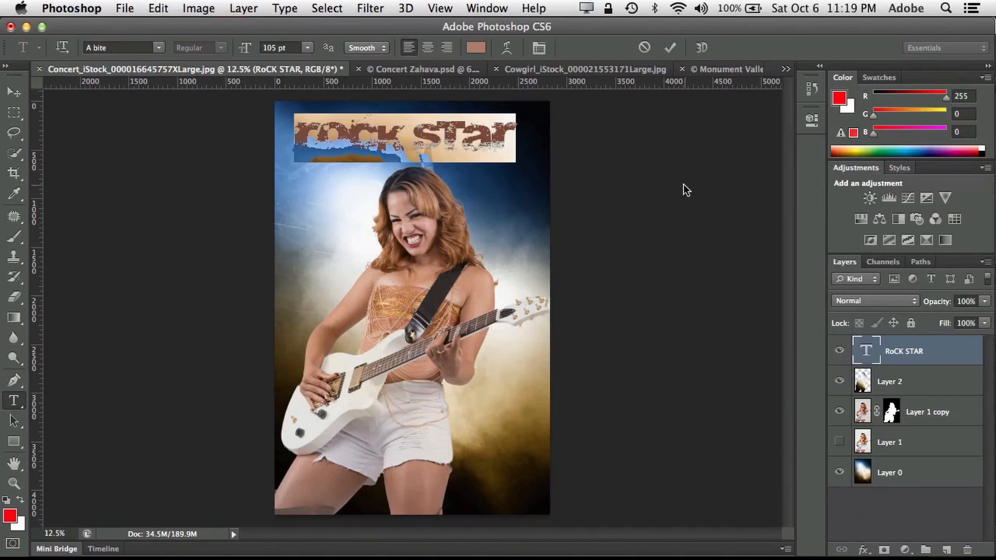
pyautogui.click(670, 47)
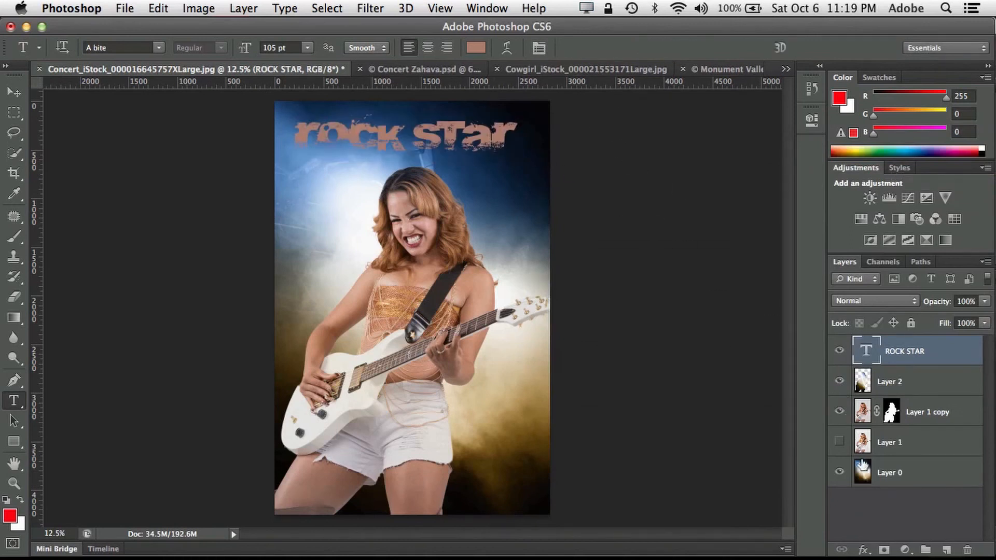
# Add a drop shadow to the ROCK STAR layer, falling below the letters at a 93° angle and 75 px distance
pyautogui.click(864, 550)
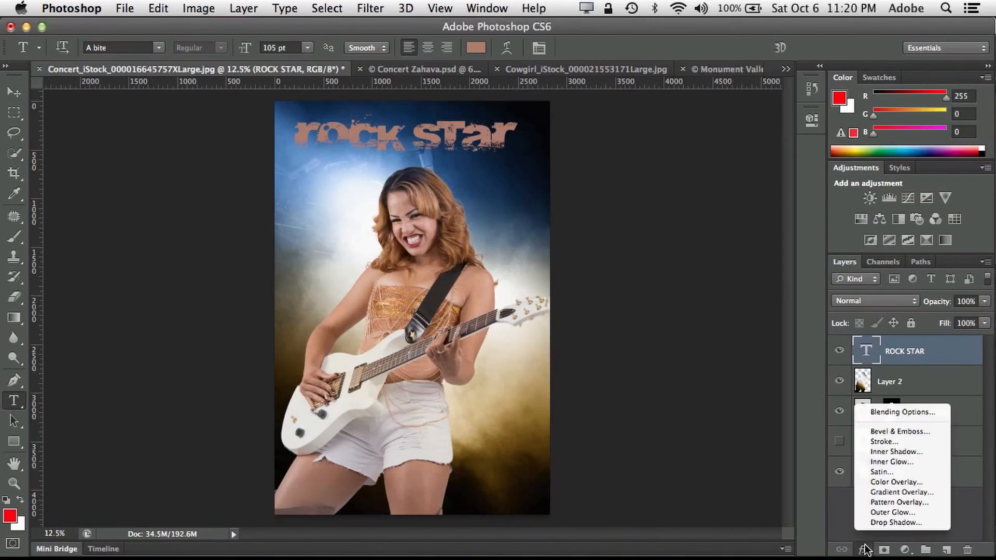
pyautogui.click(882, 523)
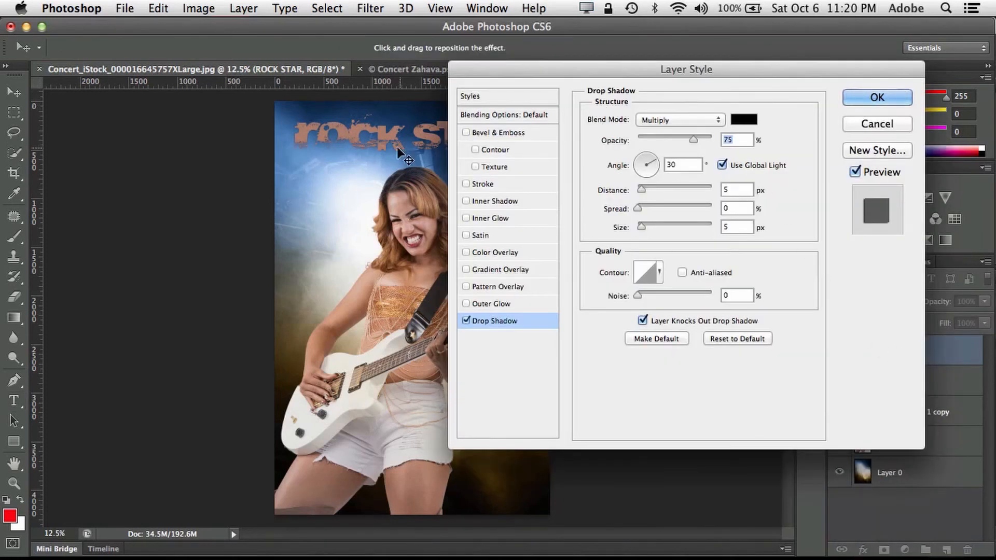
pyautogui.moveTo(397, 149); pyautogui.dragTo(397, 149)
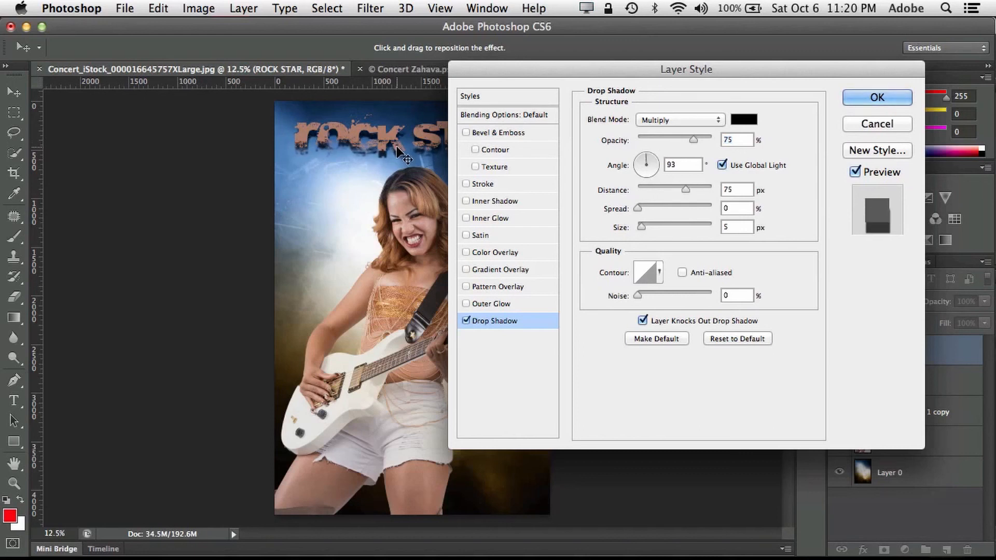
pyautogui.click(863, 93)
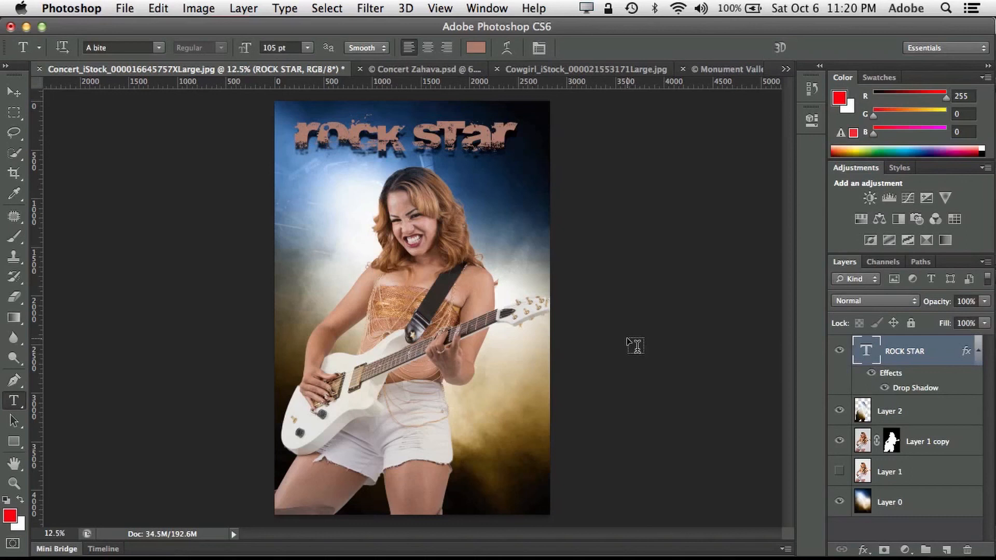
# Hide and show the ROCK STAR layer to compare the image, and reposition the title slightly above the guitarist's head
pyautogui.click(840, 351)
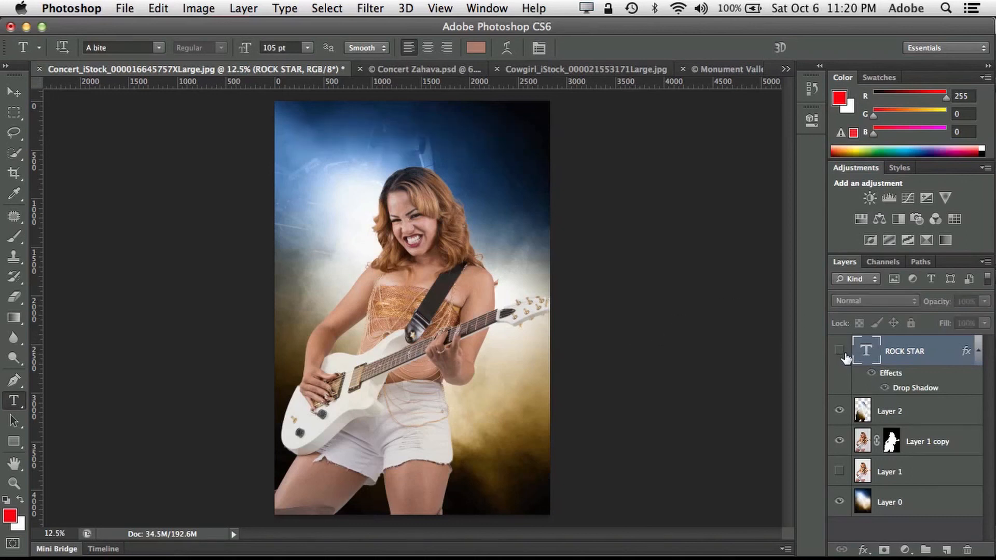
pyautogui.click(840, 351)
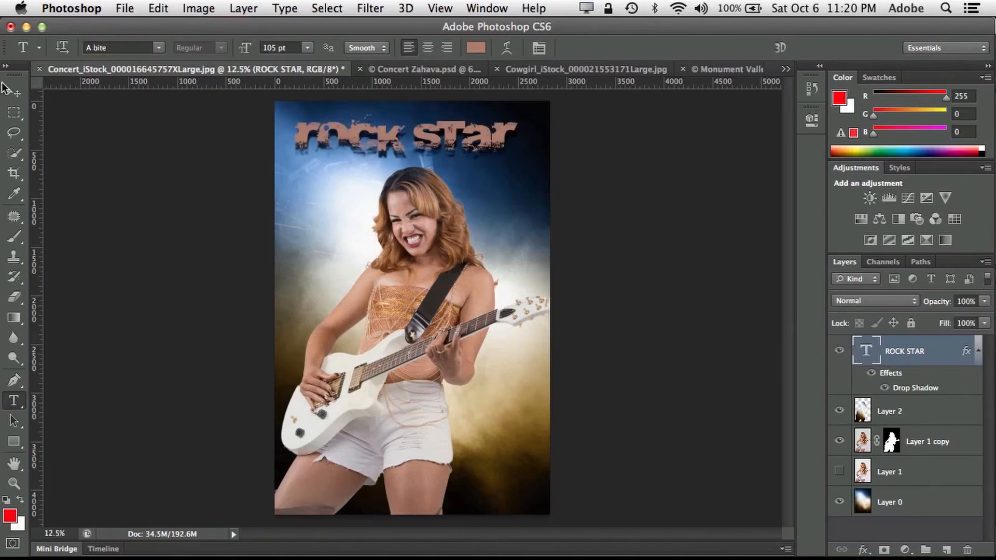
pyautogui.click(12, 91)
pyautogui.moveTo(369, 142); pyautogui.dragTo(348, 128)
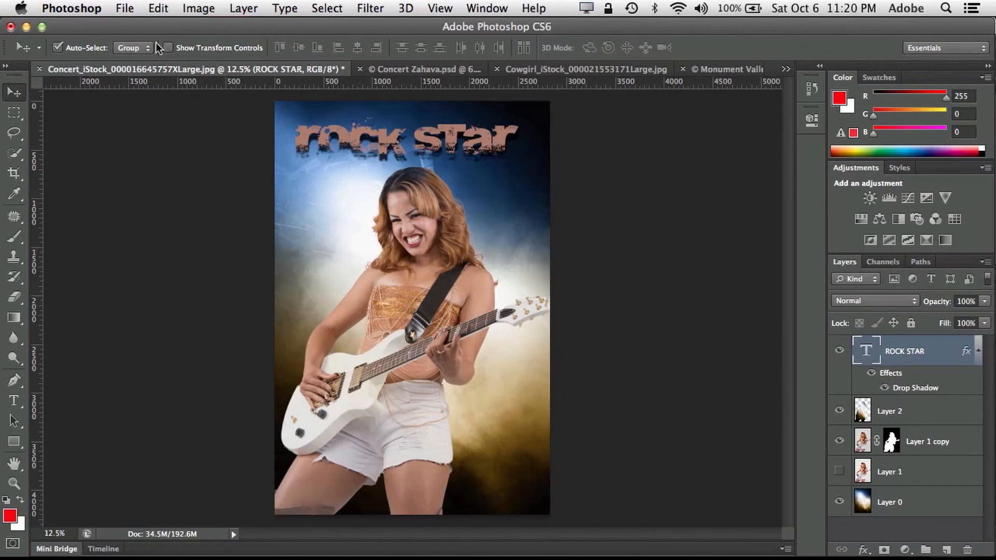
pyautogui.click(125, 8)
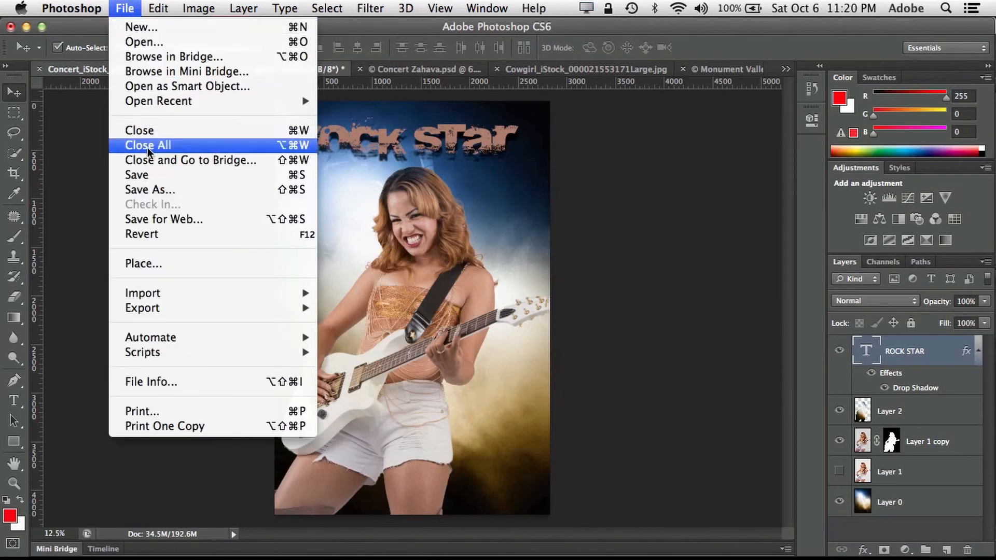
pyautogui.click(156, 190)
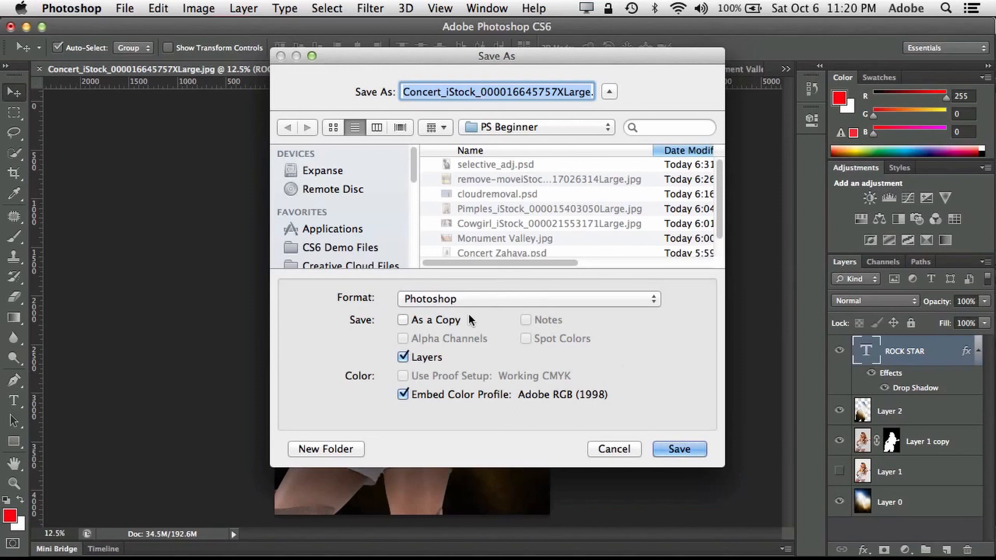
pyautogui.click(570, 92)
pyautogui.moveTo(571, 92); pyautogui.dragTo(608, 93)
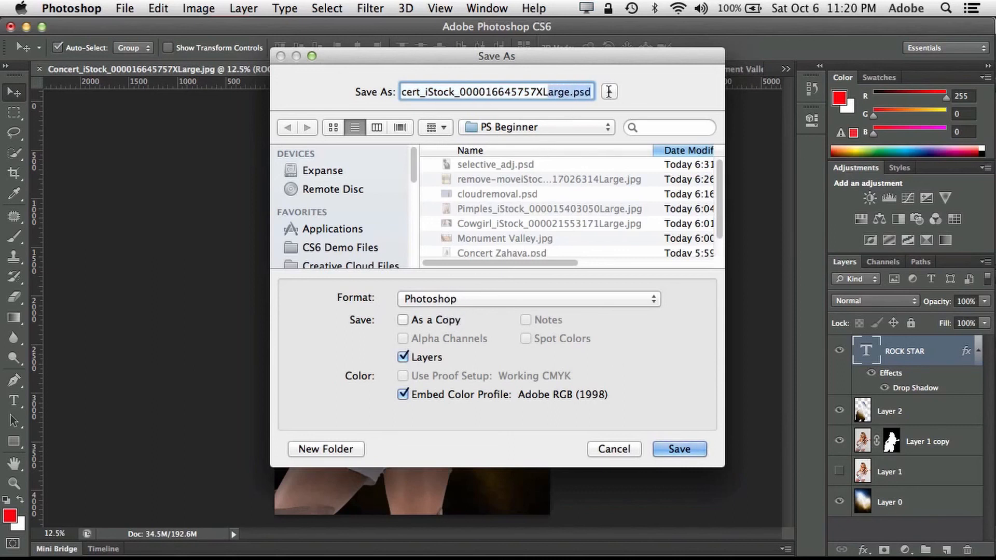
pyautogui.click(679, 449)
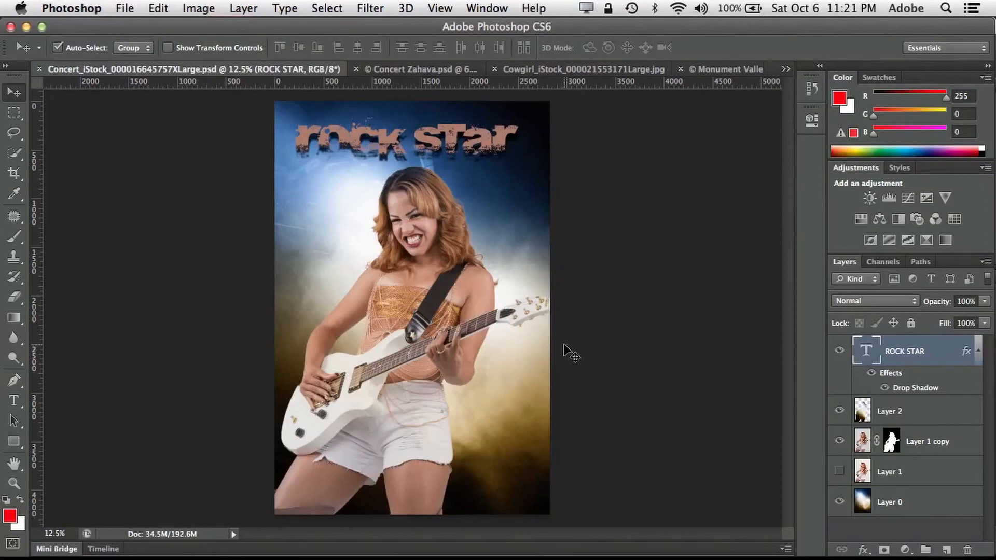
# Start a Save for Web export of the guitarist composite and set the exported image's height to 1024 px
pyautogui.click(125, 7)
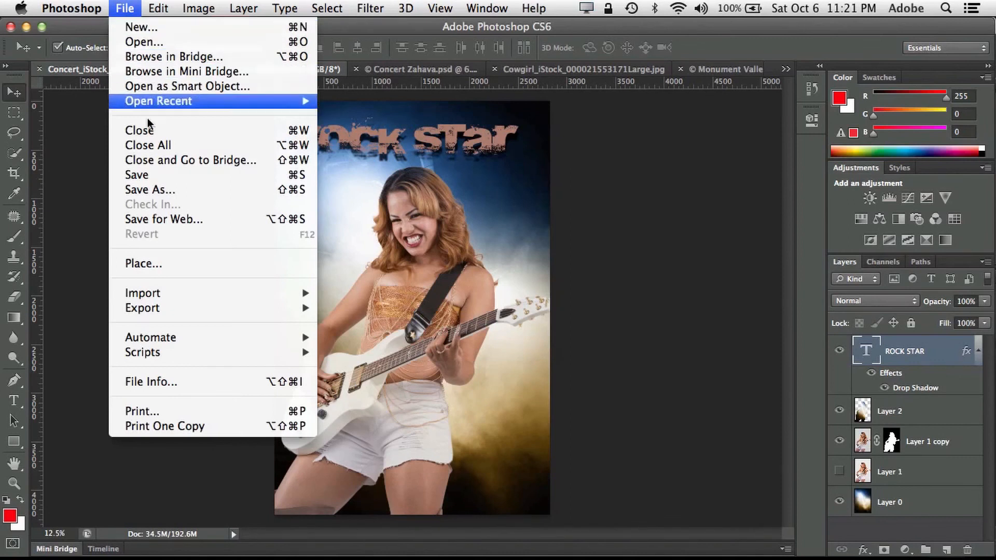
pyautogui.click(172, 219)
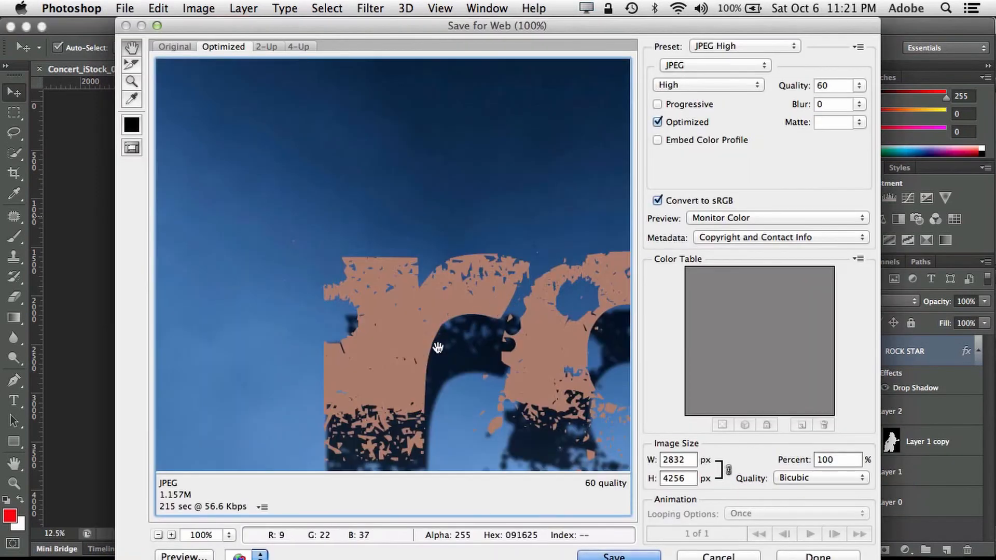
pyautogui.click(682, 475)
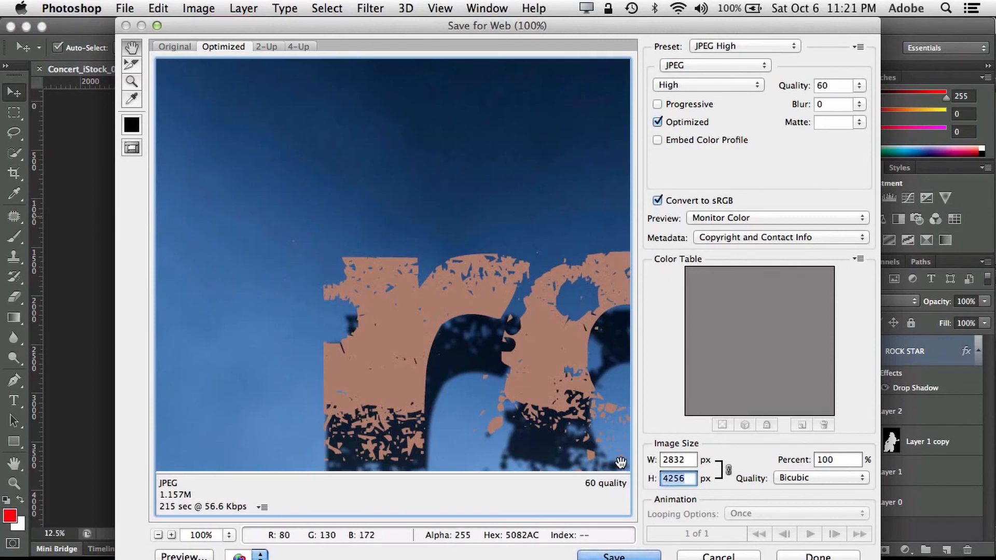
pyautogui.write('10')
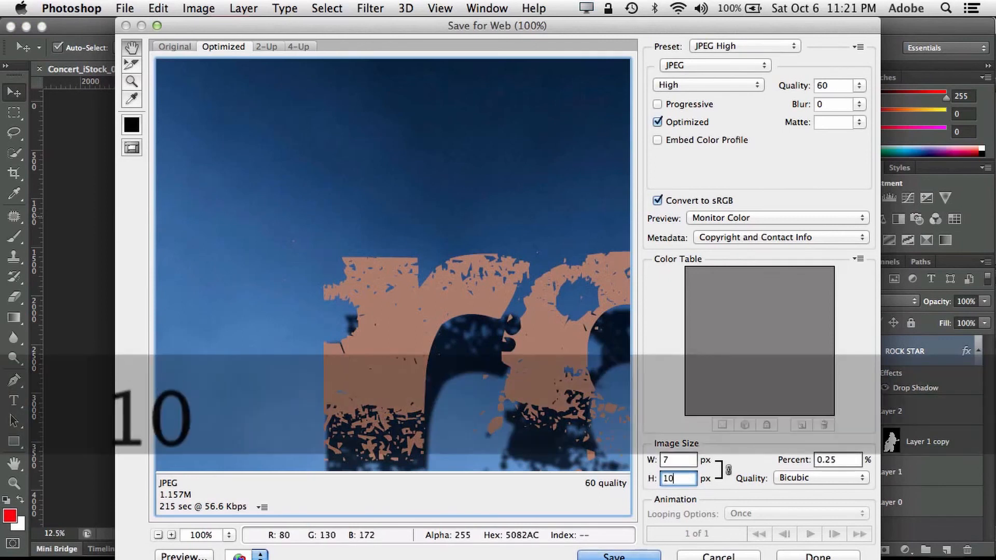
pyautogui.write('24')
pyautogui.press('Tab')
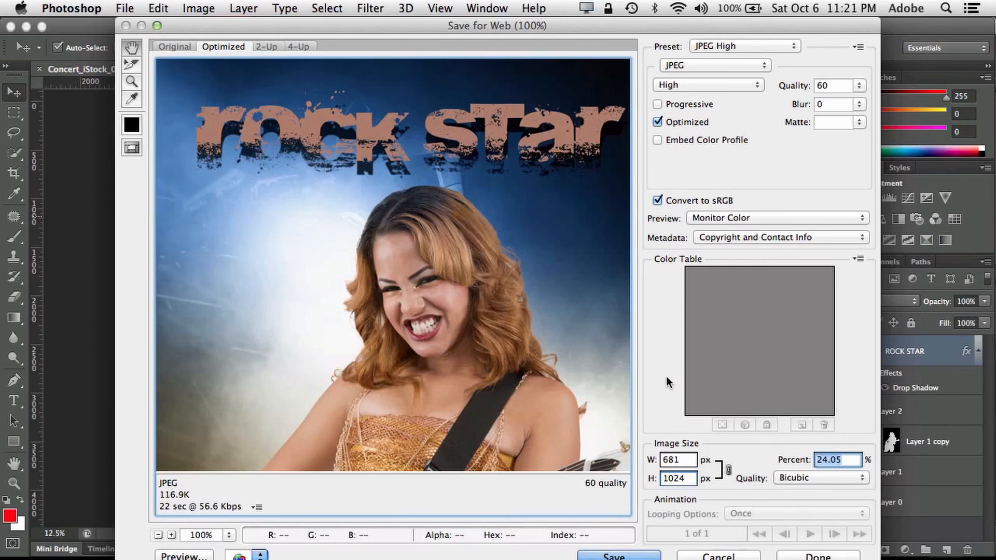
# Reduce the web export's height to 800 px and review the file format choices, keeping JPEG
pyautogui.click(692, 479)
pyautogui.doubleClick(689, 479)
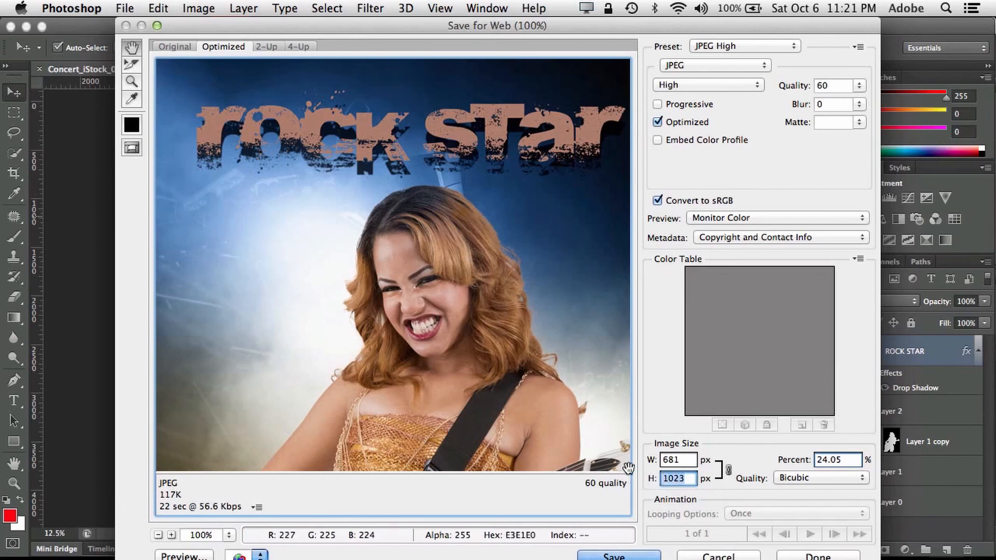
pyautogui.write('800')
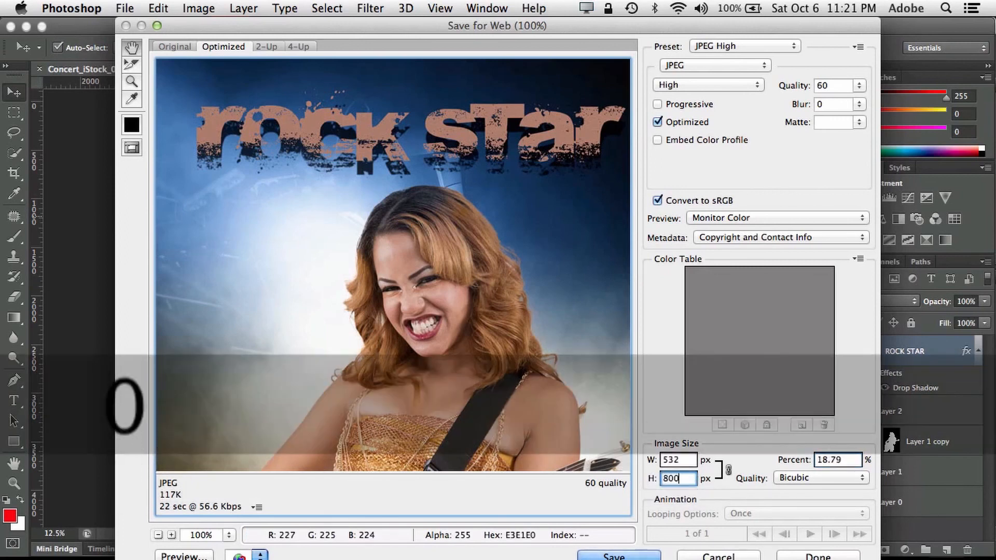
pyautogui.press('Tab')
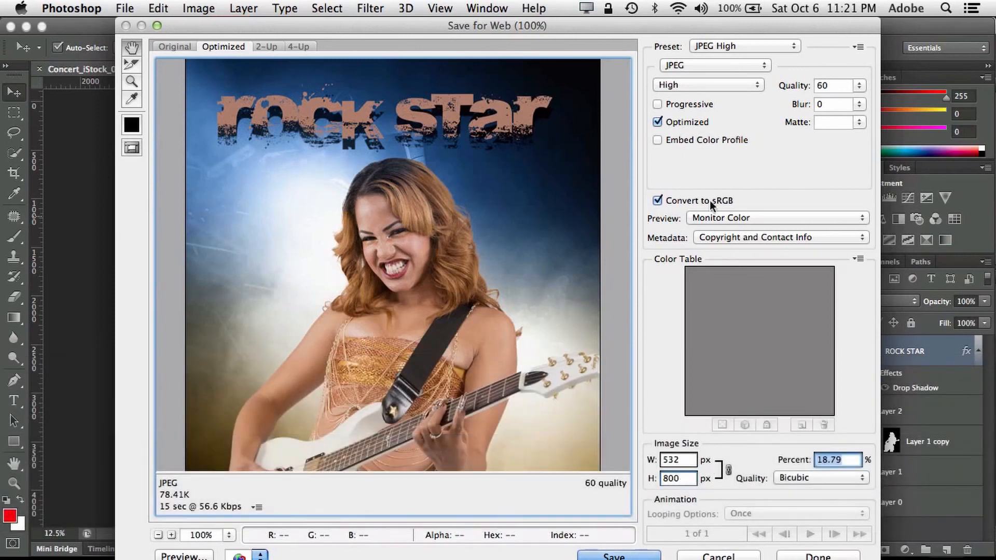
pyautogui.click(706, 66)
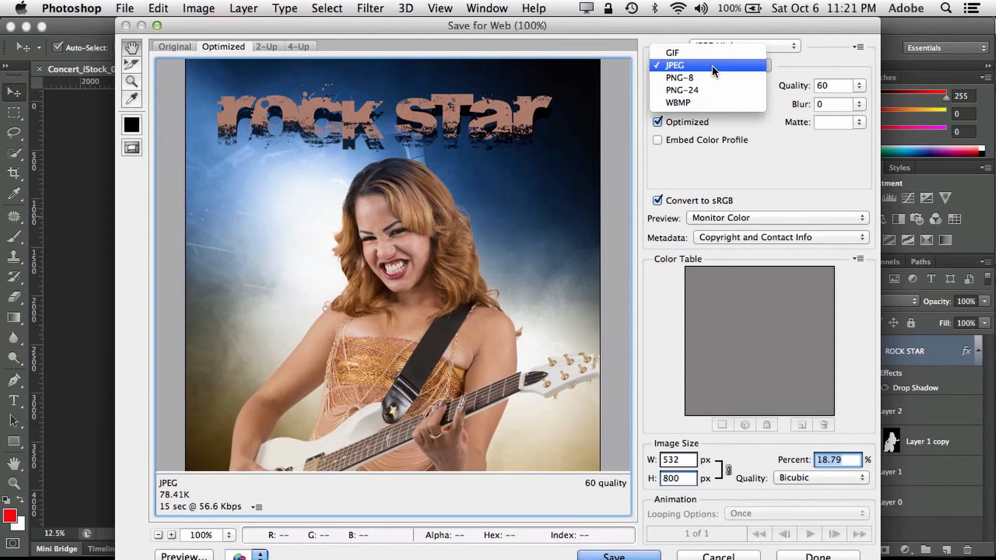
pyautogui.click(730, 138)
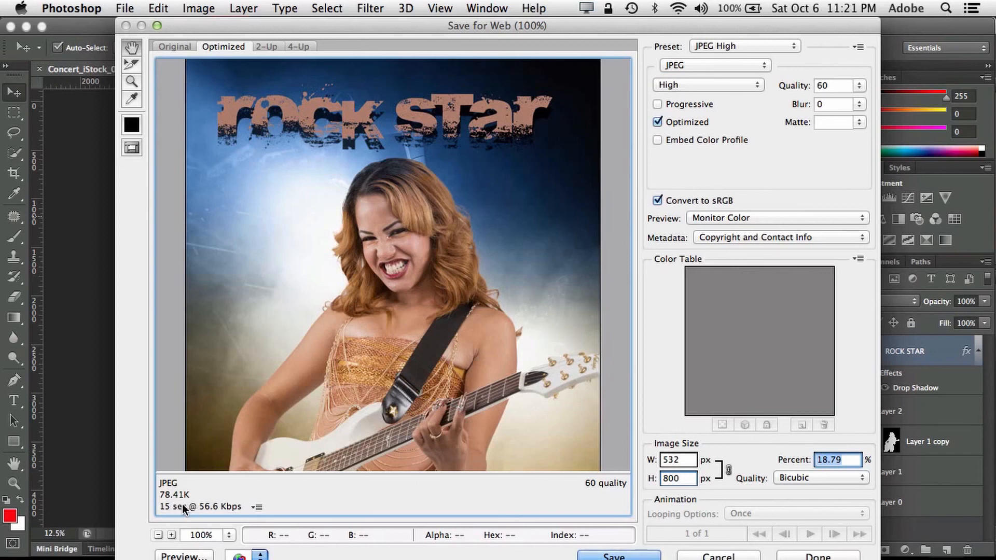
# Save the optimized web image as rockstar-web.jpg in the PS Beginner folder
pyautogui.click(637, 555)
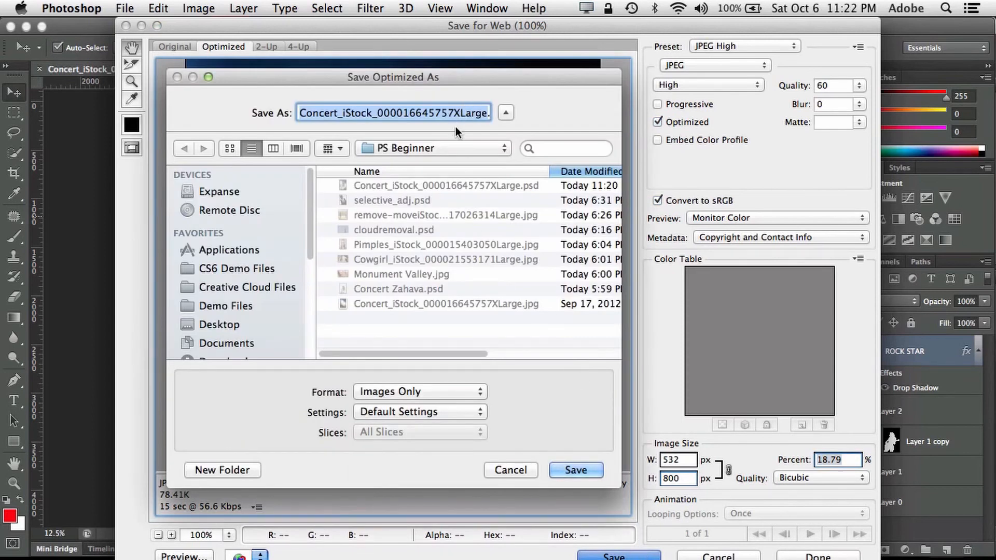
pyautogui.write('rock')
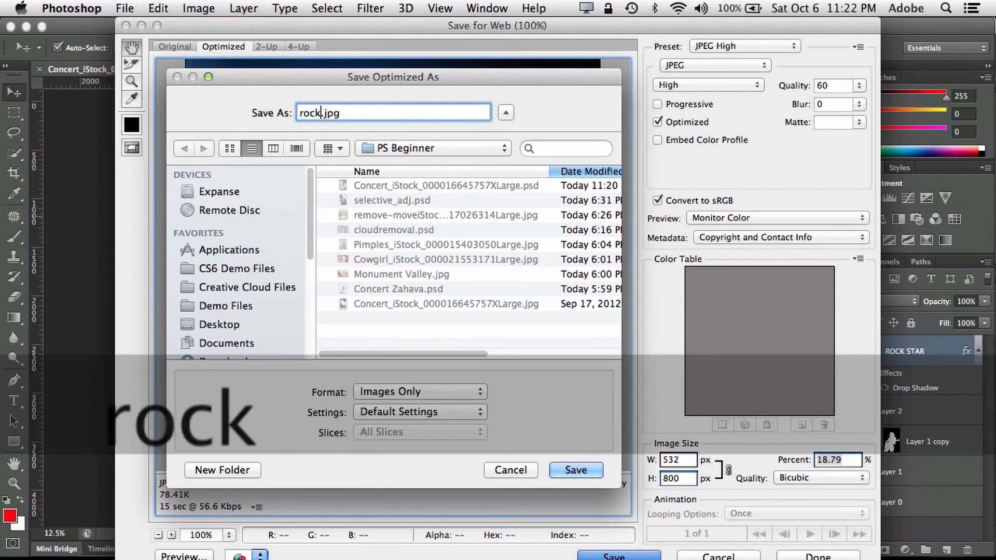
pyautogui.write('star-s')
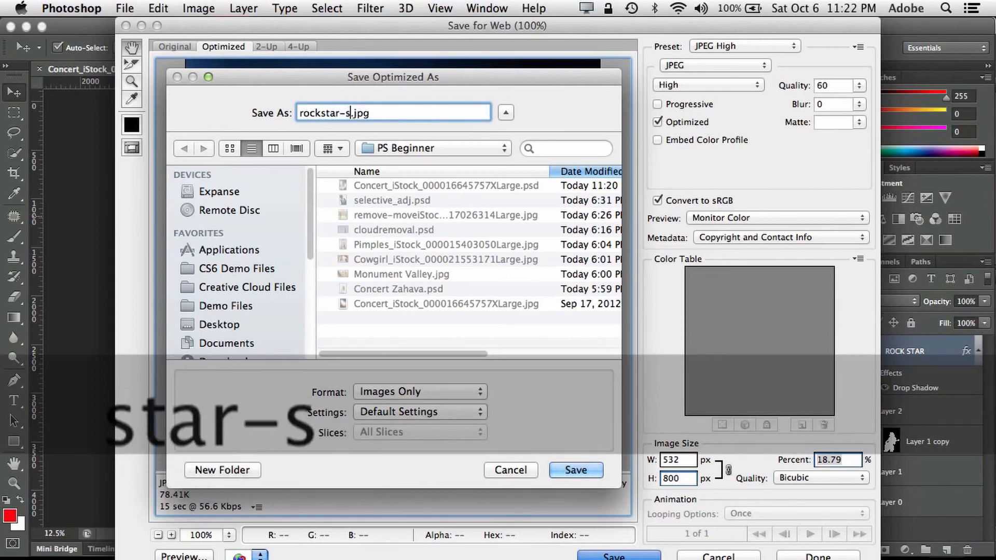
pyautogui.press('BackSpace')
pyautogui.write('web')
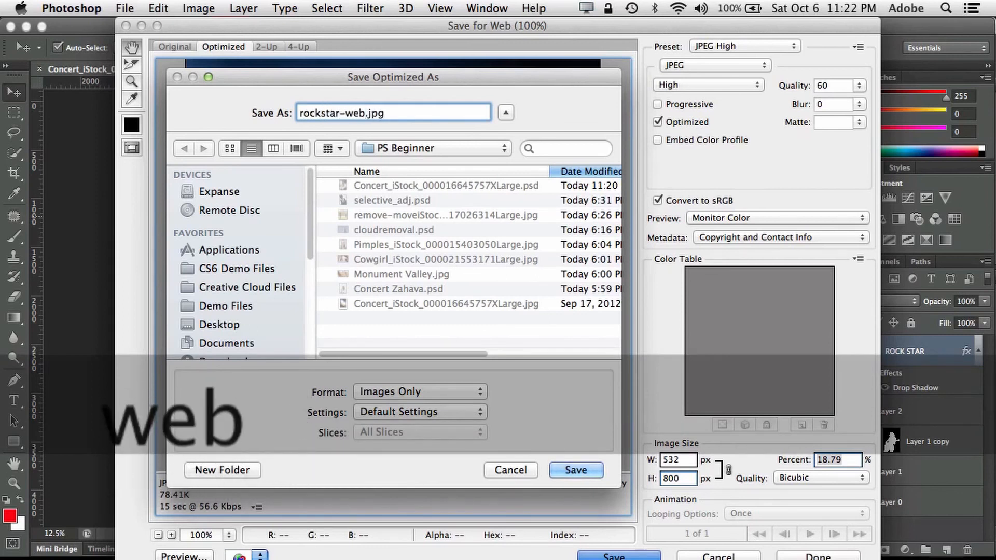
pyautogui.click(585, 470)
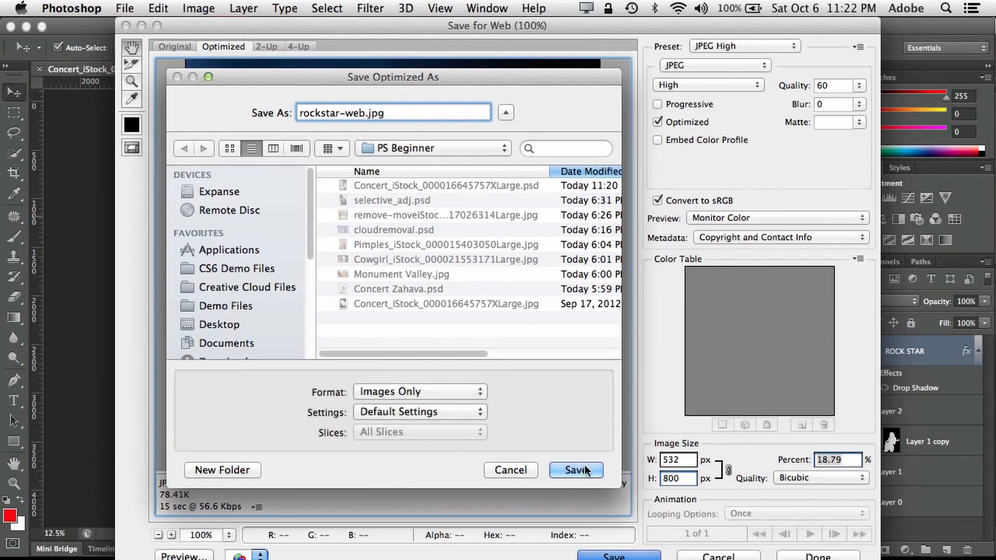